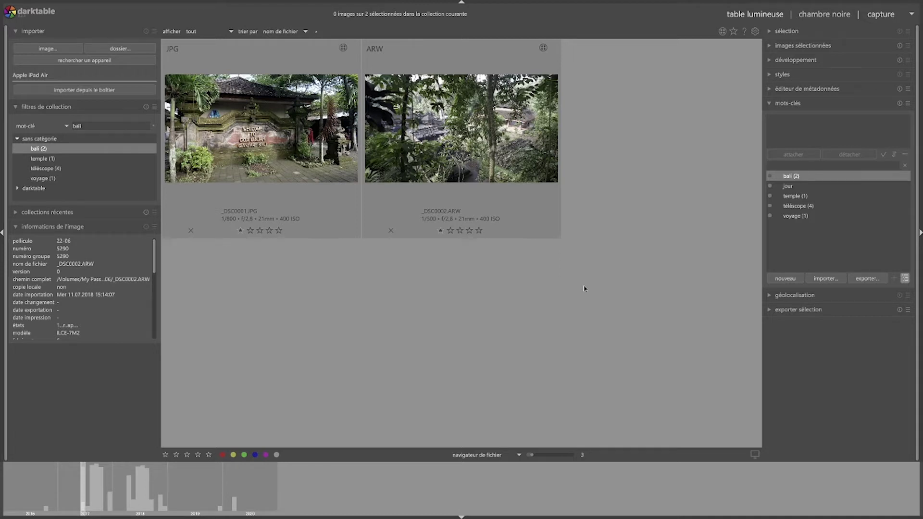
Cycle _DSC0001.JPG through the views: darkroom, lighttable, darkroom again, tethering and finally map.
key(d)
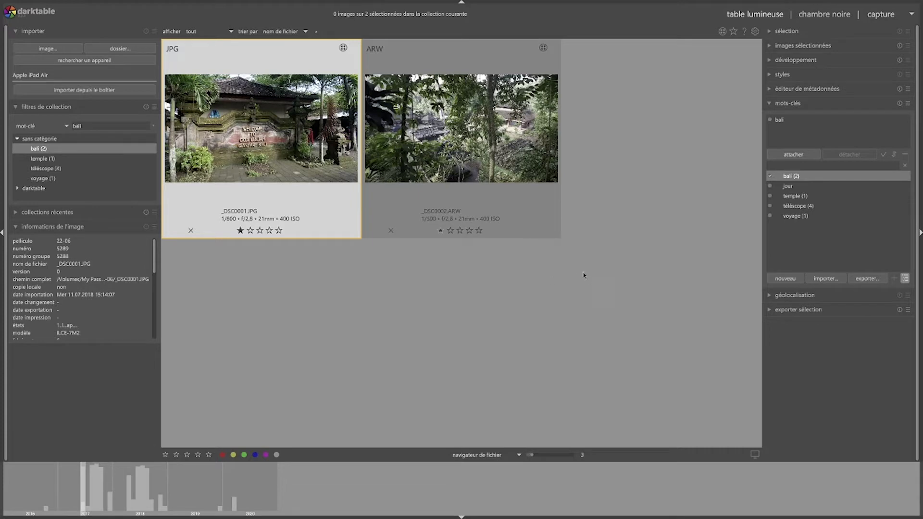
key(d)
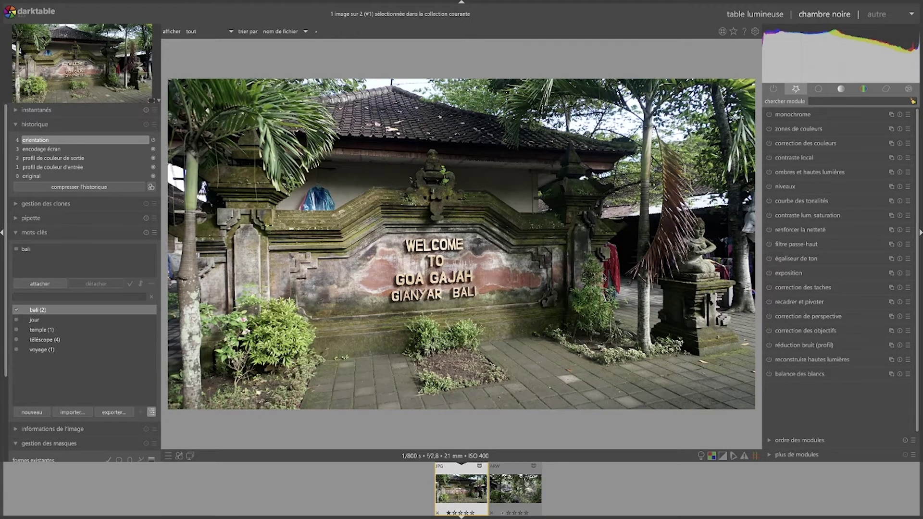
key(l)
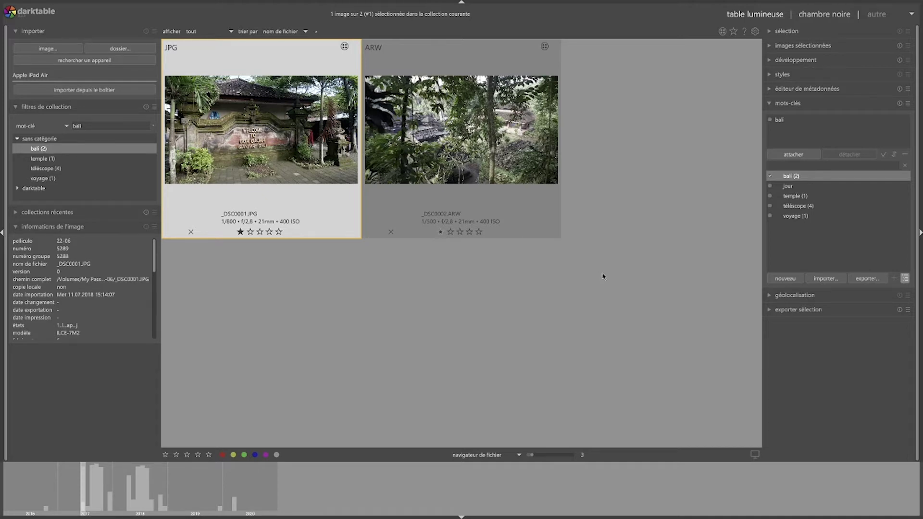
key(d)
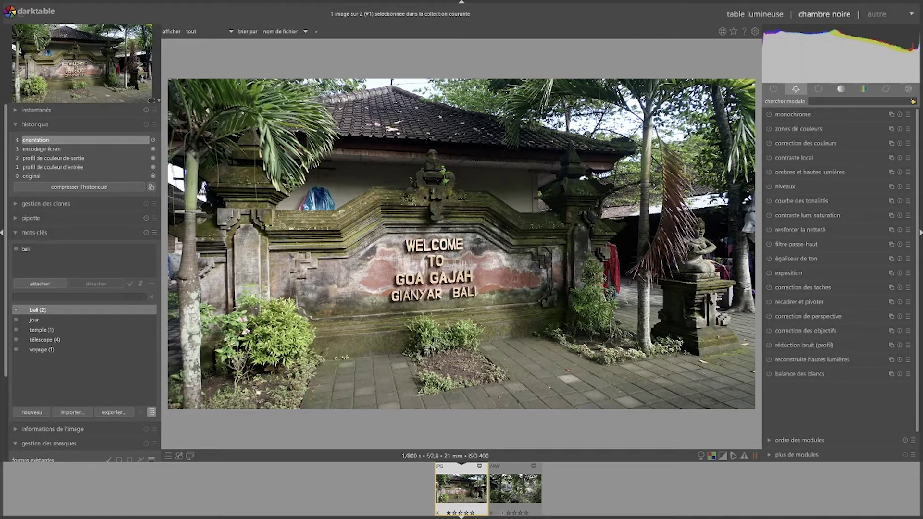
key(t)
key(m)
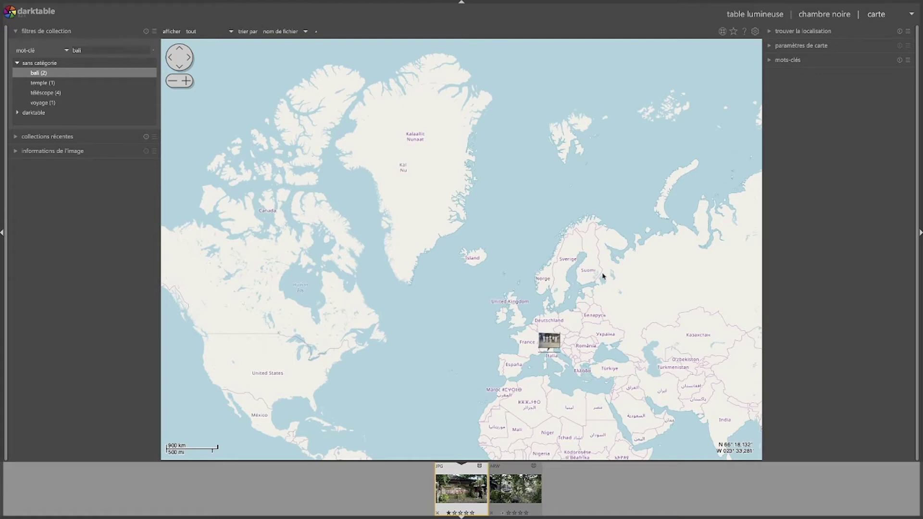
Run the slideshow, step back and forth between the two Bali images, and exit it.
key(s)
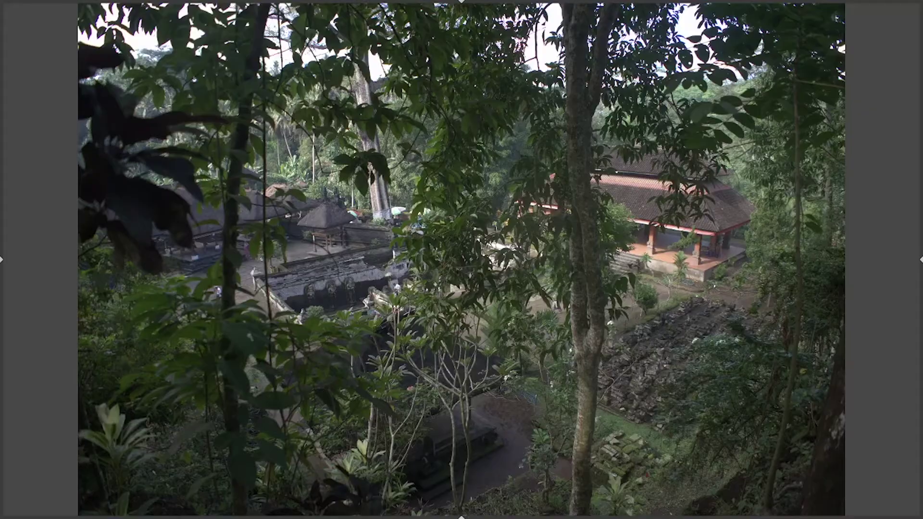
key(Left)
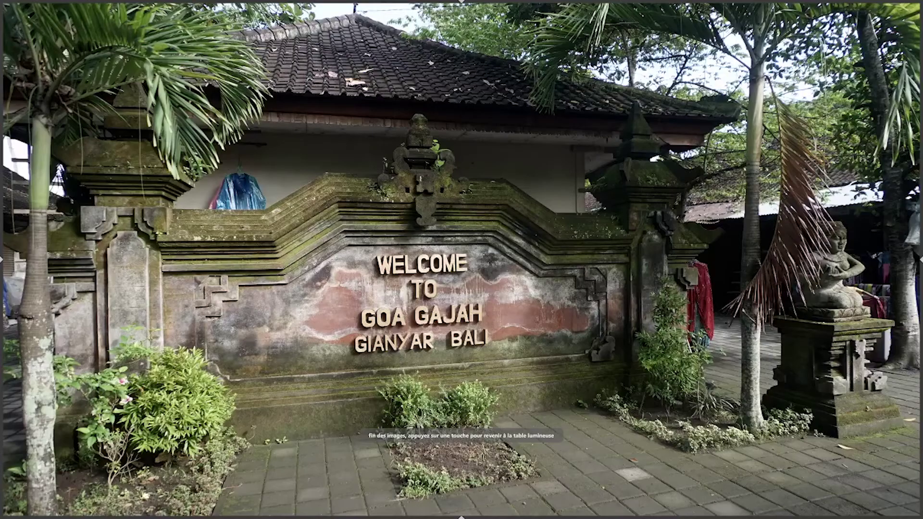
key(Right)
key(Left)
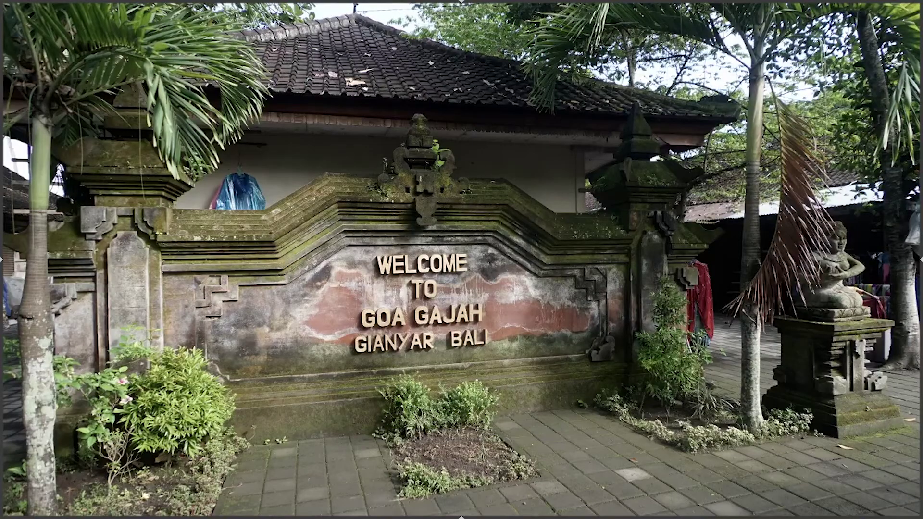
key(Escape)
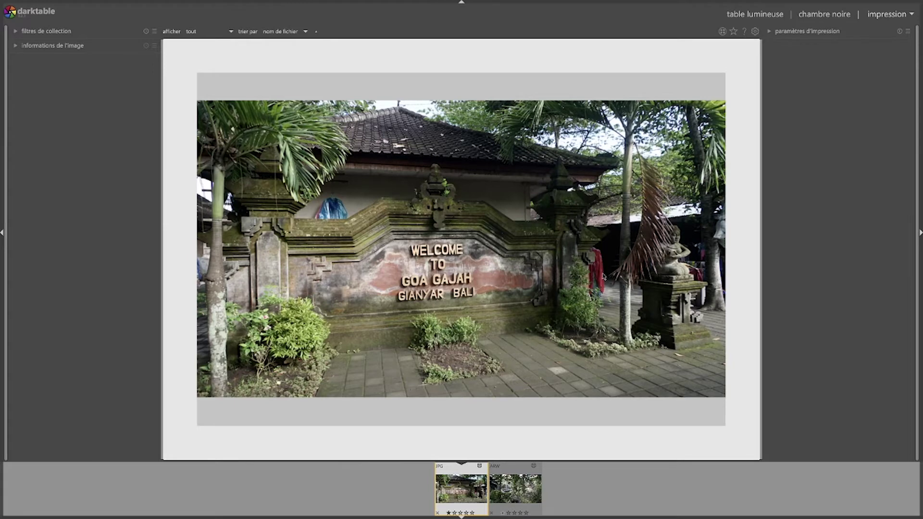
Return to the lighttable and highlight the ARW image in the file manager.
key(l)
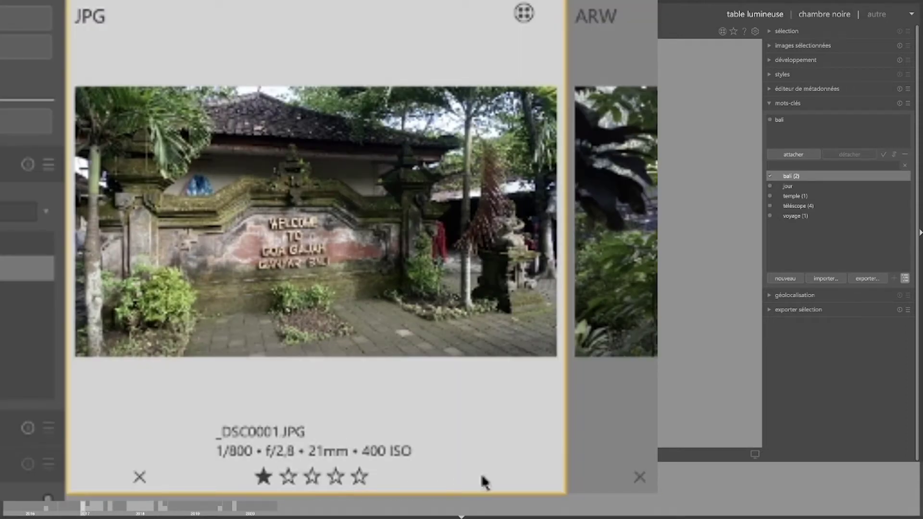
key(Right)
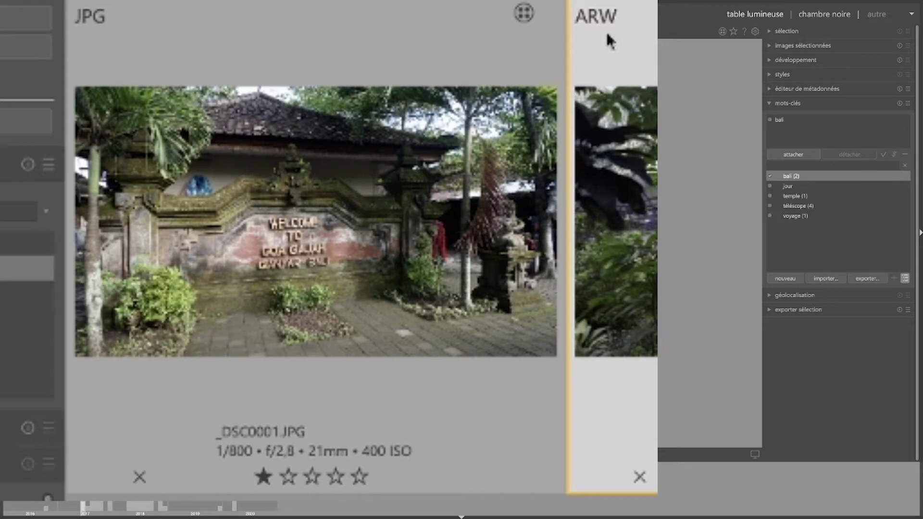
mouse_move(526, 20)
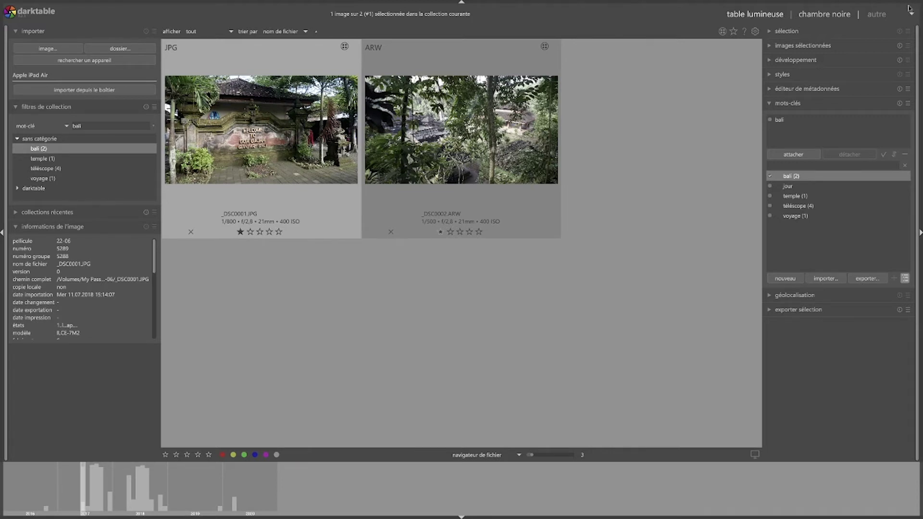
mouse_move(898, 3)
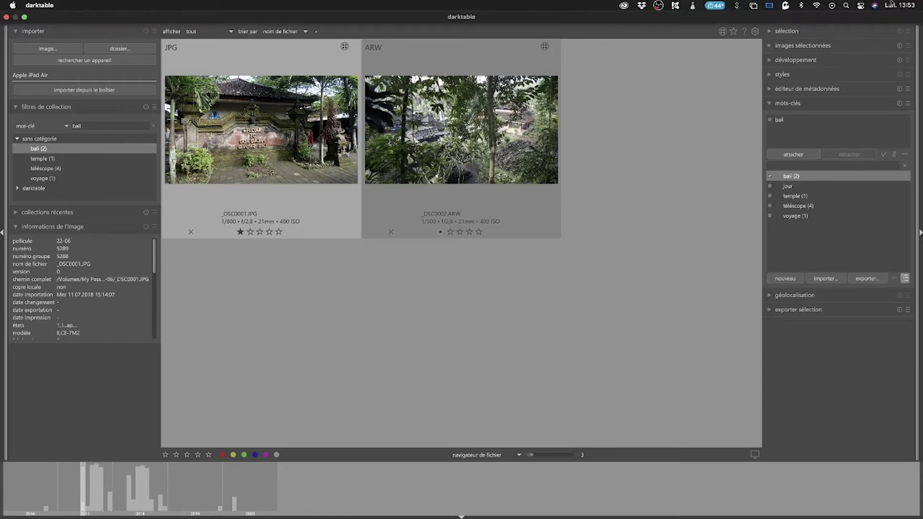
Visit the darkroom with _DSC0001.JPG, return to the lighttable, and toggle all its panels off and on twice.
key(d)
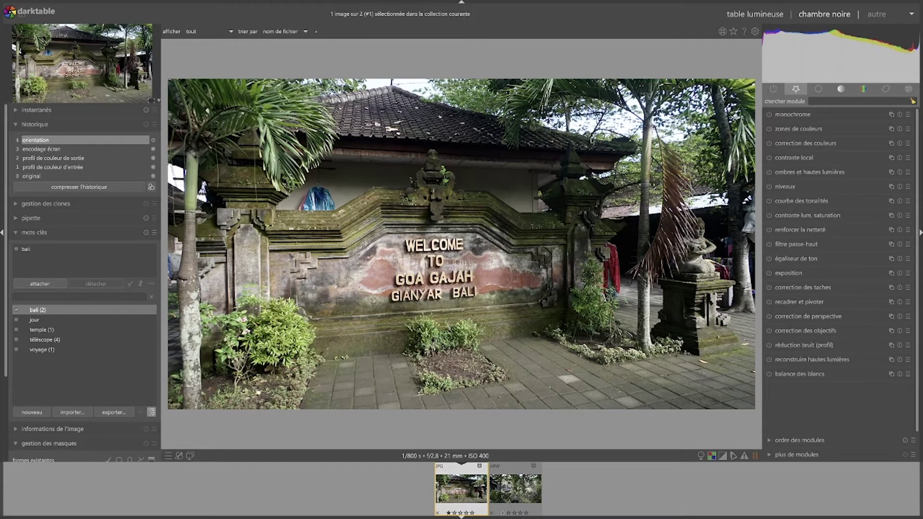
key(l)
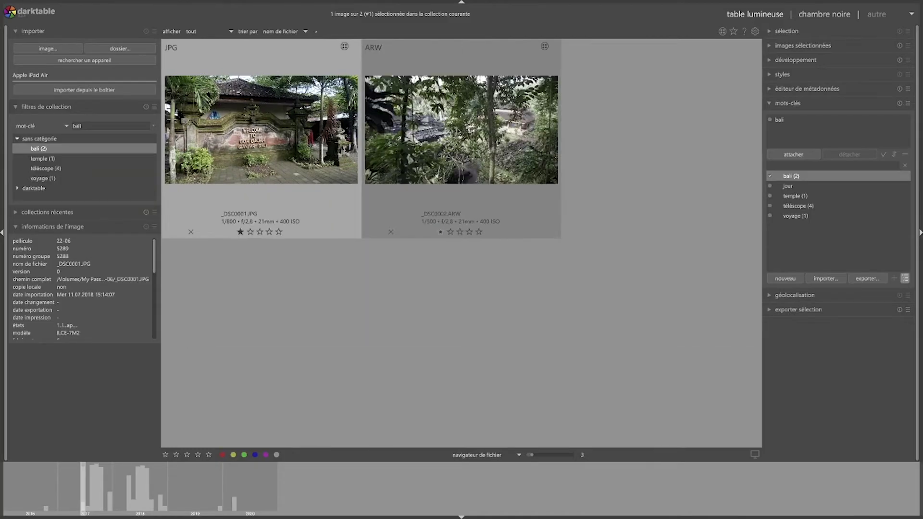
key(Tab)
key(Tab)
key(Tab)
key(Tab)
Open _DSC0001.JPG in the darkroom, hide all surrounding panels, and restore them.
double_click(250, 128)
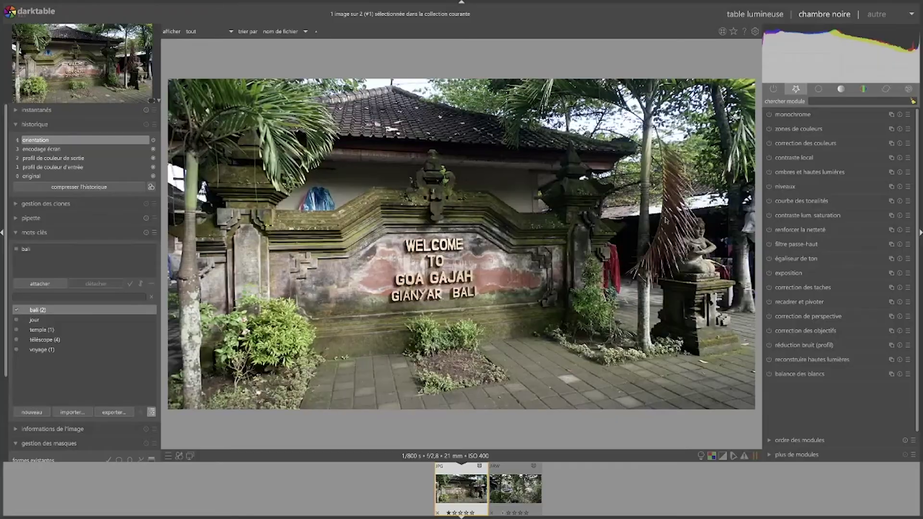
key(Tab)
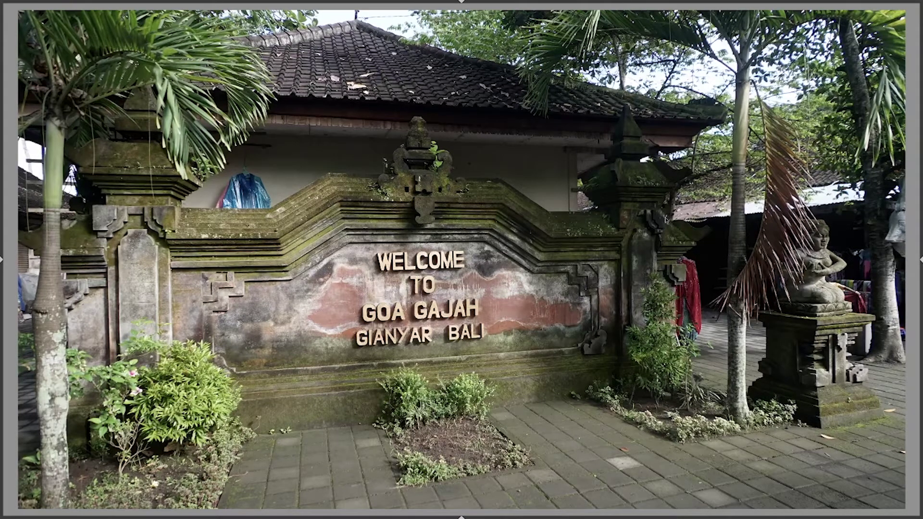
key(Tab)
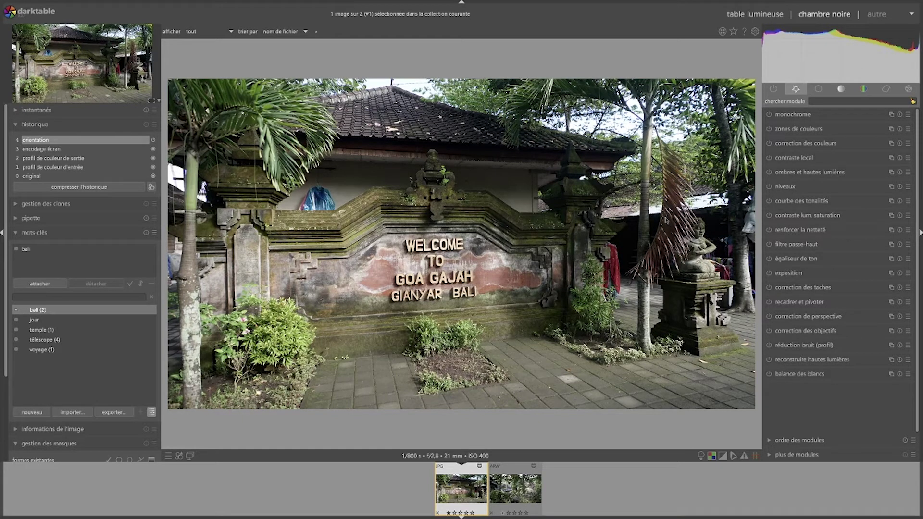
Hide and restore the darkroom's top panel and its header.
key(ctrl+shift+t)
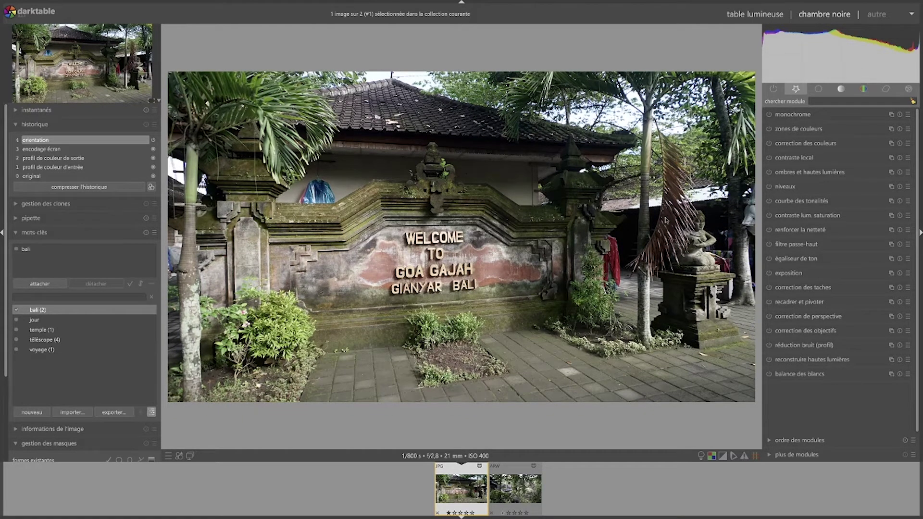
key(ctrl+h)
key(ctrl+shift+t)
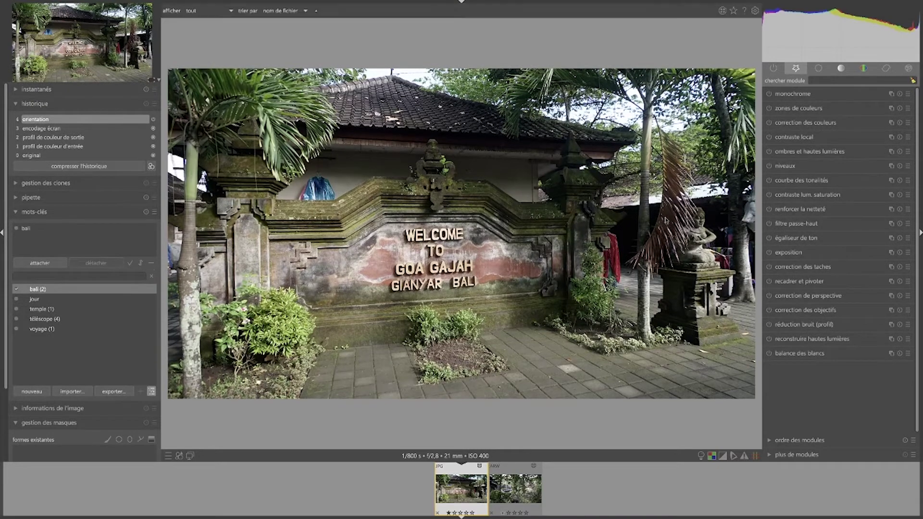
key(ctrl+h)
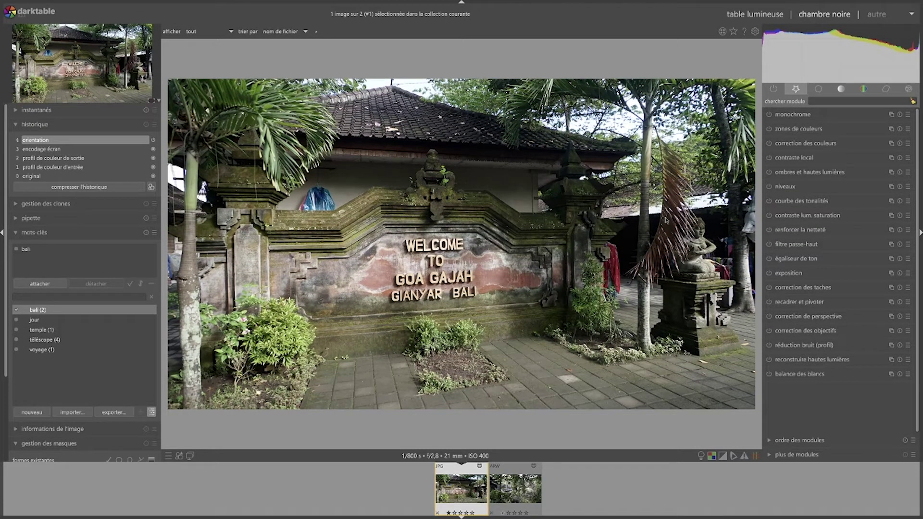
Hide and restore the darkroom's bottom panel and its filmstrip.
key(ctrl+shift+b)
key(ctrl+f)
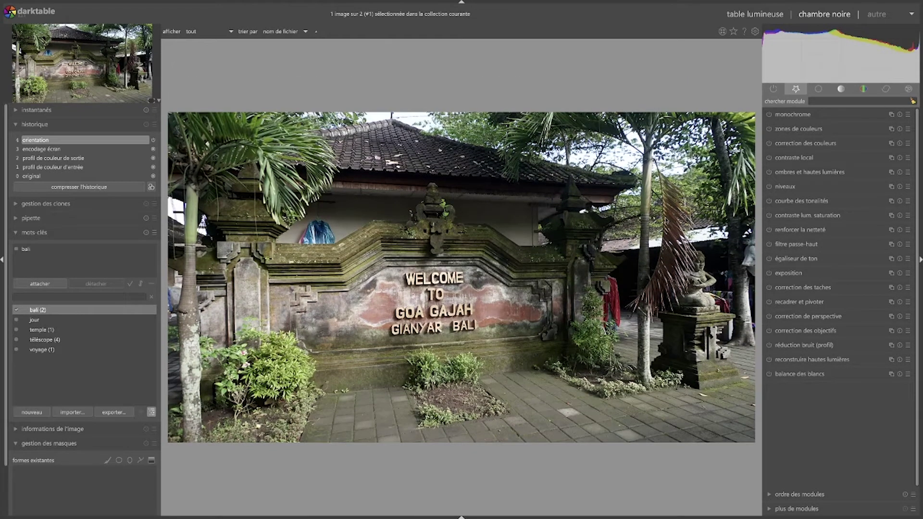
key(ctrl+shift+b)
key(ctrl+f)
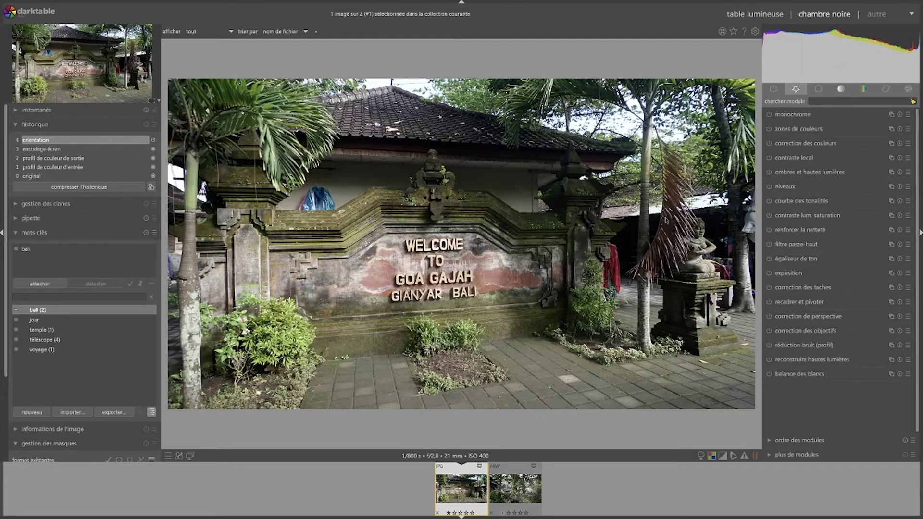
Hide and restore the darkroom's left panel, and do the same with the right panel.
key(ctrl+shift+l)
key(ctrl+shift+l)
key(ctrl+shift+r)
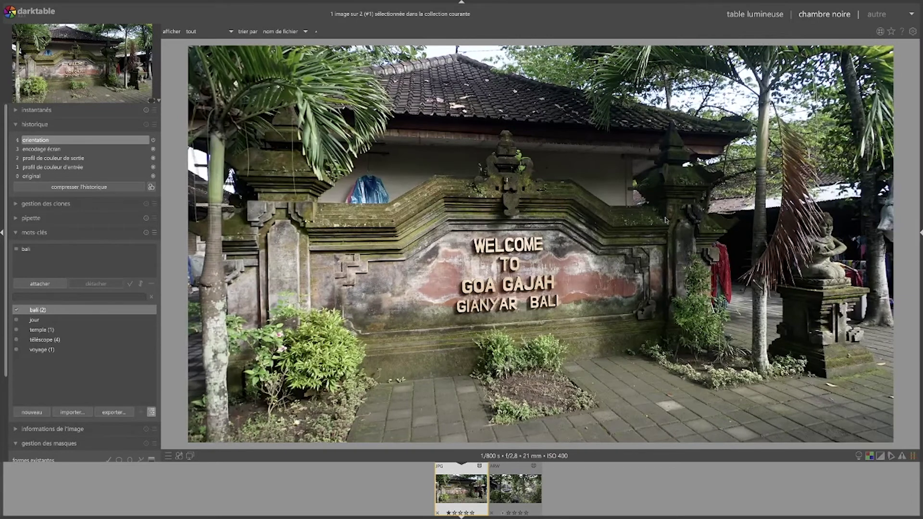
key(ctrl+shift+r)
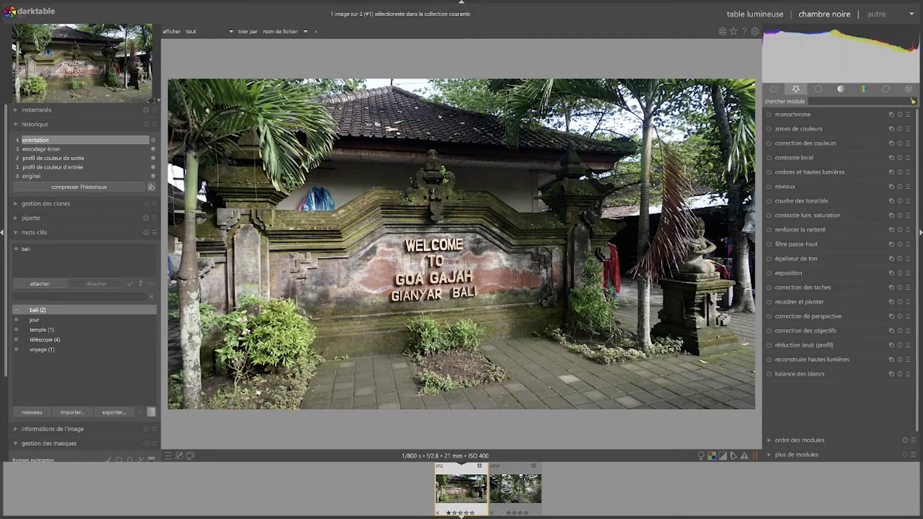
Toggle the filmstrip off and on again, and repeat this for the darkroom header.
key(ctrl+f)
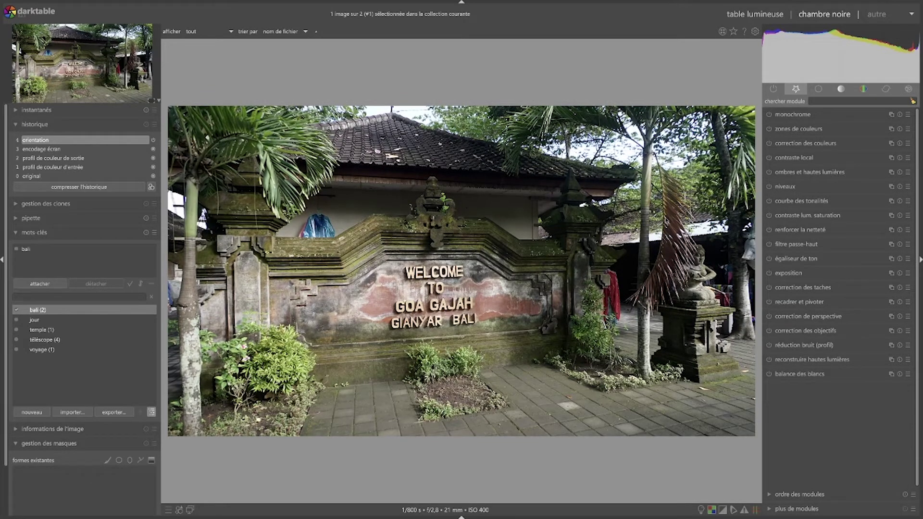
key(ctrl+f)
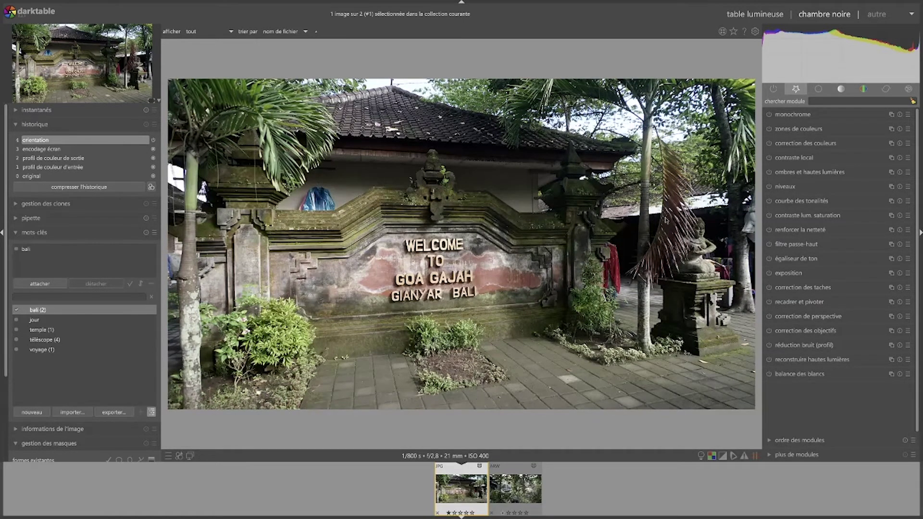
key(ctrl+h)
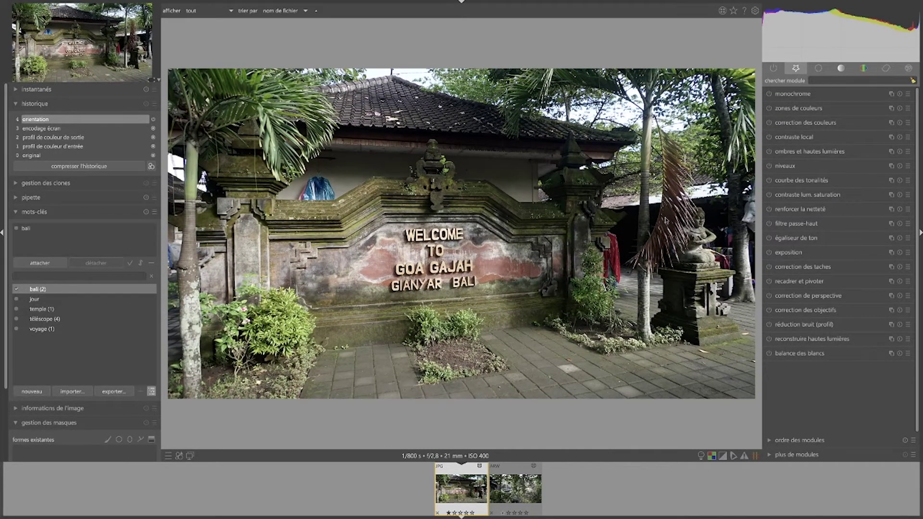
key(ctrl+shift+t)
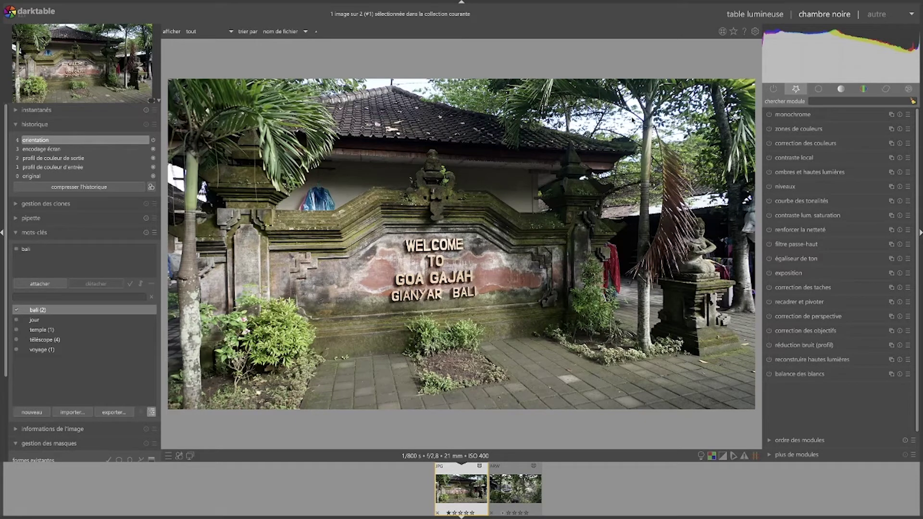
Advance to the ARW image in the darkroom and scroll the filmstrip back and forth.
key(space)
scroll(385, 473, up, 1)
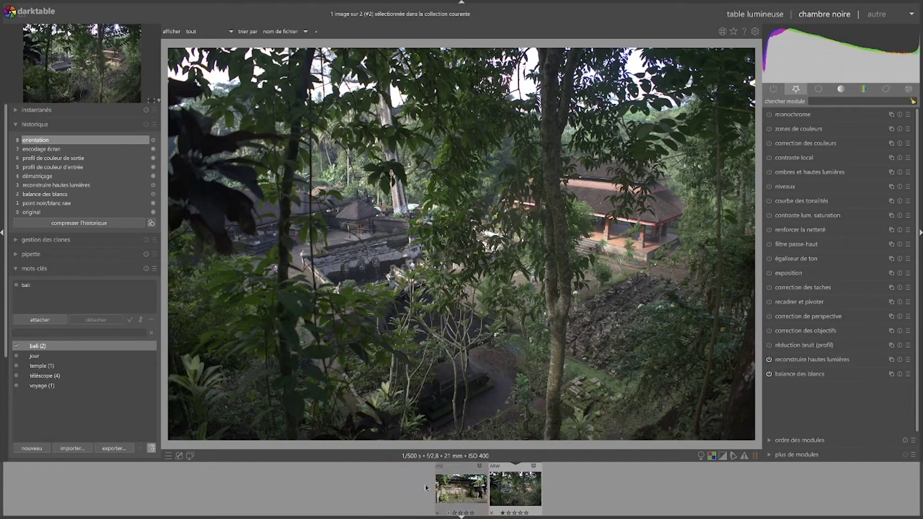
scroll(409, 481, down, 1)
scroll(430, 488, up, 1)
scroll(431, 488, down, 1)
scroll(432, 488, up, 1)
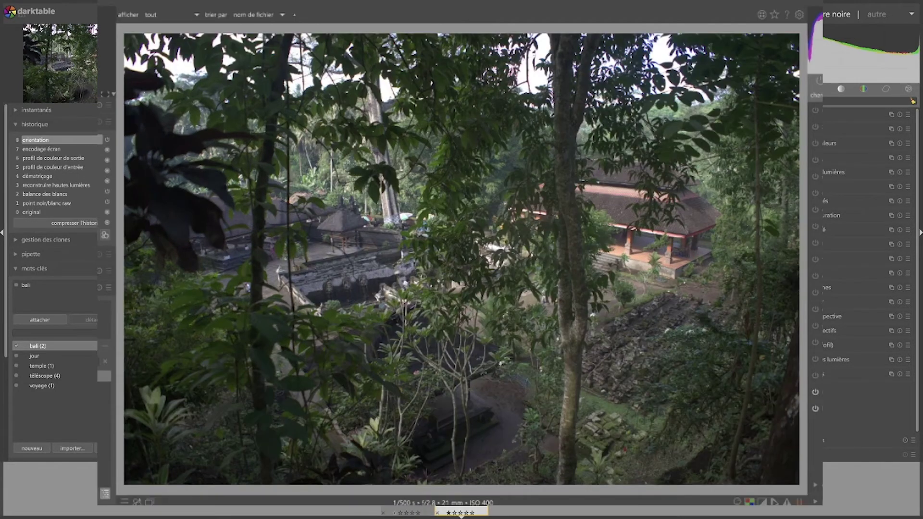
Open the preferences, look through the import, lighttable and darkroom settings, and close the window.
click(800, 16)
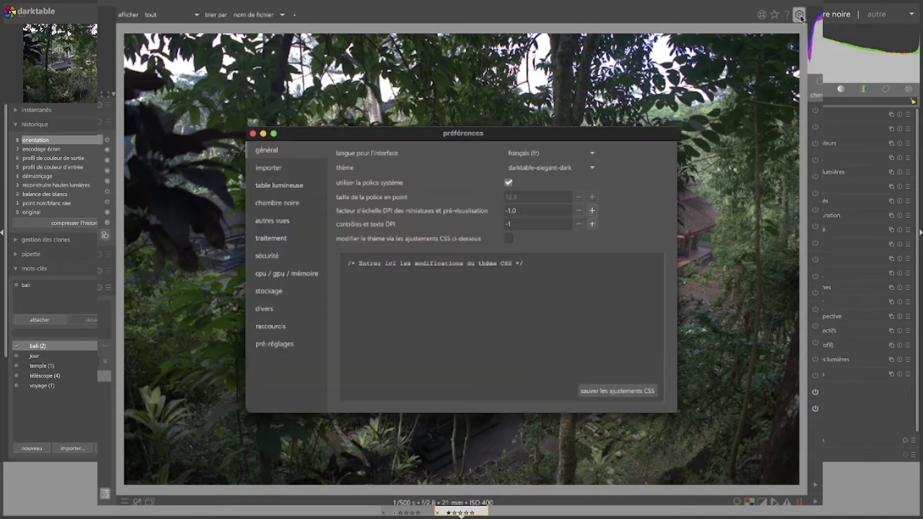
click(269, 168)
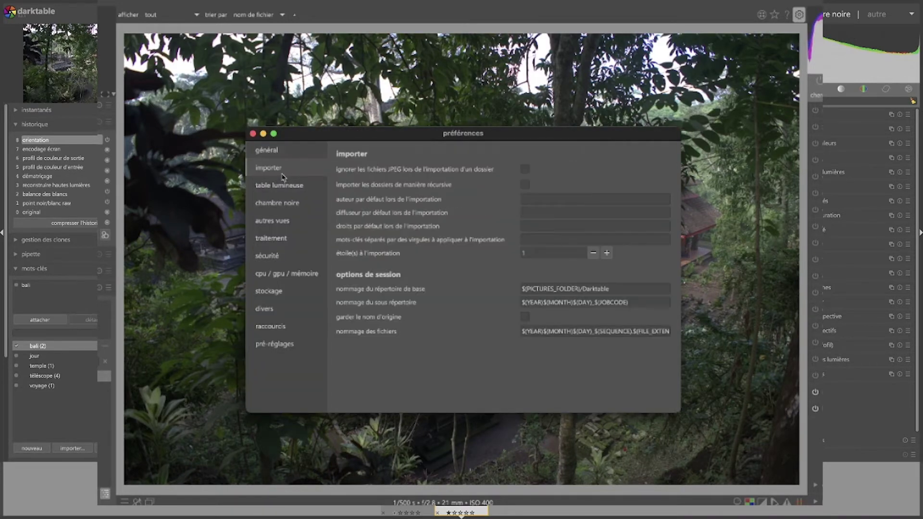
click(283, 189)
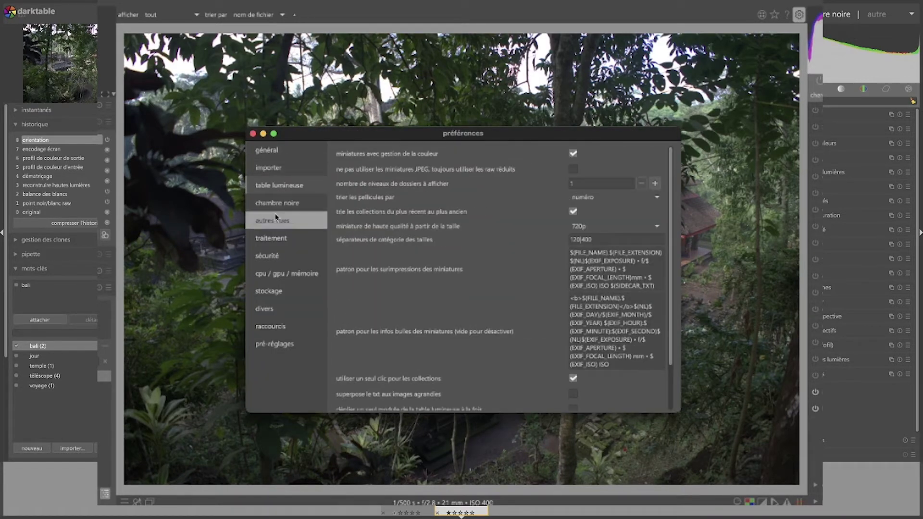
click(277, 218)
click(278, 203)
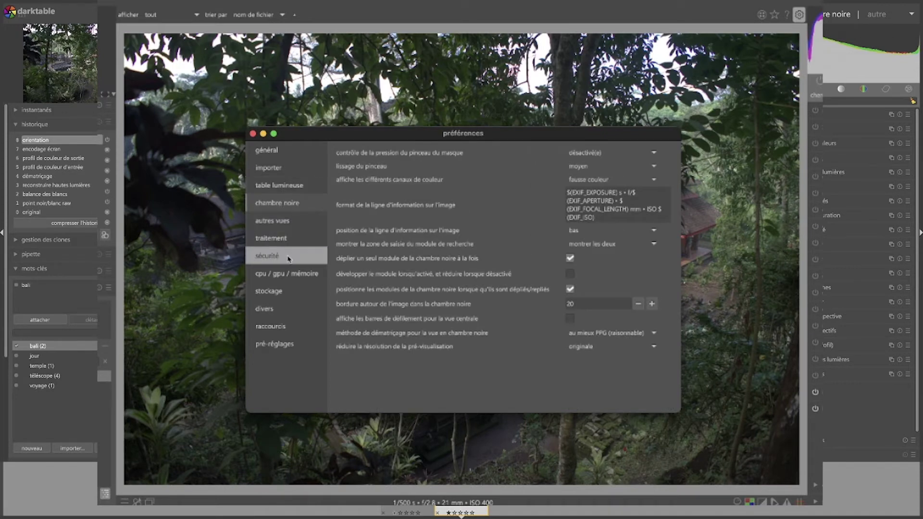
click(253, 135)
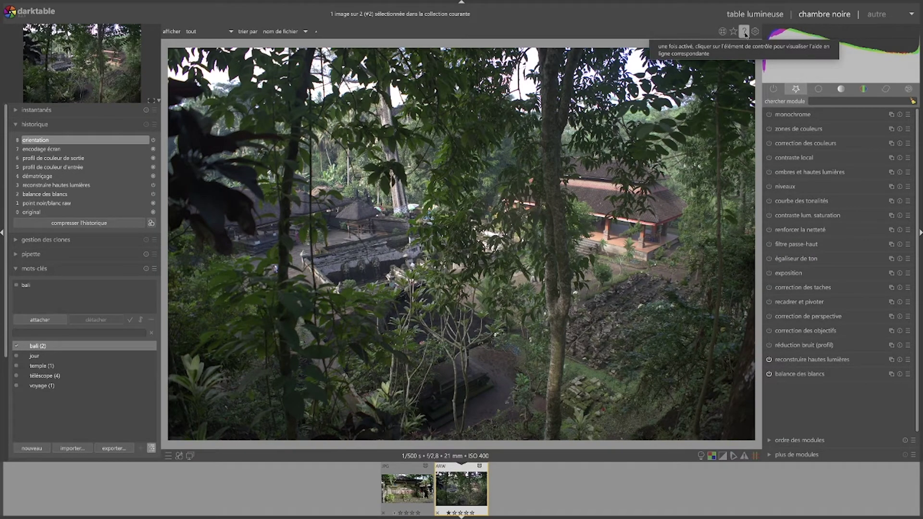
Activate the contextual help and request the online help for the histogram.
click(745, 33)
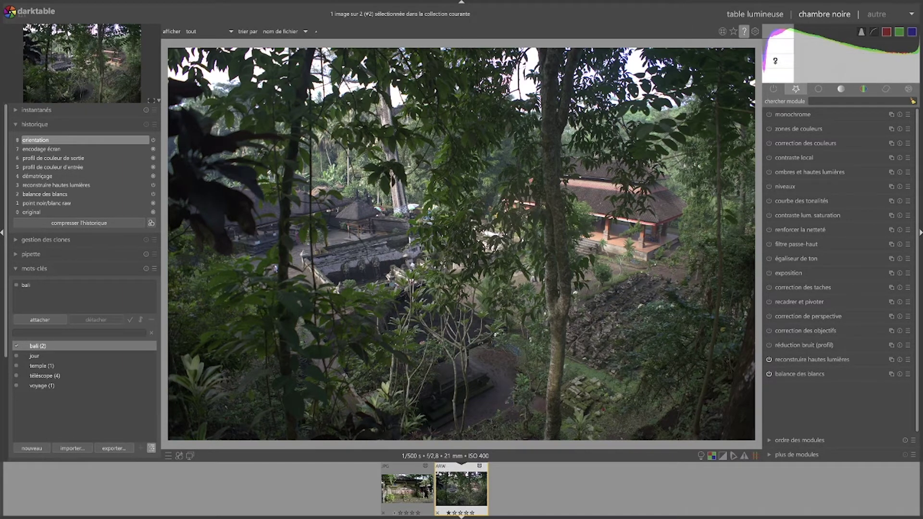
click(826, 62)
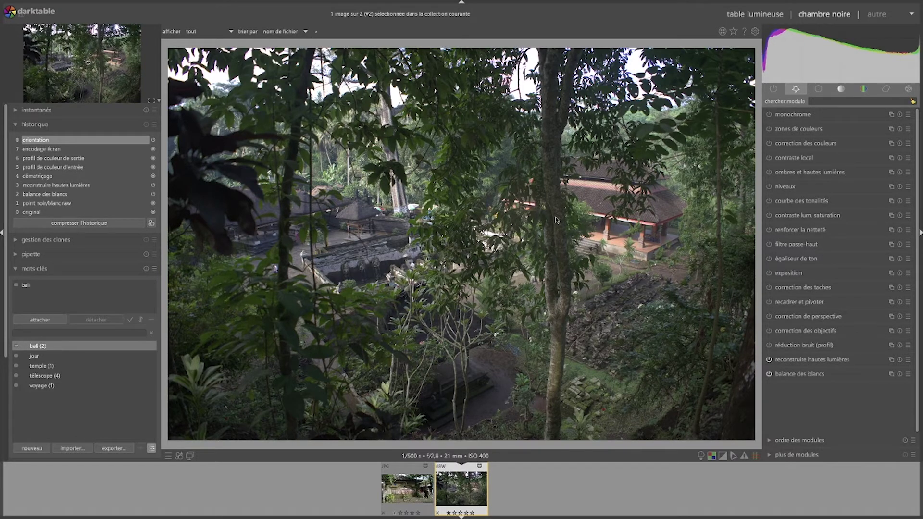
Show the darkroom shortcuts list, detach it into its own window, and switch between it and the main window.
key(h)
scroll(668, 208, up, 1)
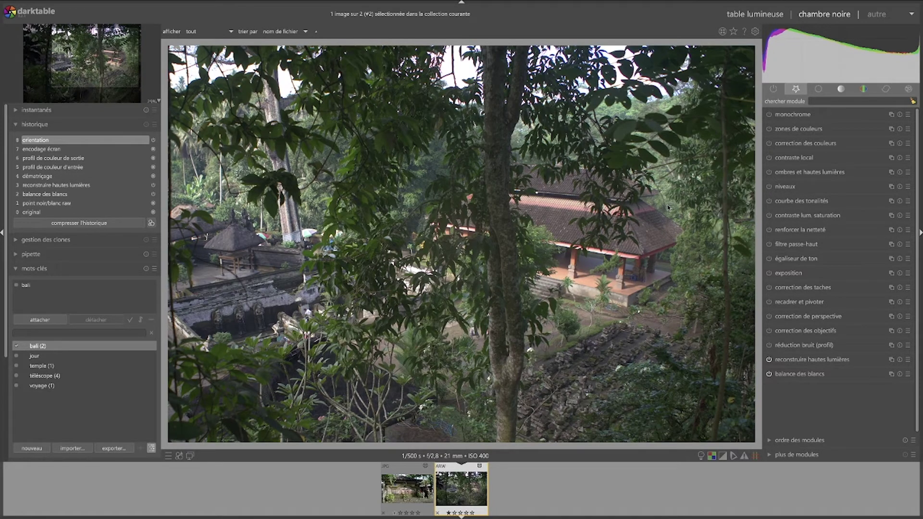
key(h)
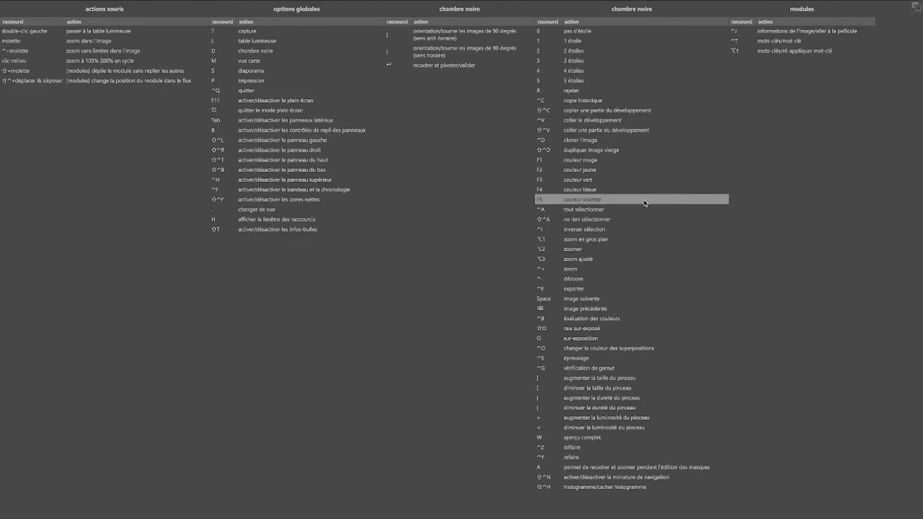
click(916, 7)
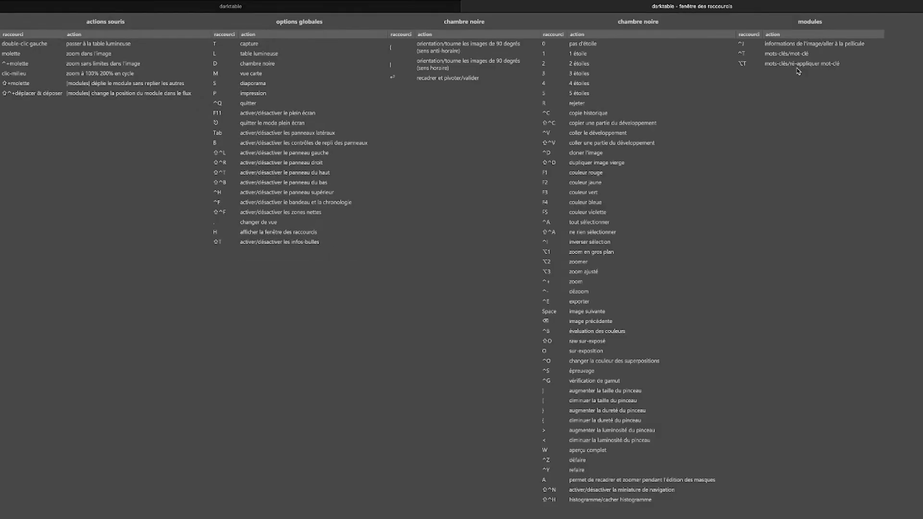
click(259, 9)
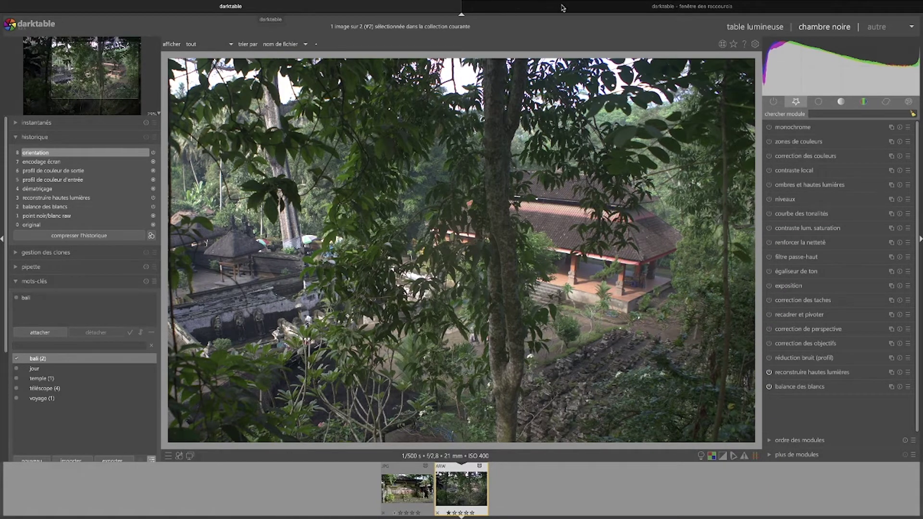
click(529, 6)
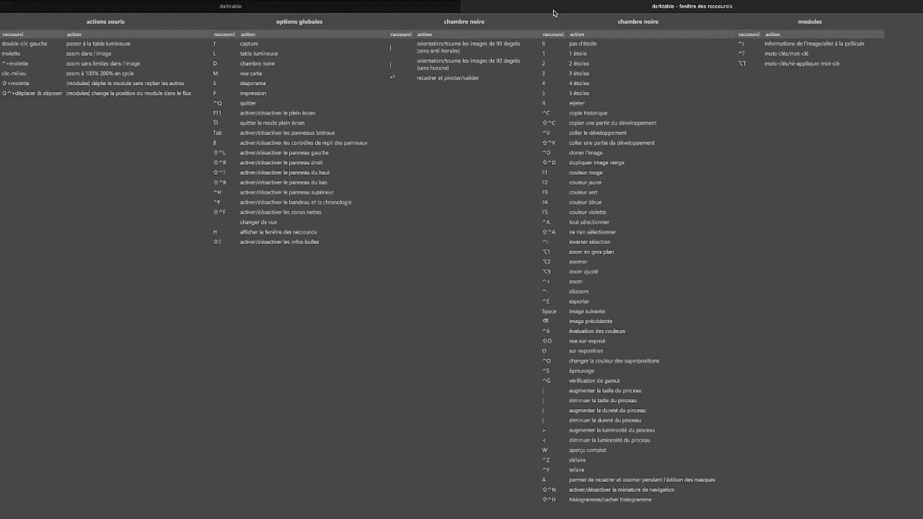
click(466, 9)
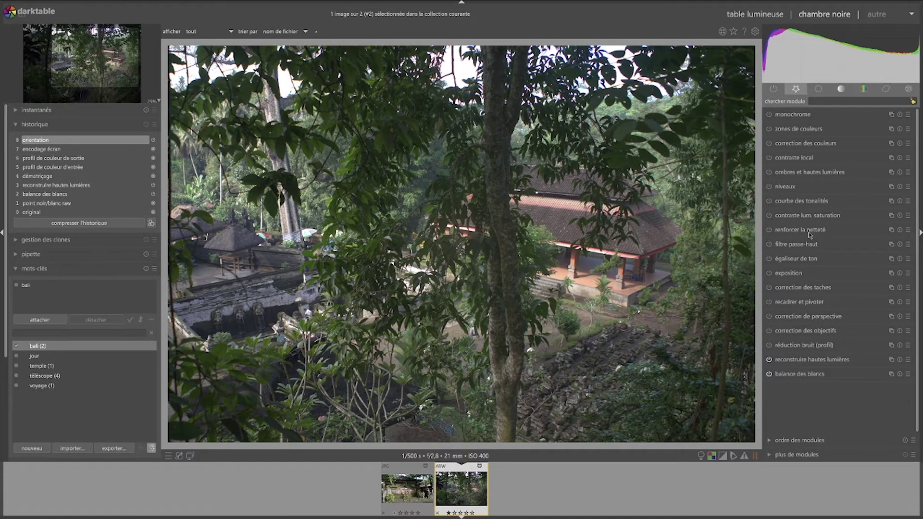
Scan for connected devices from the lighttable and open _DSC0001.JPG in the darkroom.
click(757, 19)
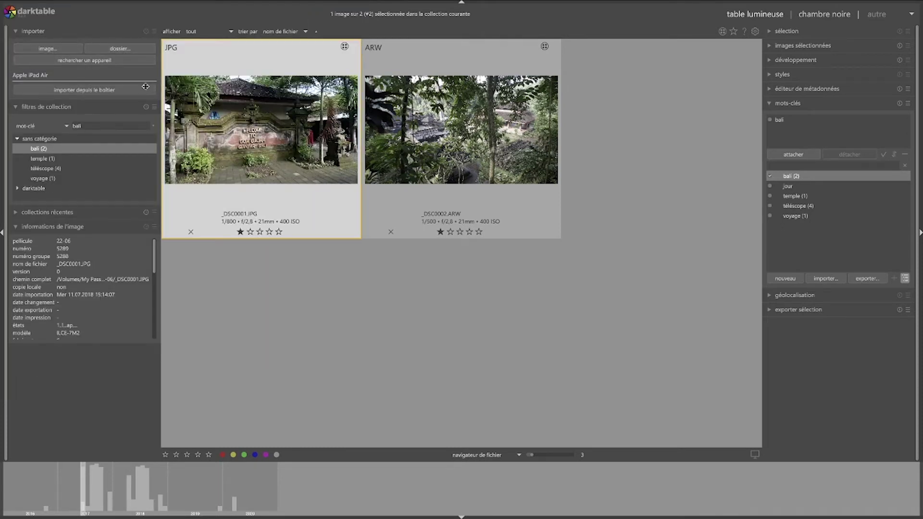
click(84, 63)
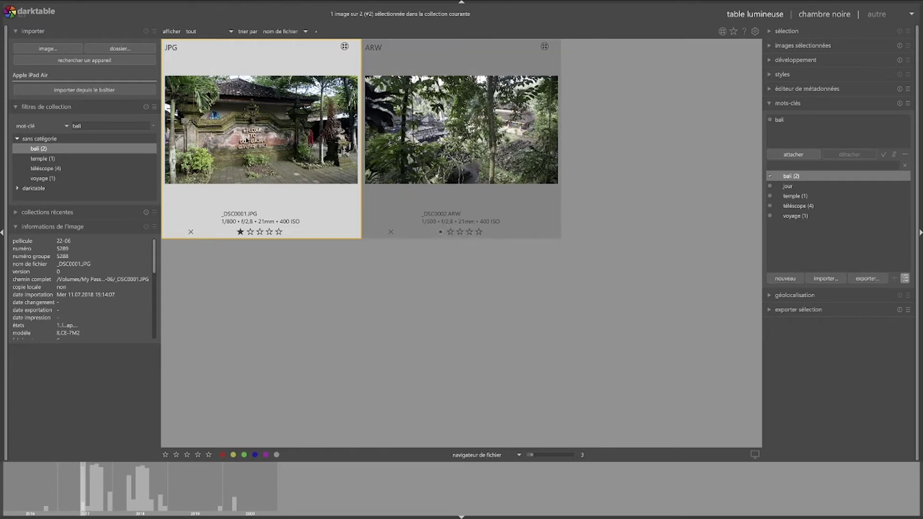
double_click(246, 140)
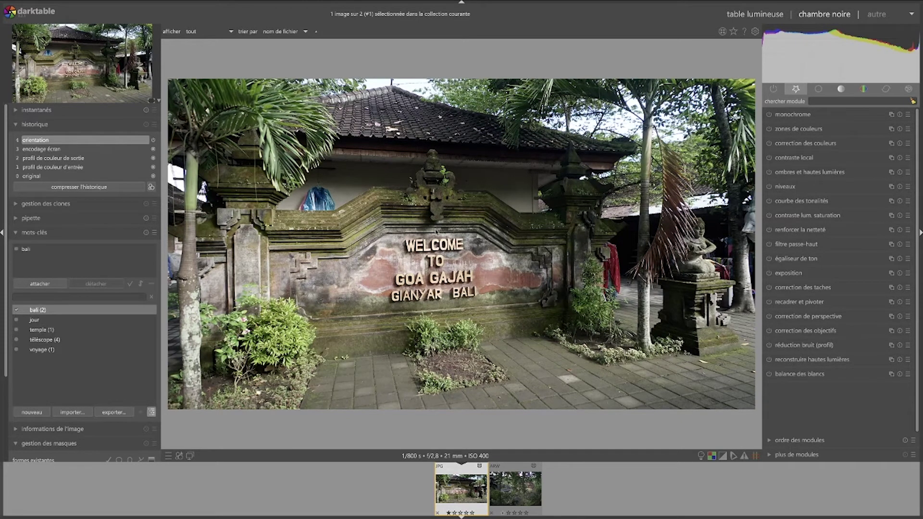
Expand the export selection module in the lighttable and return to the darkroom.
key(l)
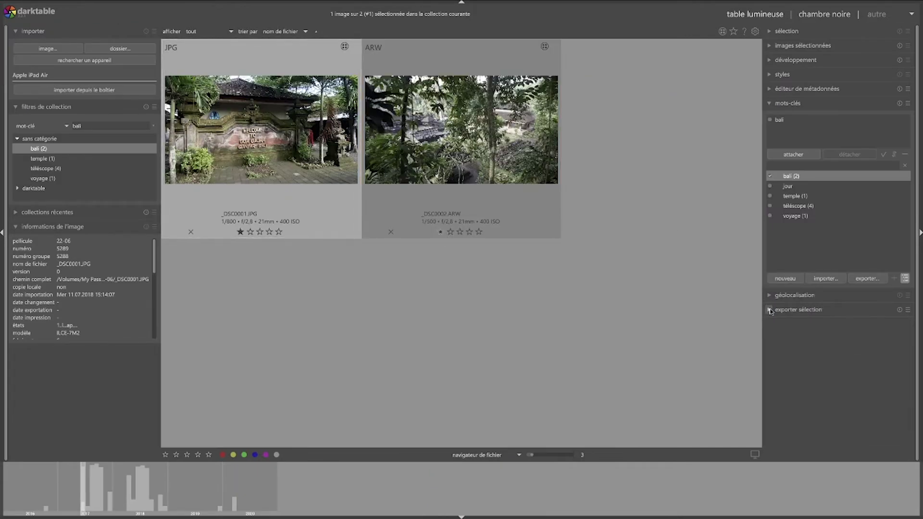
click(792, 311)
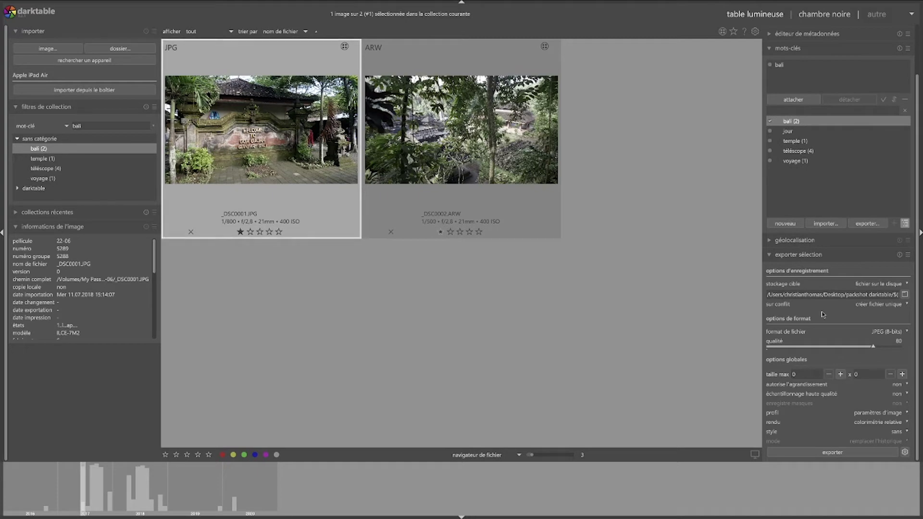
key(d)
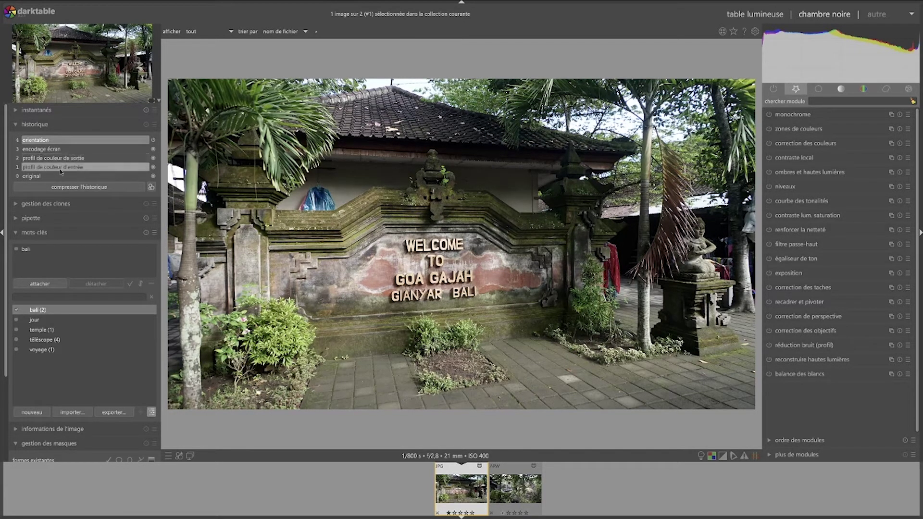
Step through the JPG's history states one by one from original up to orientation.
click(34, 177)
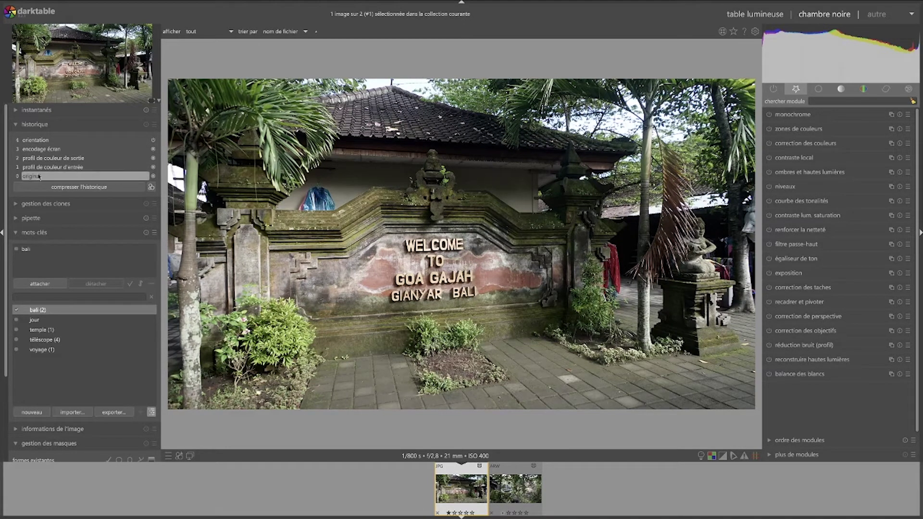
click(36, 167)
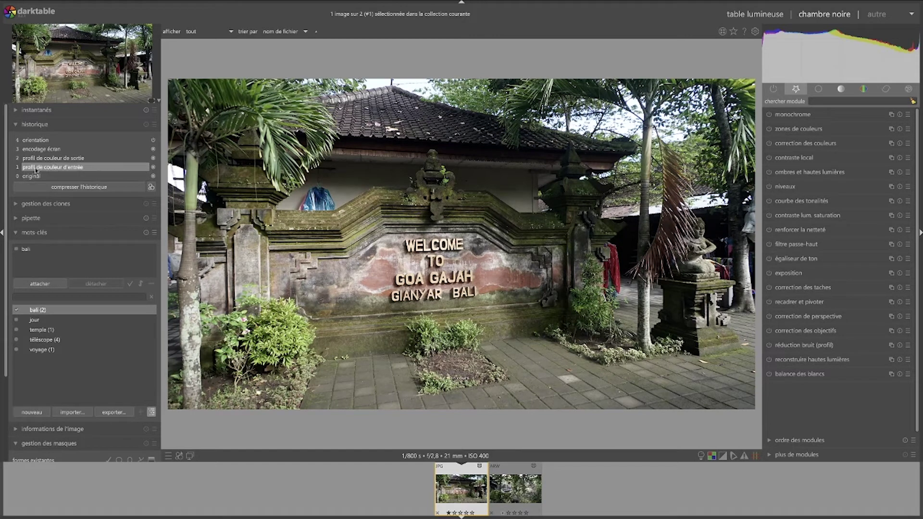
click(36, 161)
click(36, 150)
click(36, 141)
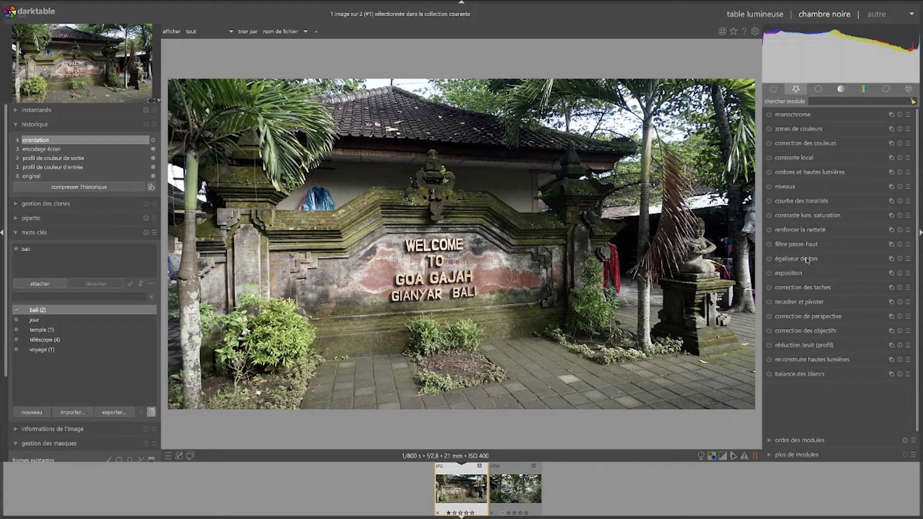
Enable the levels module on the JPG, lower its white point and raise its black point strongly.
click(769, 187)
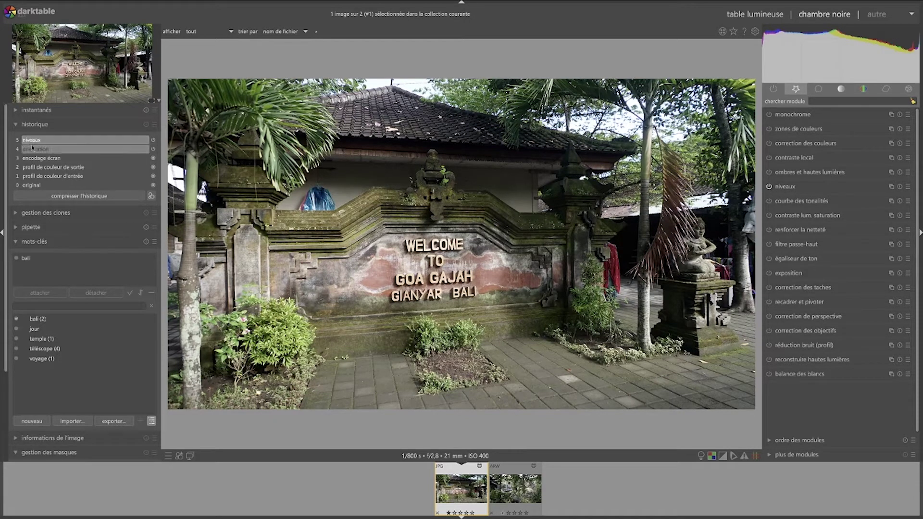
click(823, 188)
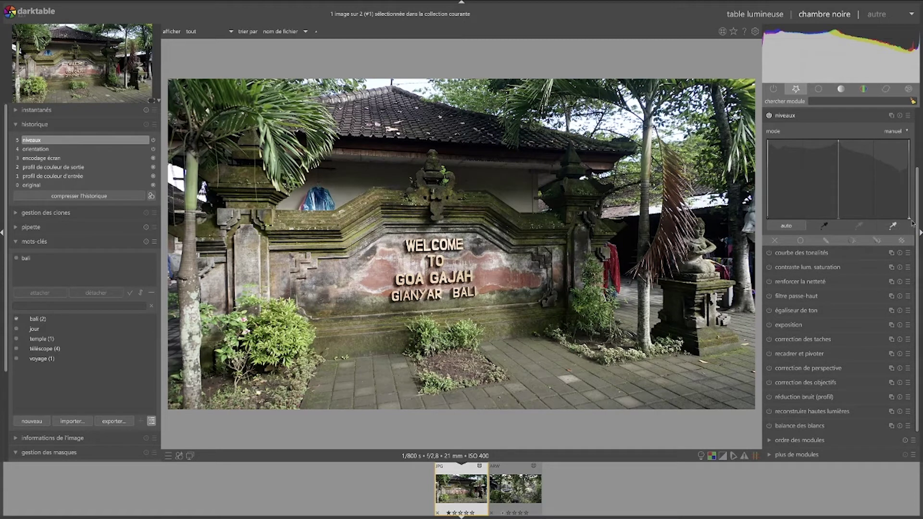
drag(903, 221, 884, 220)
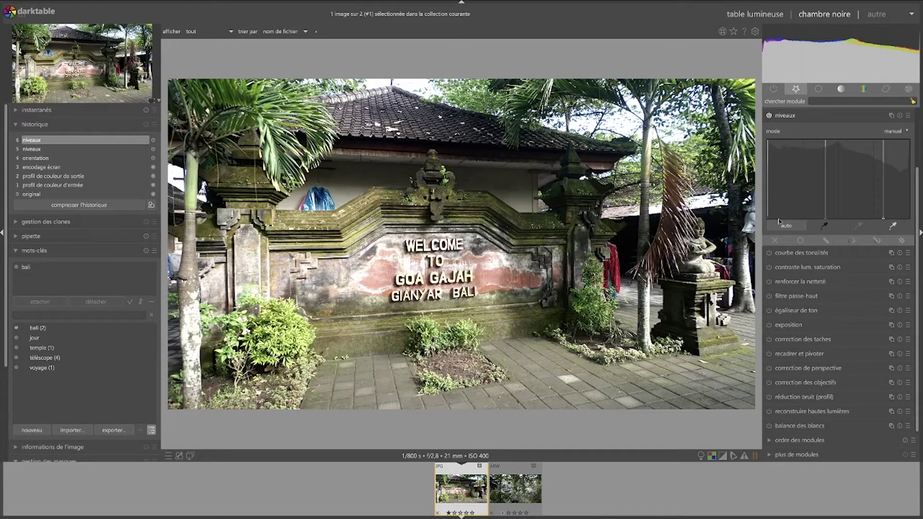
drag(790, 221, 809, 221)
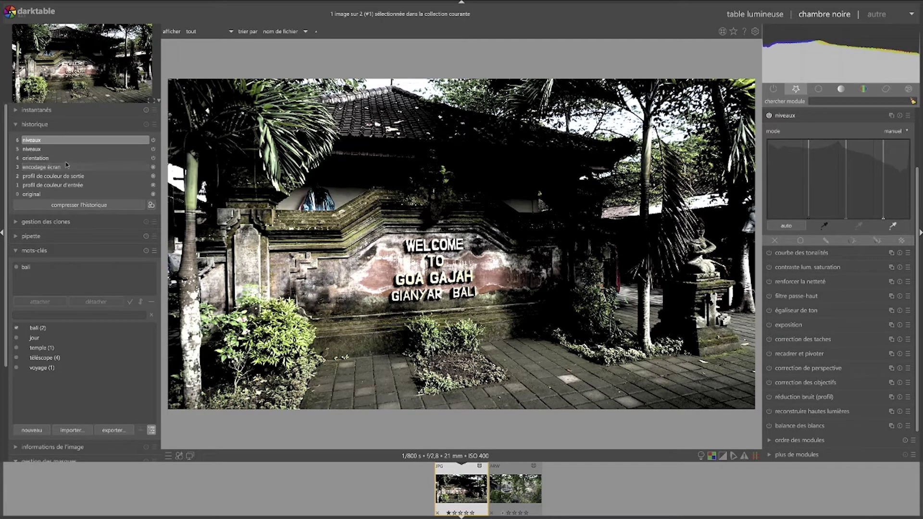
Revert the image to the orientation state in the history and collapse the levels module.
click(36, 160)
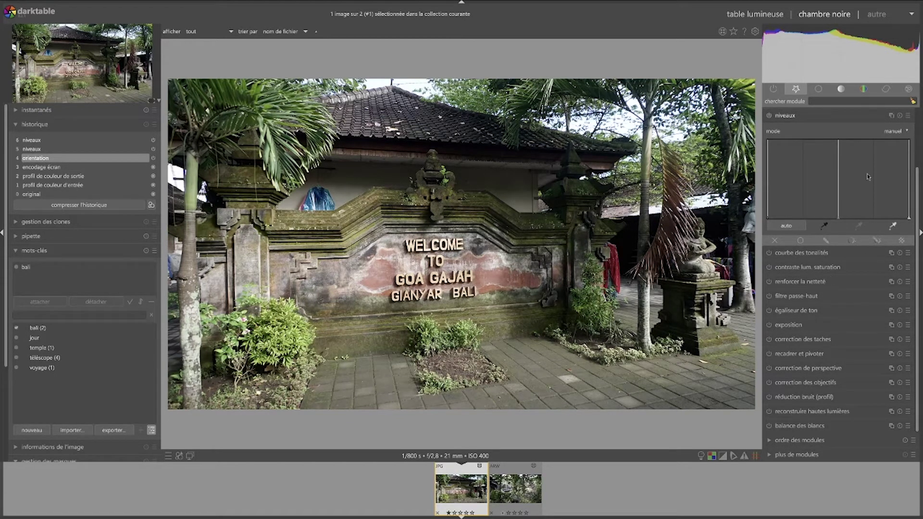
click(844, 119)
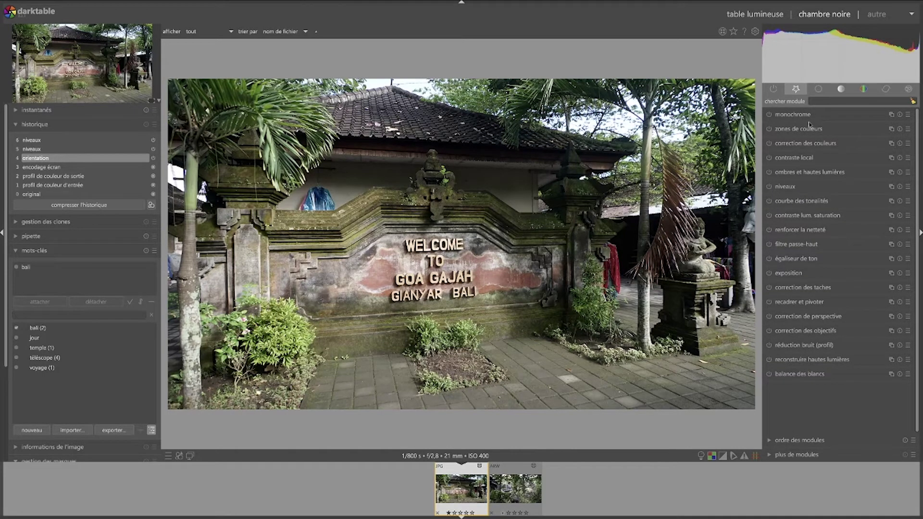
Browse the darkroom module groups in turn: active, favourites, basic, tone, colour, correction and effects.
click(772, 90)
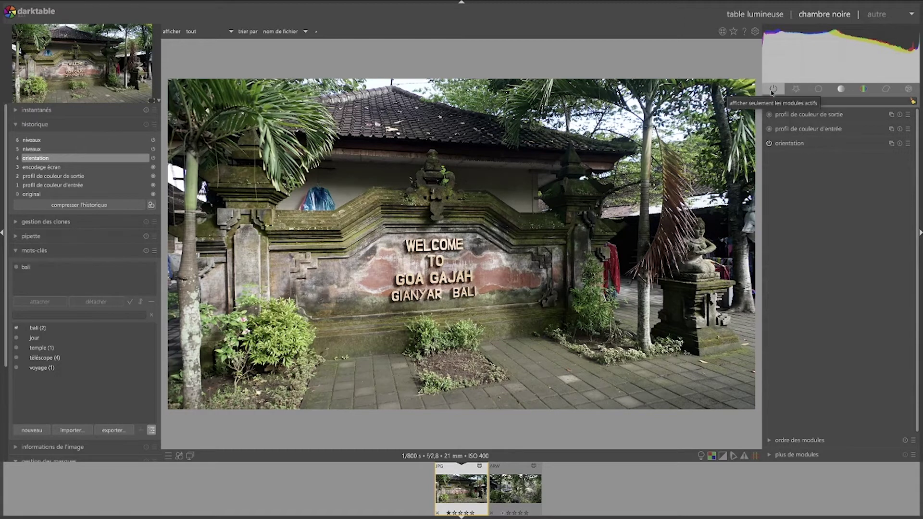
click(797, 89)
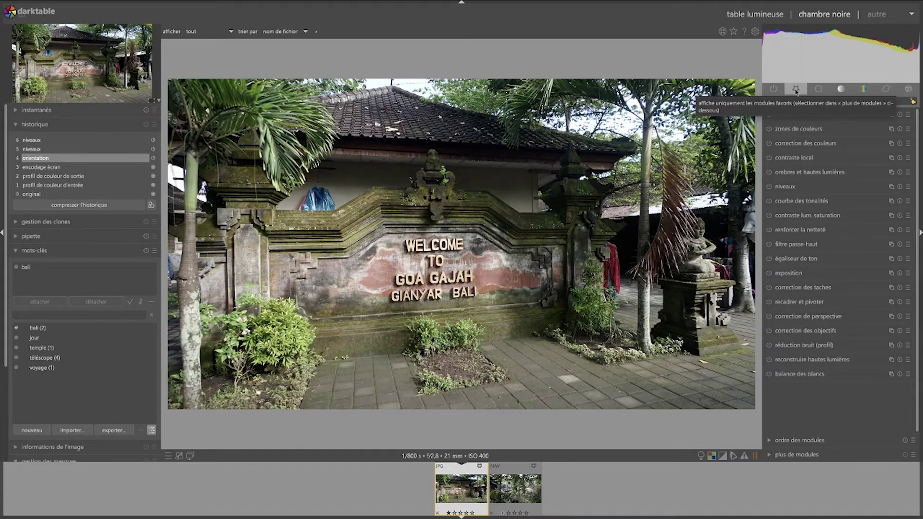
click(820, 90)
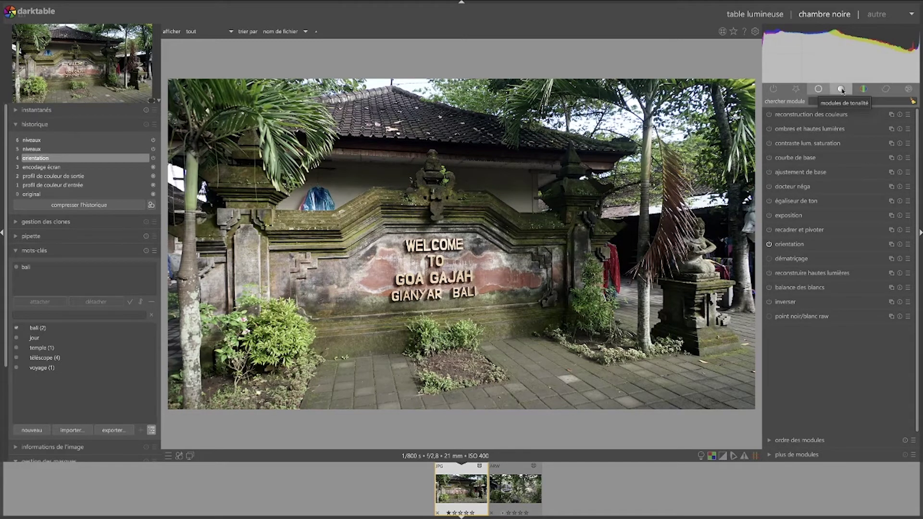
click(842, 90)
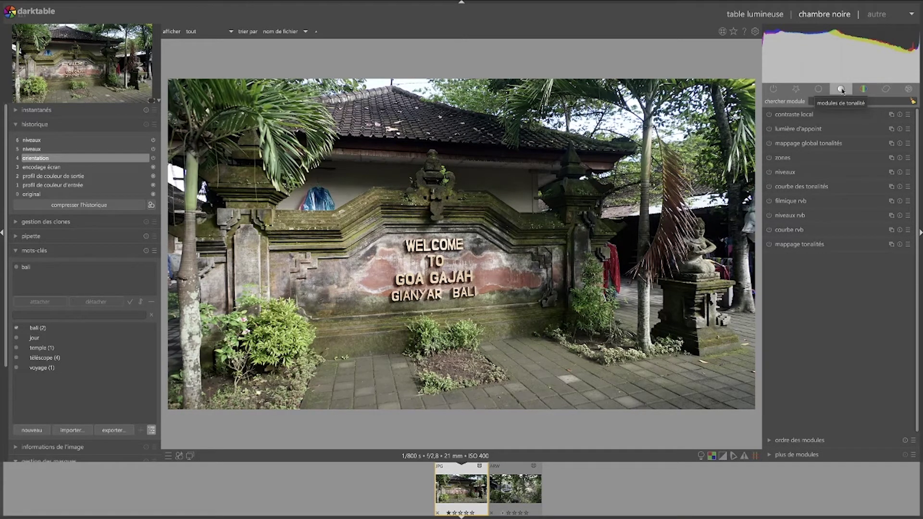
click(864, 90)
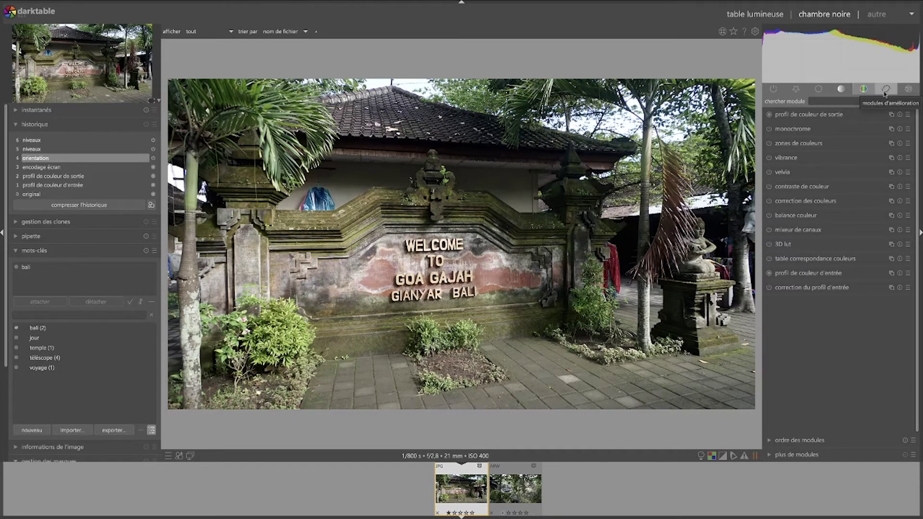
click(885, 90)
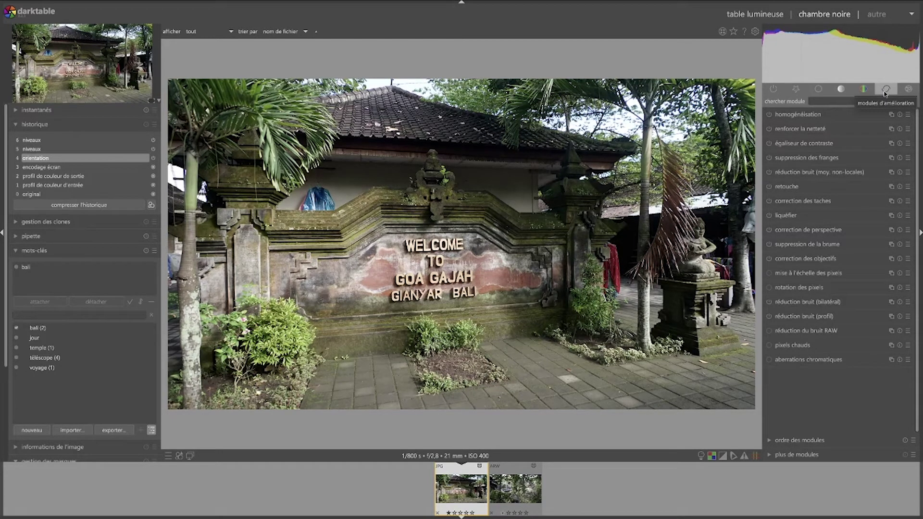
click(909, 90)
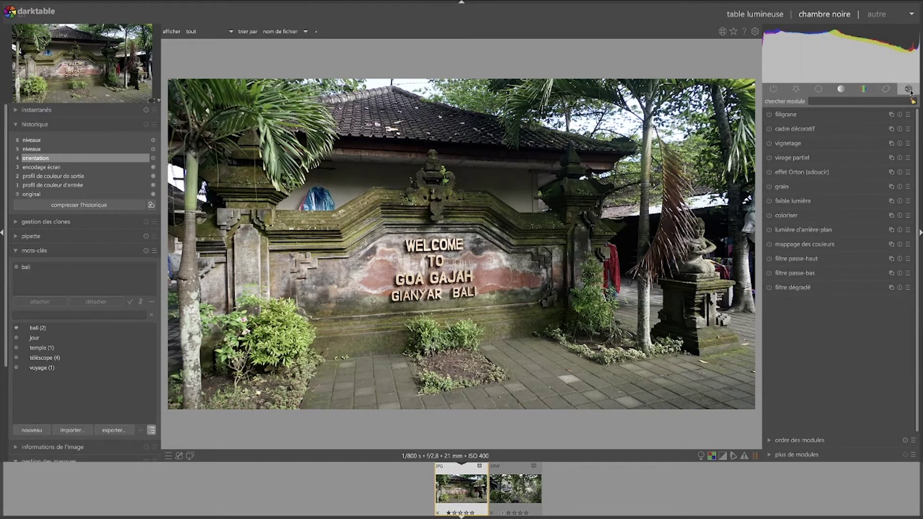
Display the favourite modules and examine the complete list of modules under "plus de modules".
click(796, 90)
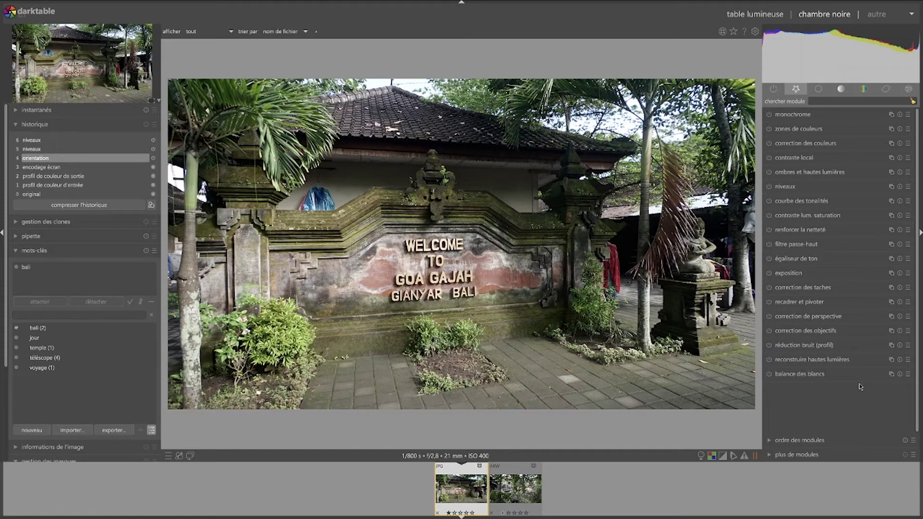
click(784, 455)
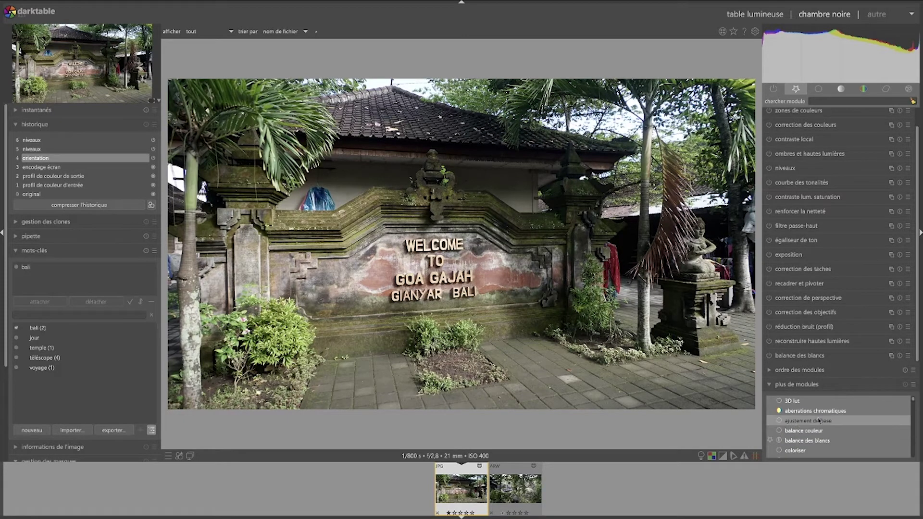
scroll(819, 420, down, 8)
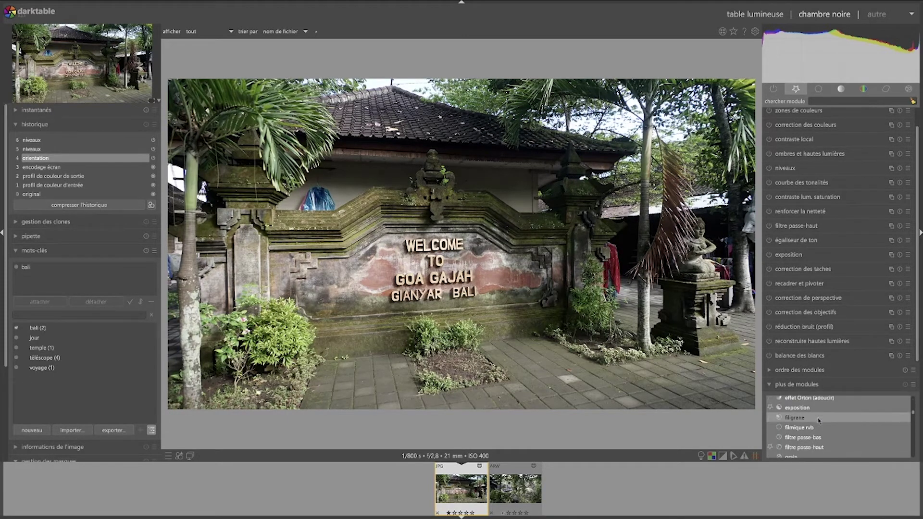
scroll(819, 420, down, 10)
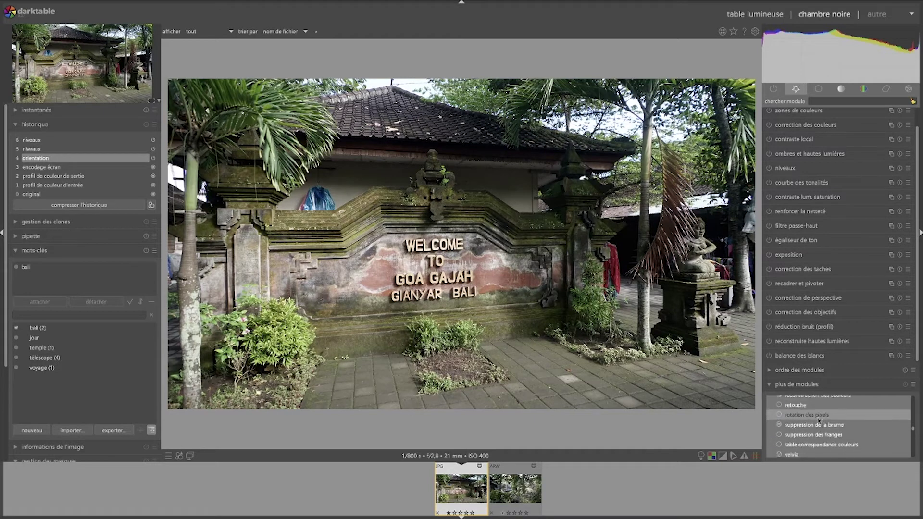
scroll(819, 421, up, 10)
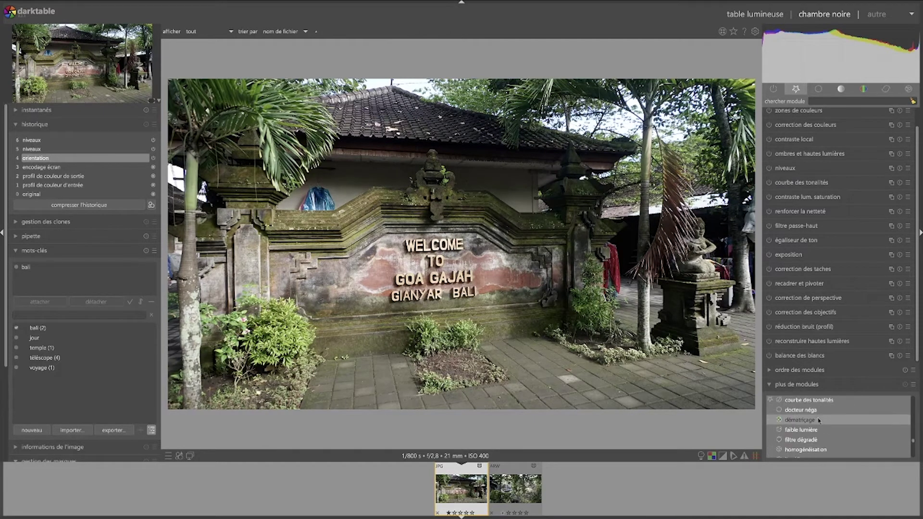
scroll(819, 420, down, 8)
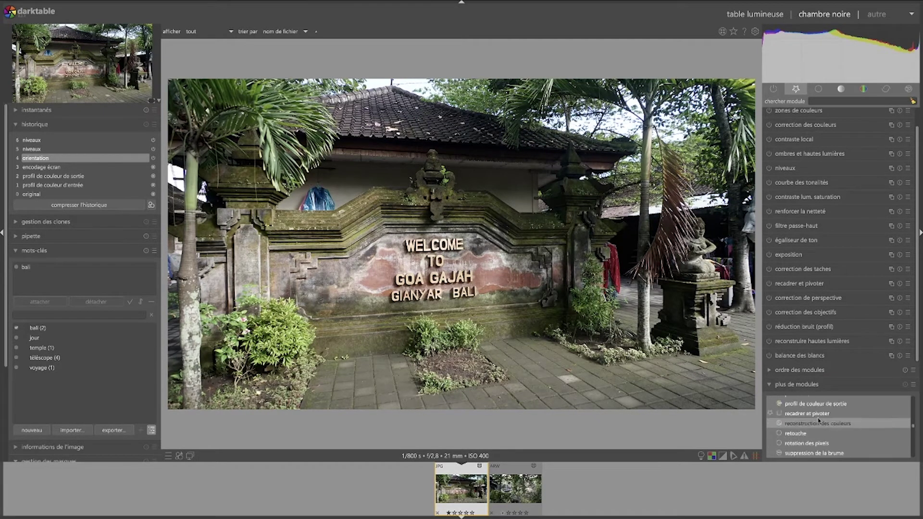
scroll(819, 421, up, 15)
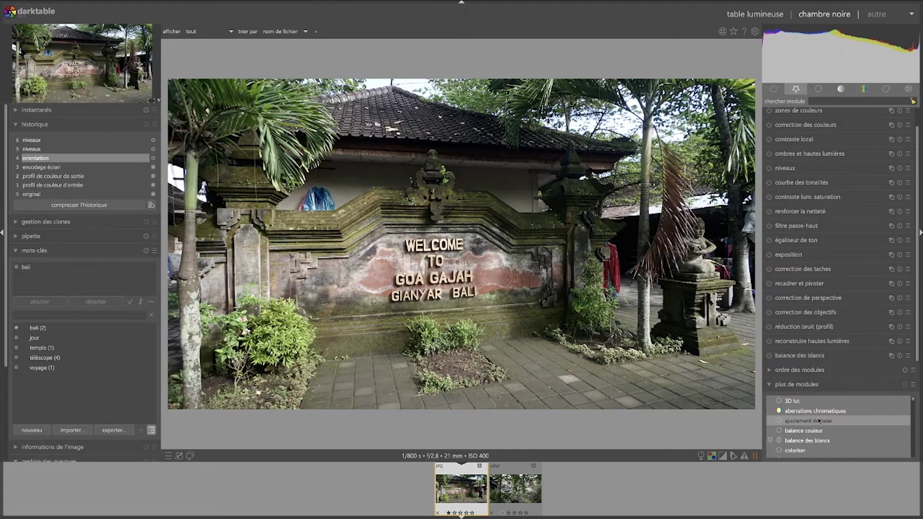
scroll(819, 420, down, 1)
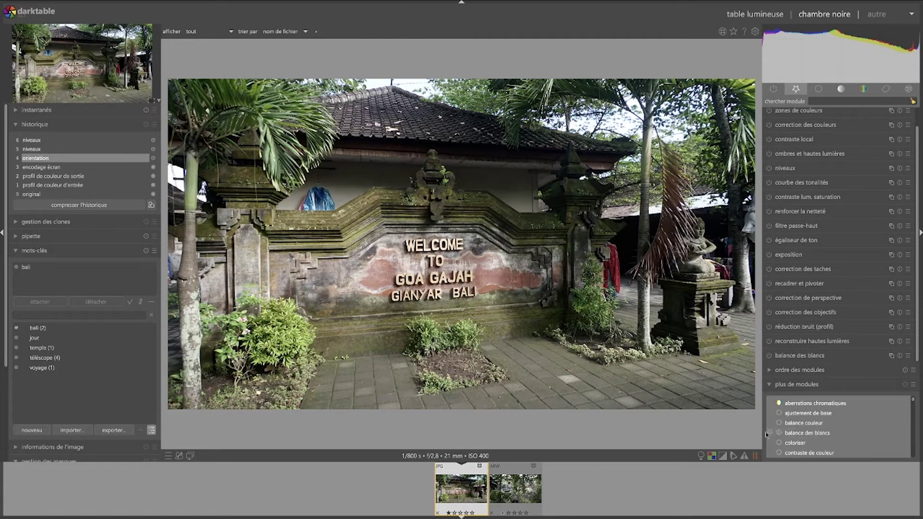
Cycle the "balance des blancs" module through hidden, visible and favourite states in the full module list, ending on favourite, and collapse the list.
click(805, 434)
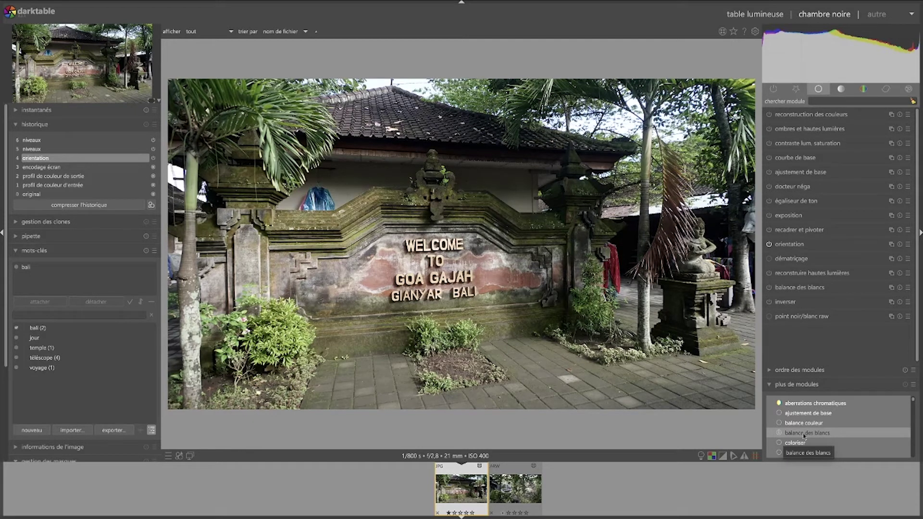
click(804, 437)
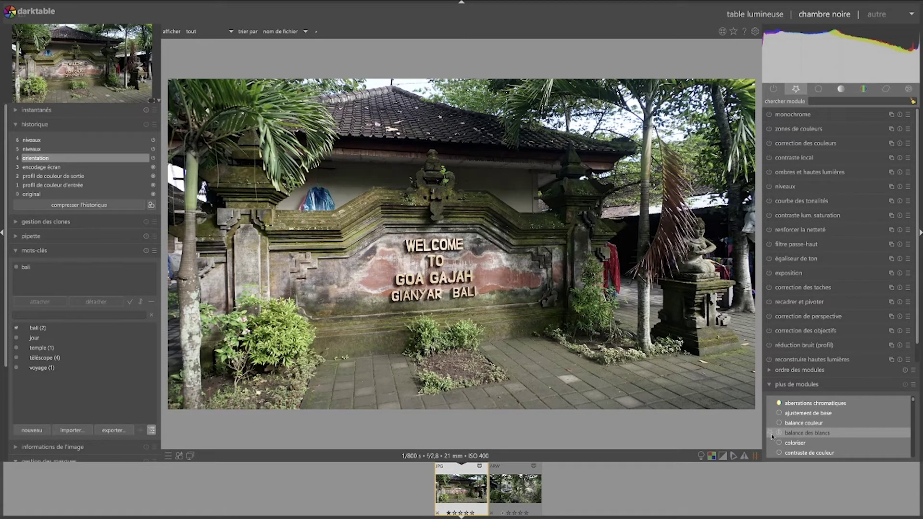
click(770, 436)
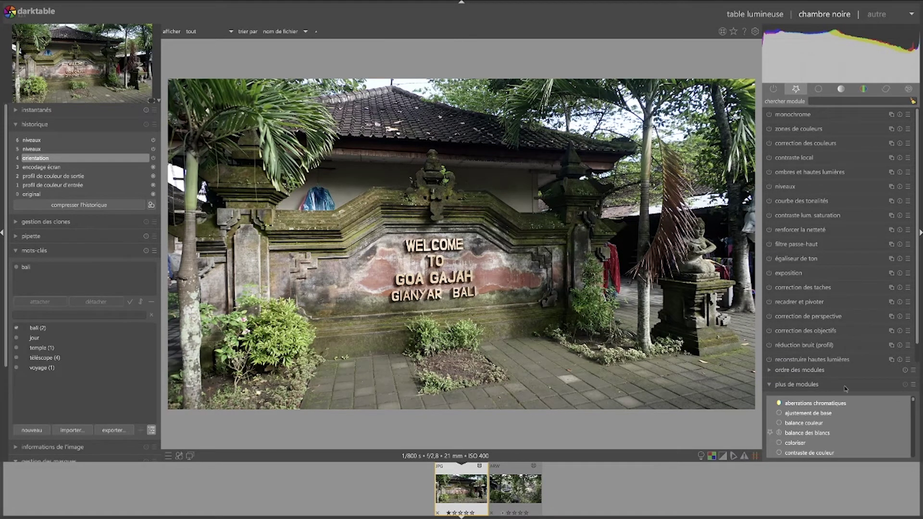
scroll(835, 445, down, 4)
scroll(836, 445, down, 3)
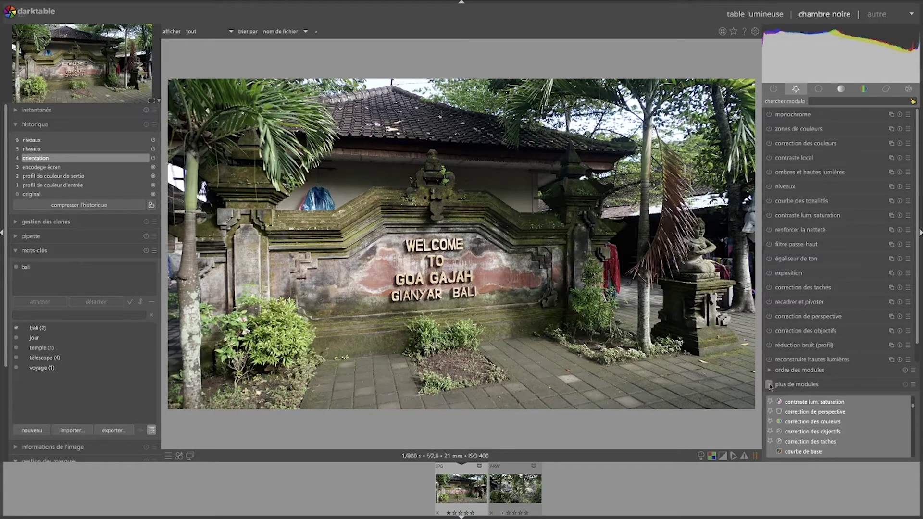
click(799, 385)
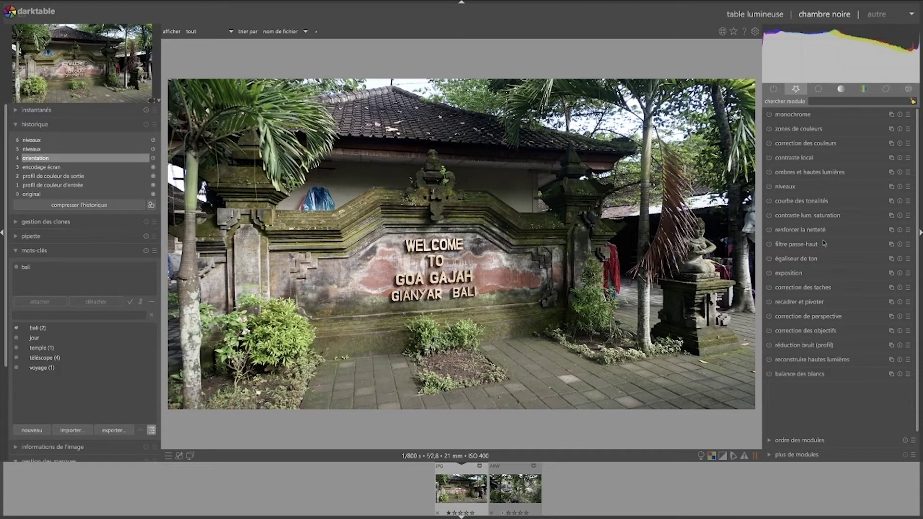
In the "balance des blancs" module, set the preset to "manuel" and try warmer settings, with tint about 1.026 and temperature about 8700 K.
click(804, 375)
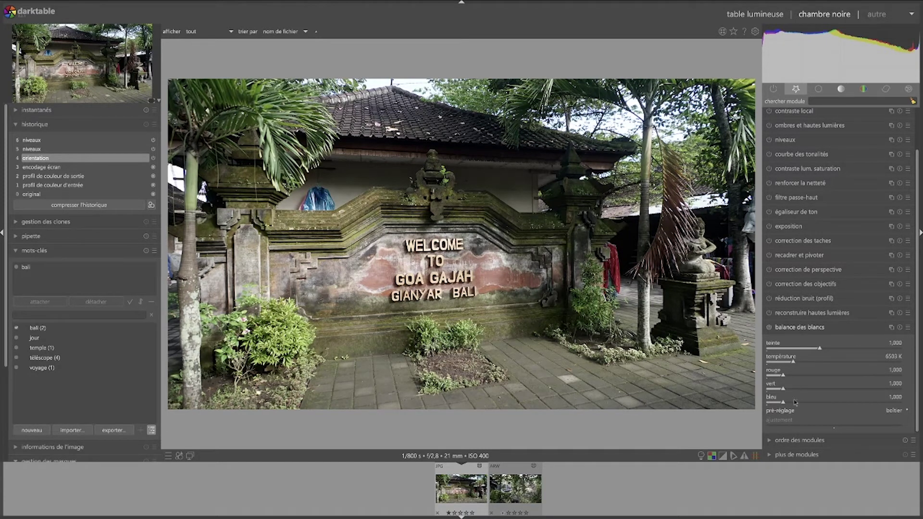
click(909, 412)
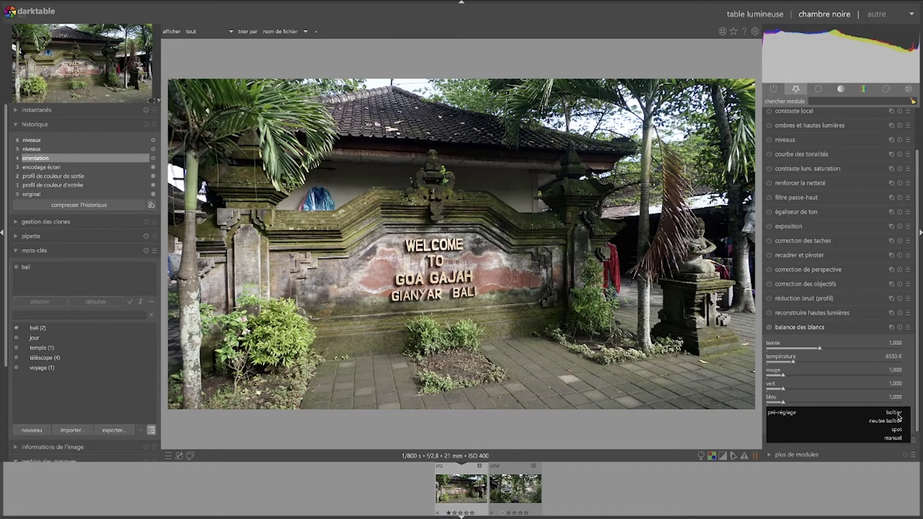
click(893, 438)
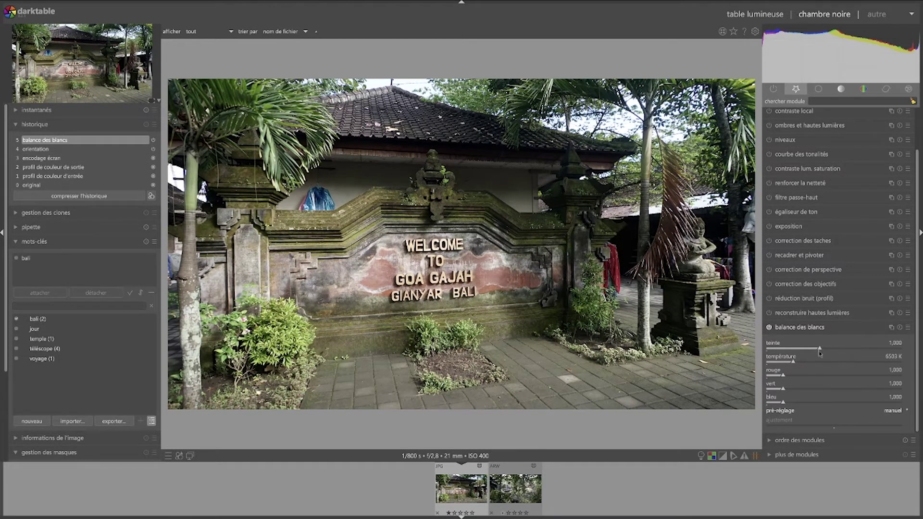
click(817, 349)
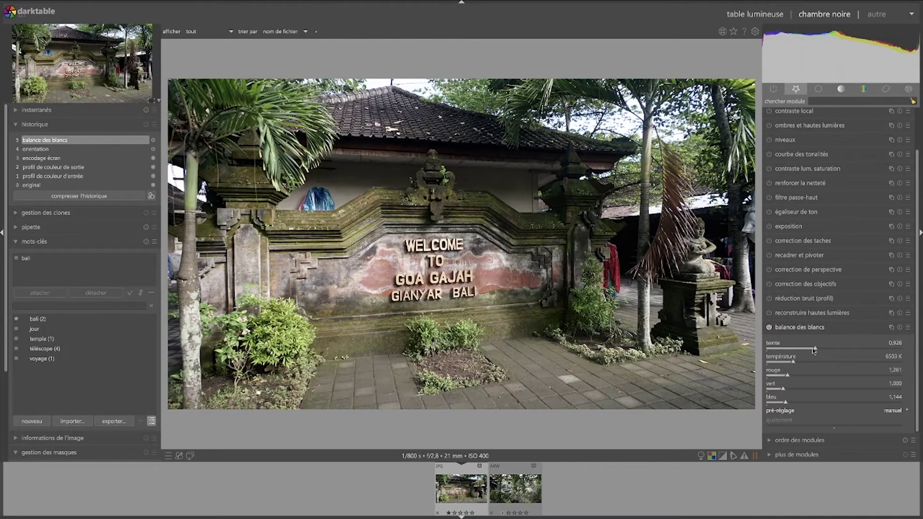
mouse_move(817, 350)
mouse_down()
mouse_move(836, 352)
mouse_move(796, 363)
mouse_move(821, 366)
mouse_up()
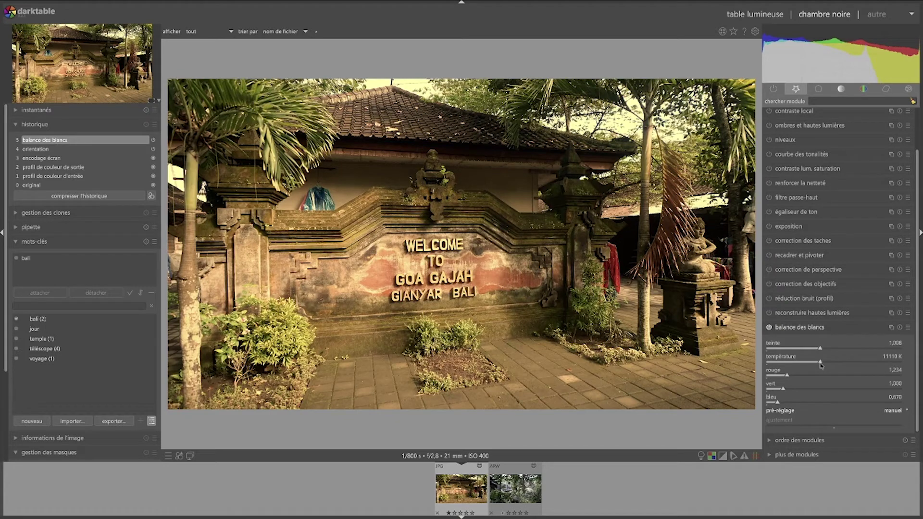
mouse_move(822, 365)
mouse_down()
mouse_move(780, 364)
mouse_move(808, 365)
mouse_up()
Set the white balance preset to "neutre boîtier" and collapse the module.
click(907, 412)
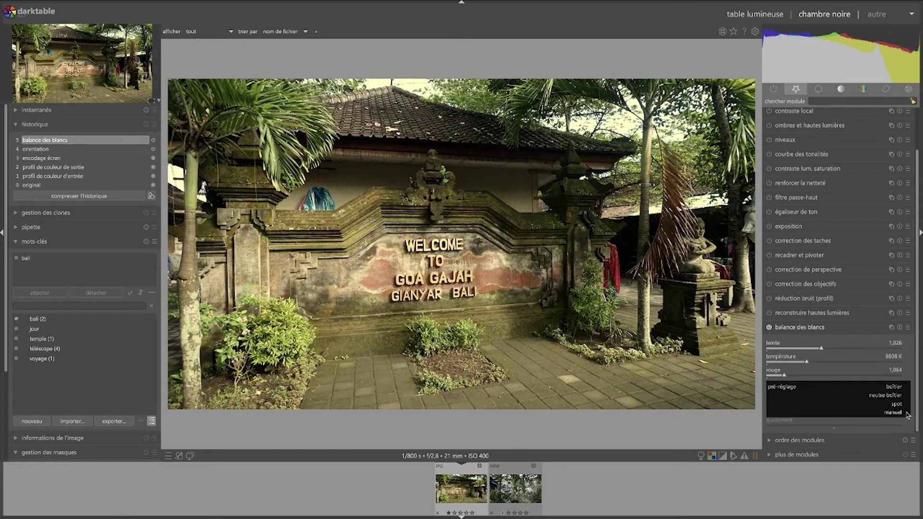
click(895, 394)
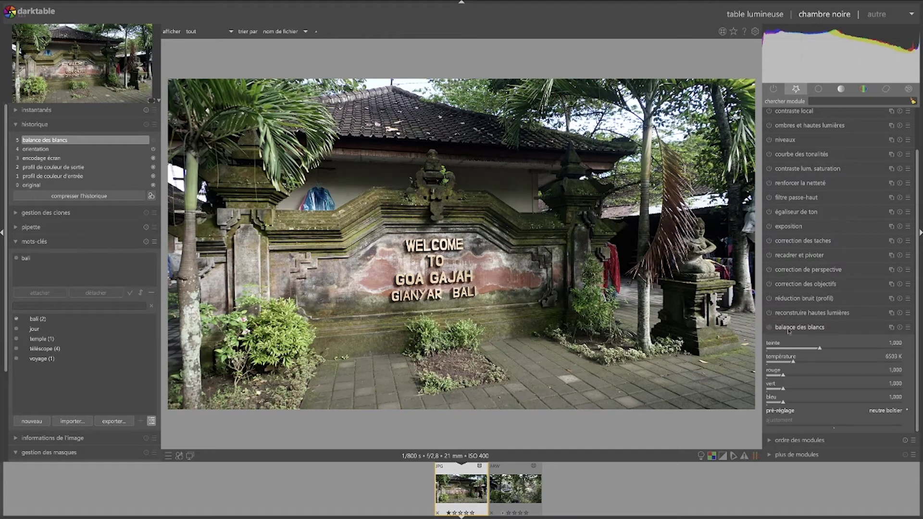
click(792, 329)
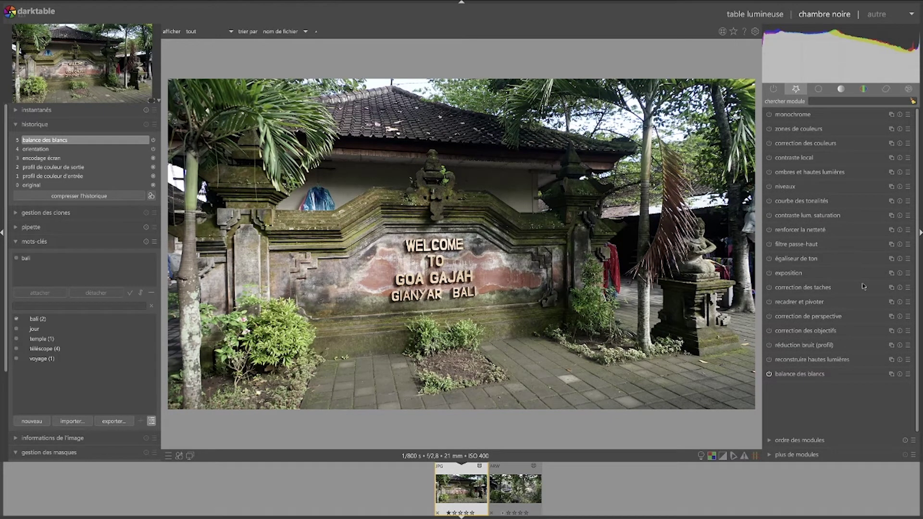
Adjust the black level and exposure directly in the histogram, to about -0.0531 black level correction and -0.10 IL exposure.
mouse_move(797, 53)
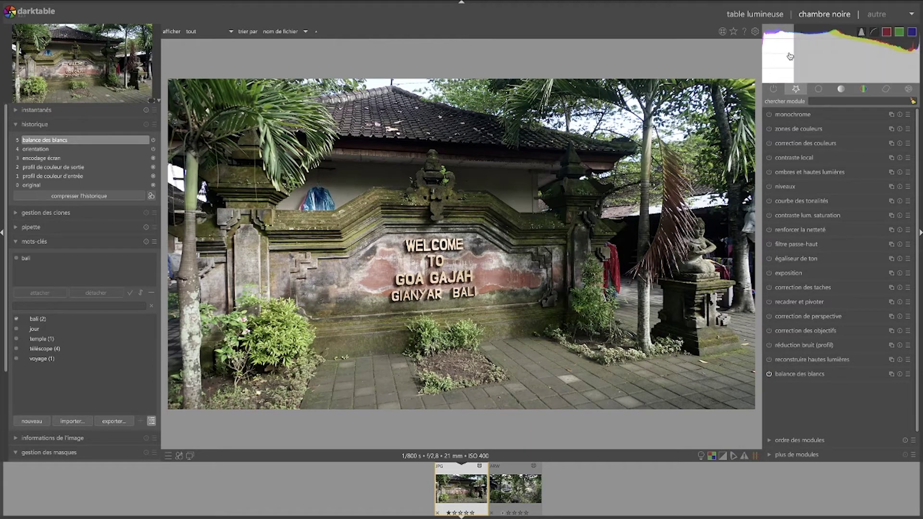
drag(786, 60, 896, 64)
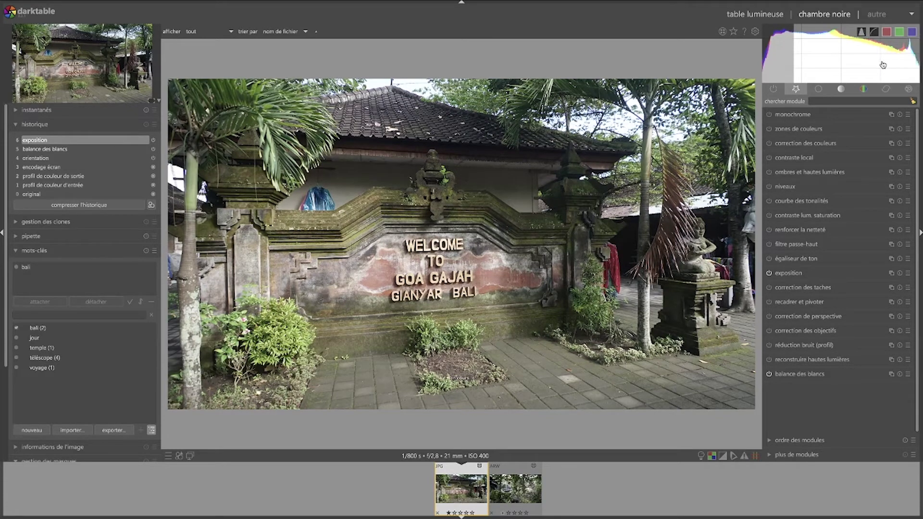
scroll(883, 64, down, 5)
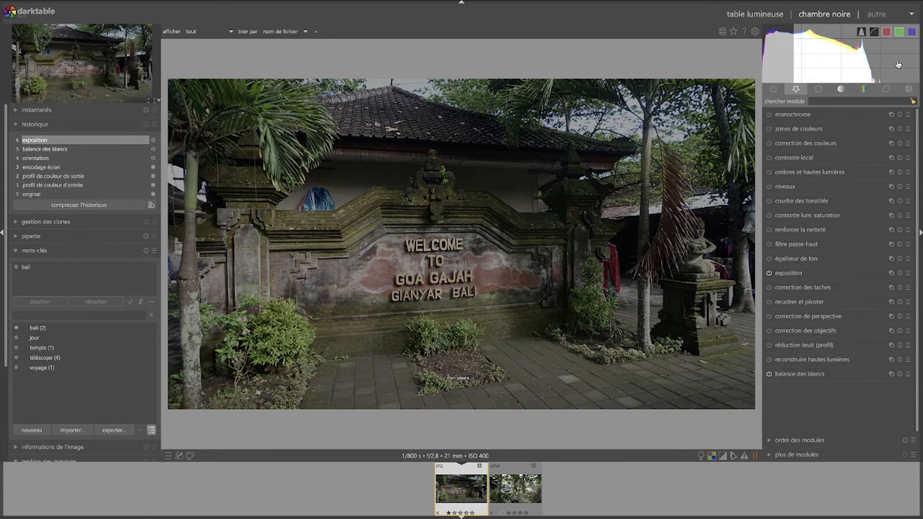
scroll(899, 64, up, 5)
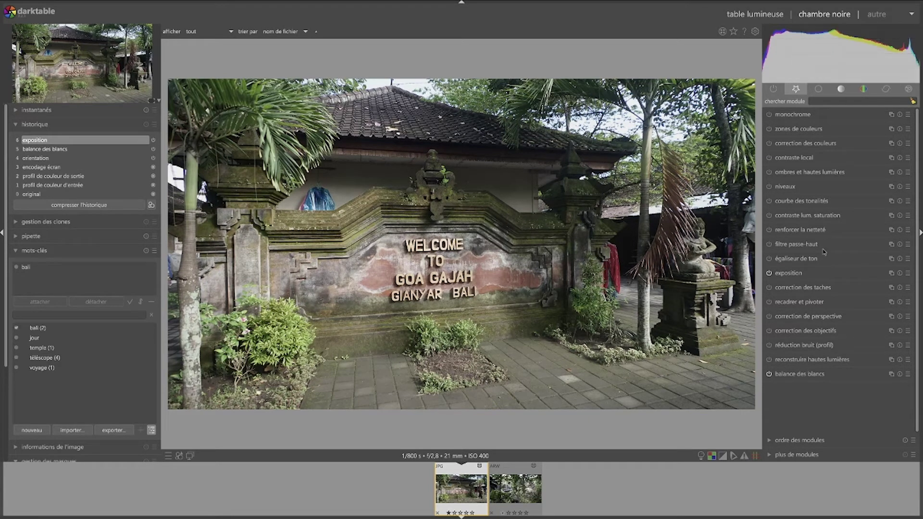
Lower the exposure correction in the "exposition" module, raise it until the image is slightly brighter, and collapse the module.
click(785, 273)
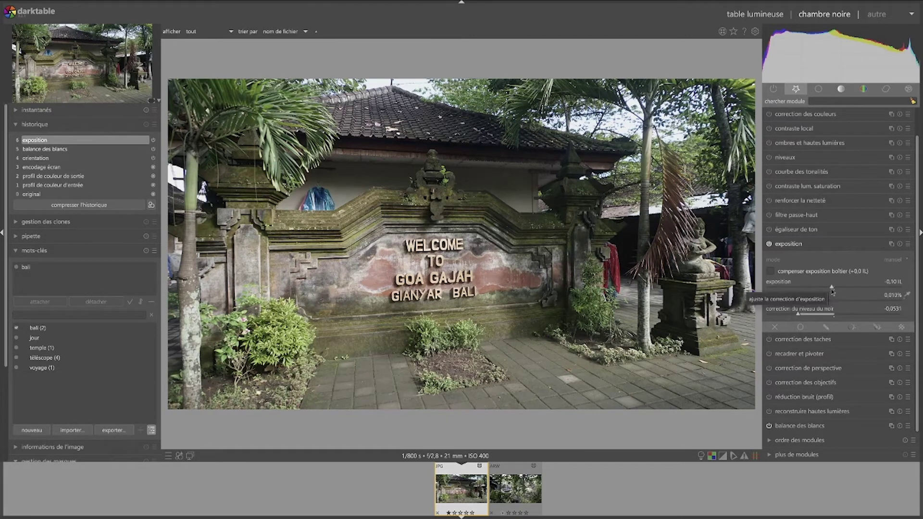
scroll(830, 291, down, 3)
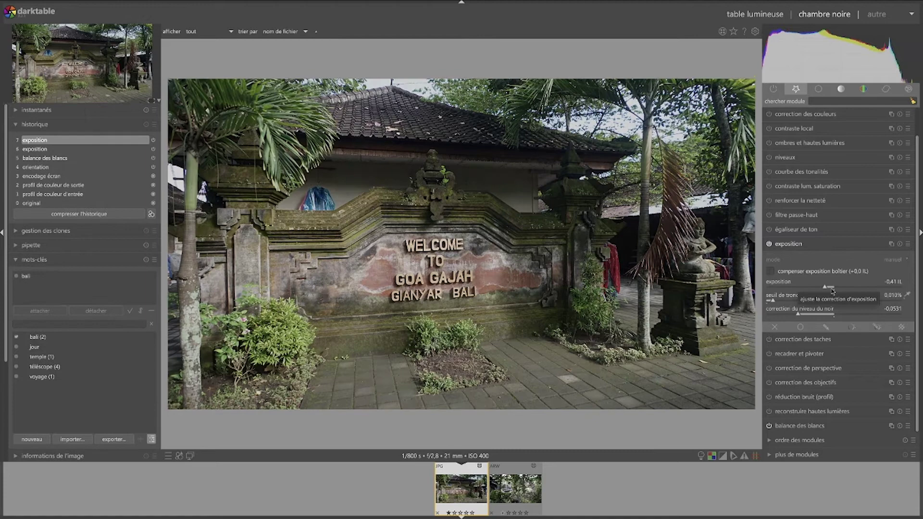
mouse_move(833, 290)
mouse_down()
mouse_move(849, 291)
mouse_move(836, 291)
mouse_up()
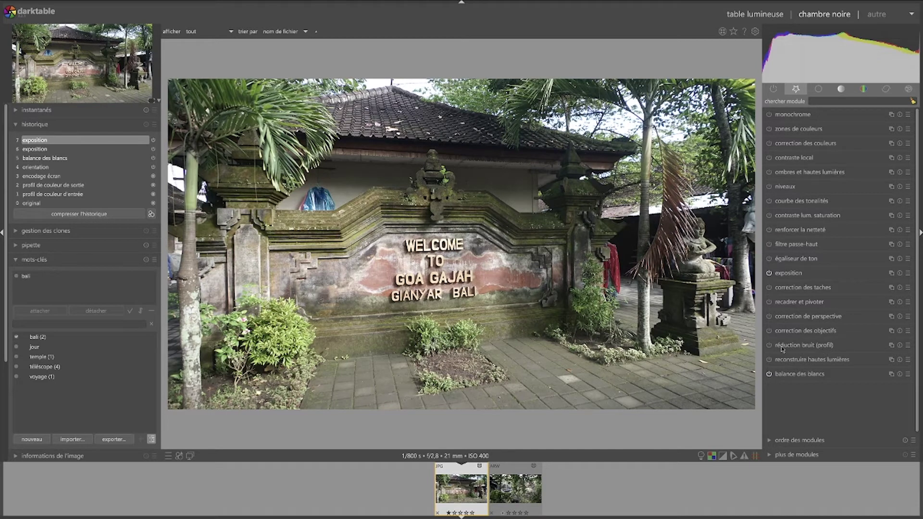
Enable "réduction bruit (profil)" with "profil pour ISO 400 trouvé", set its "rayon" to 6, and collapse the module.
click(804, 346)
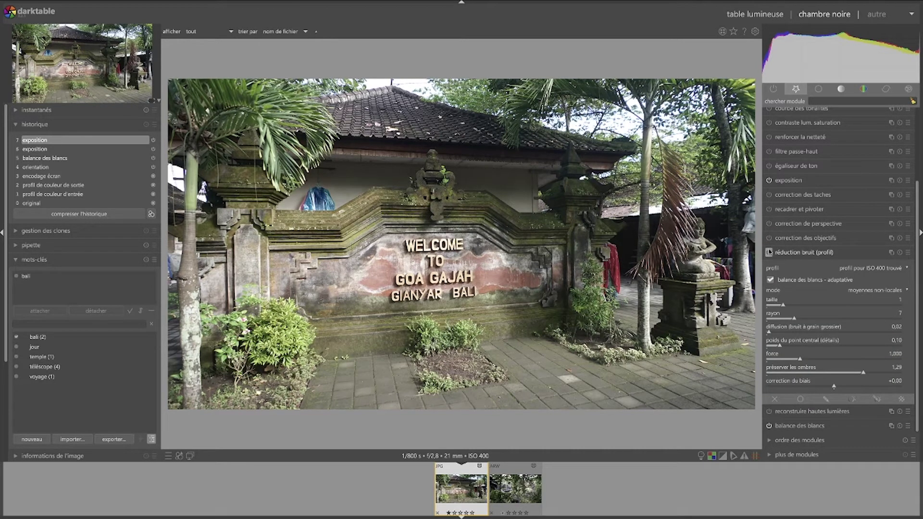
click(769, 252)
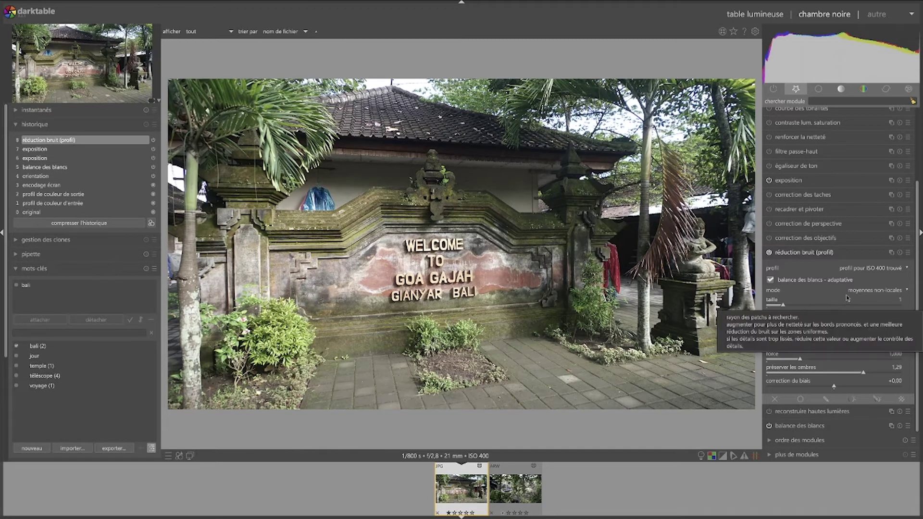
click(900, 271)
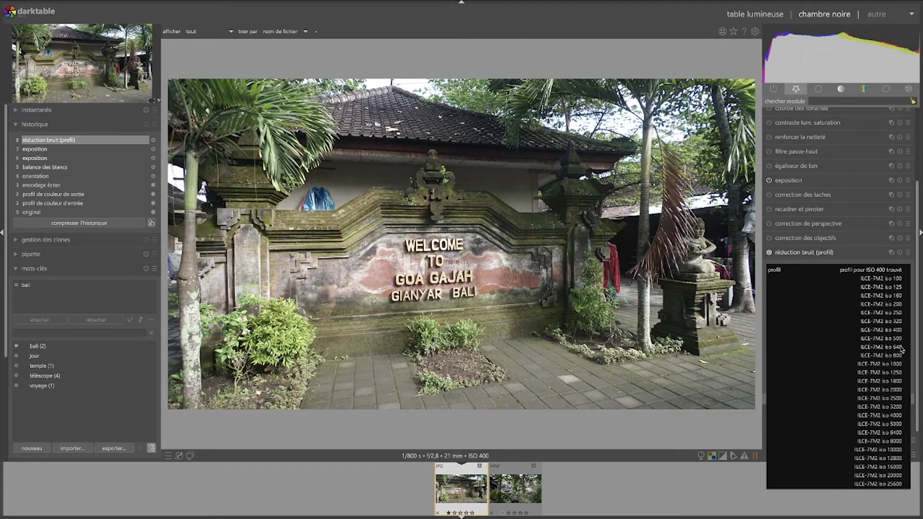
click(857, 272)
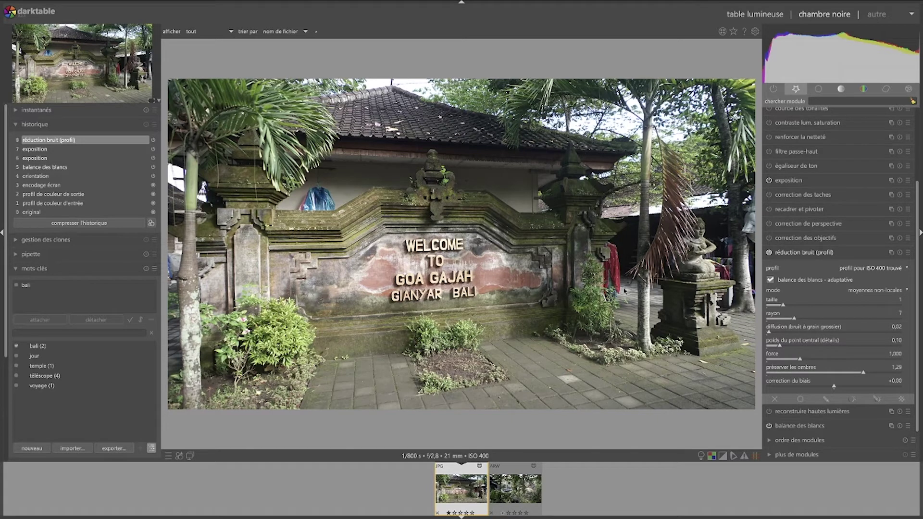
scroll(828, 318, down, 1)
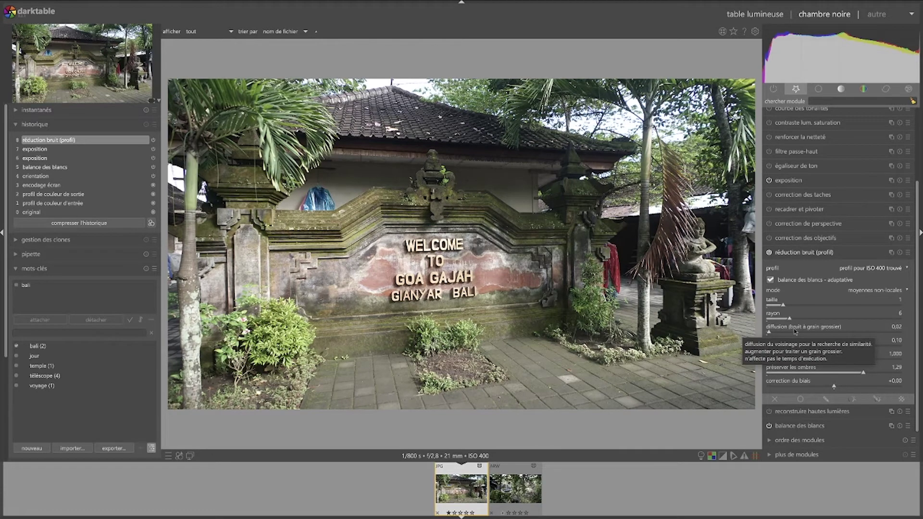
click(808, 252)
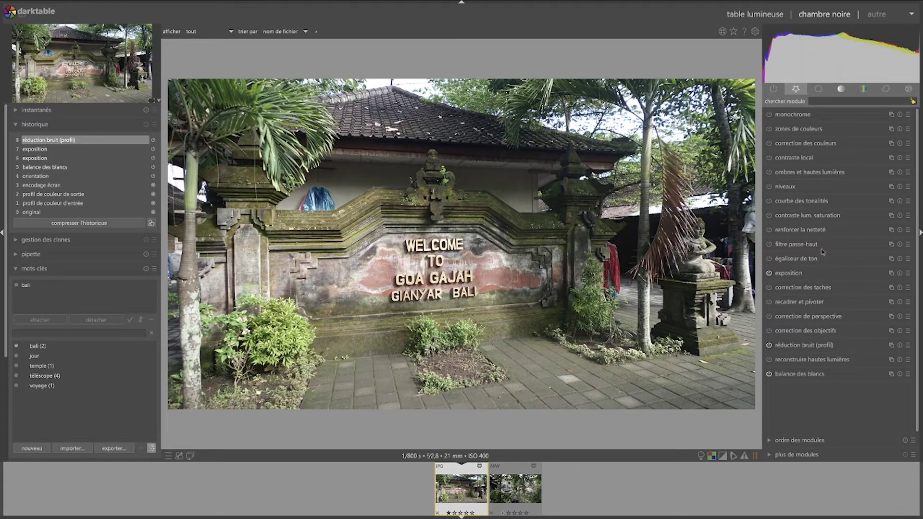
Add a circular spot correction on the paving beside the large bush with "correction des taches" and compare the image without and with it.
click(813, 287)
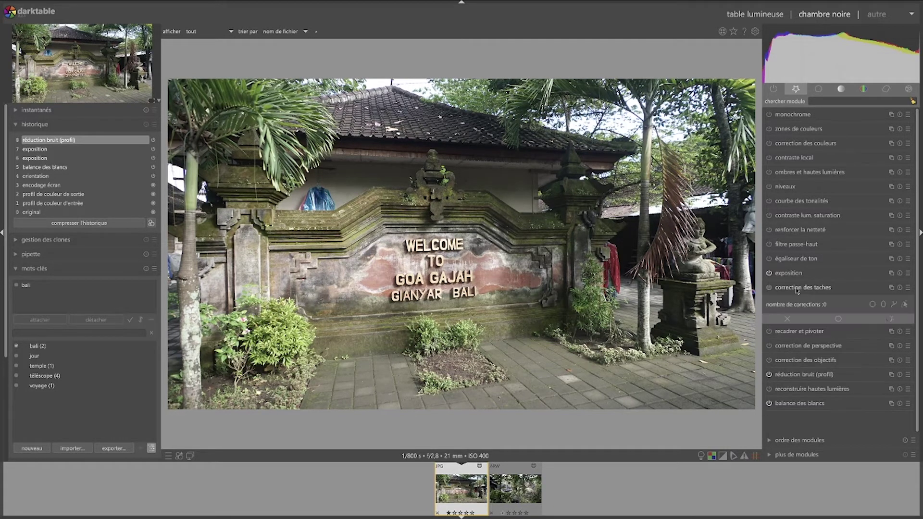
click(872, 304)
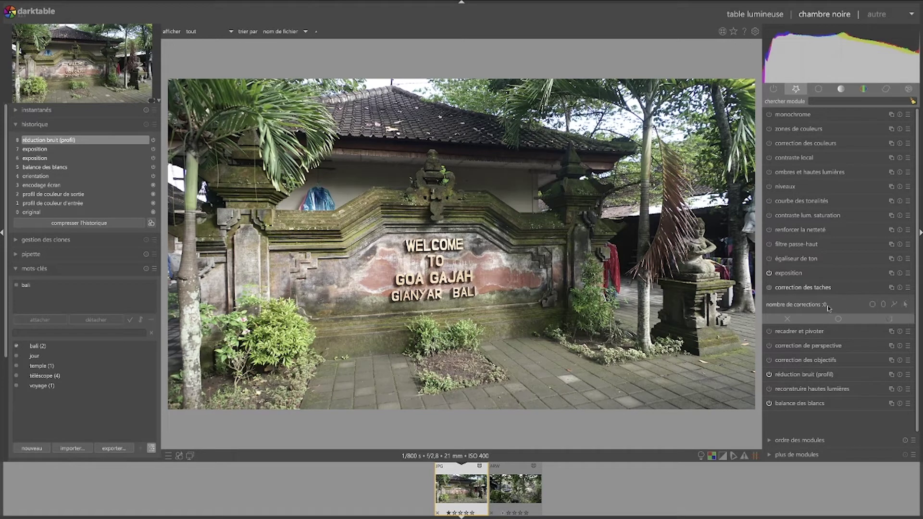
click(875, 308)
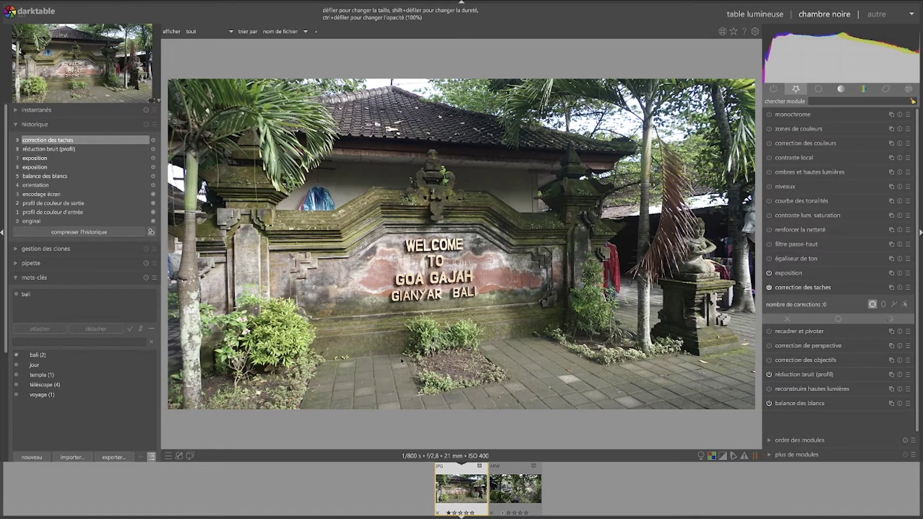
click(344, 359)
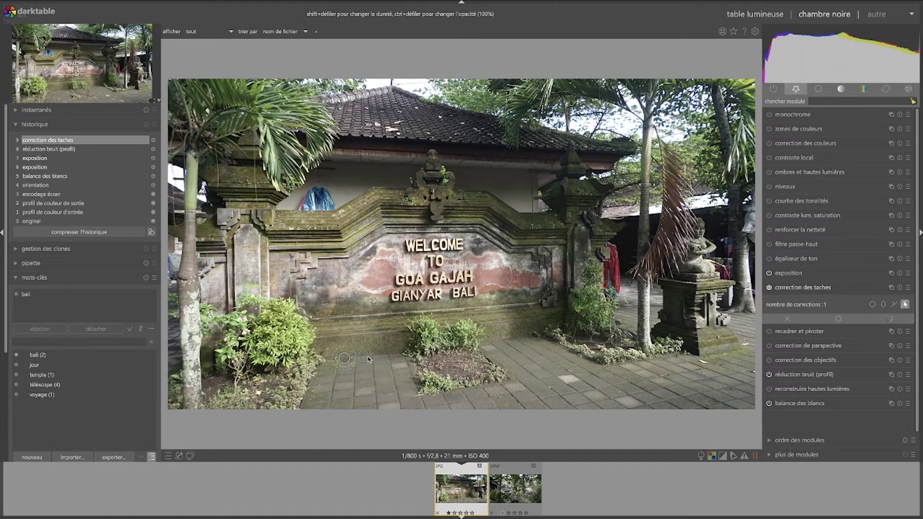
right_click(346, 359)
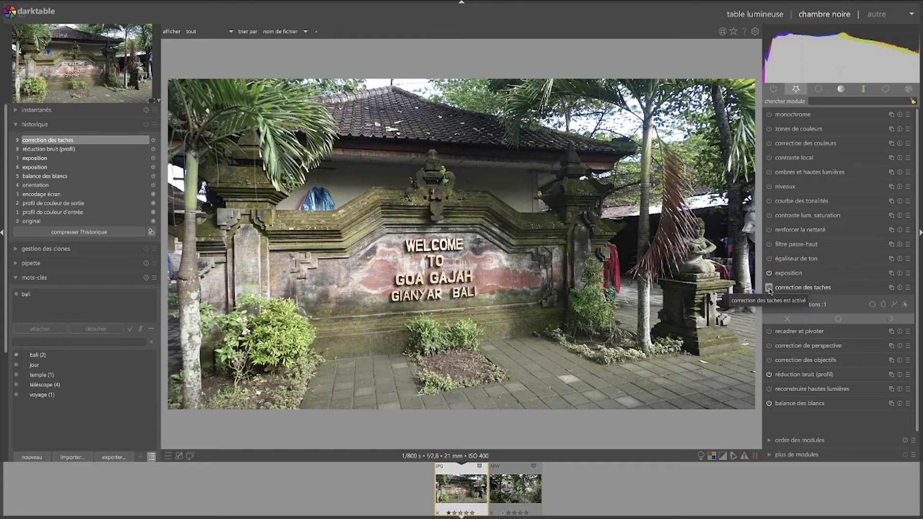
click(769, 288)
click(769, 288)
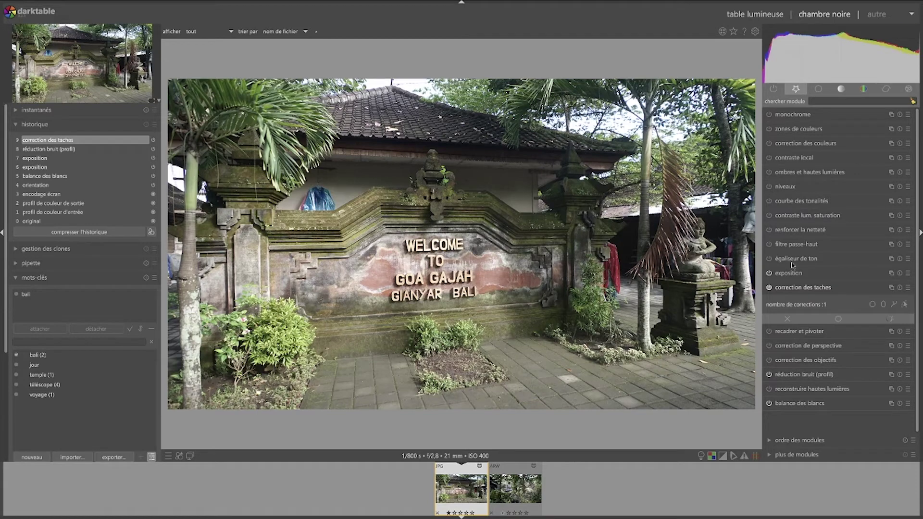
Enable "recadrer et pivoter", try rotating the image to about 6.58°, and reset the rotation to 0.00°.
click(802, 332)
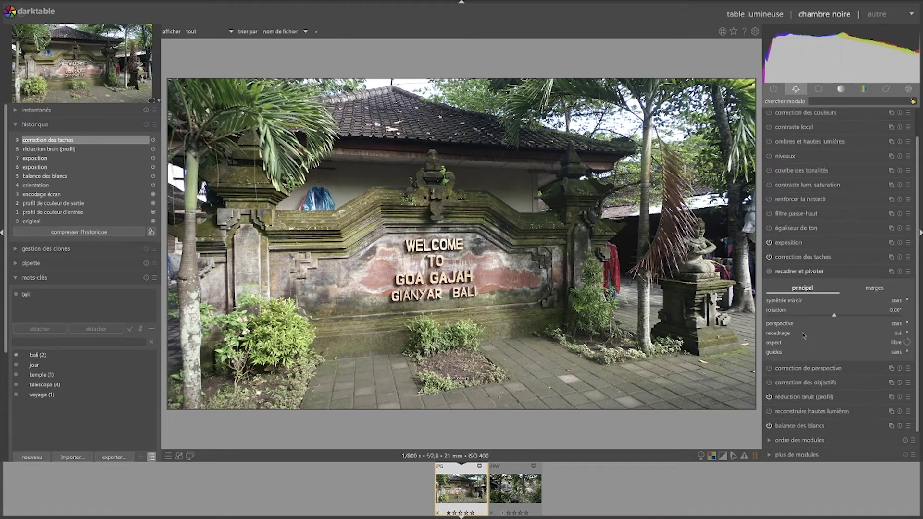
click(769, 272)
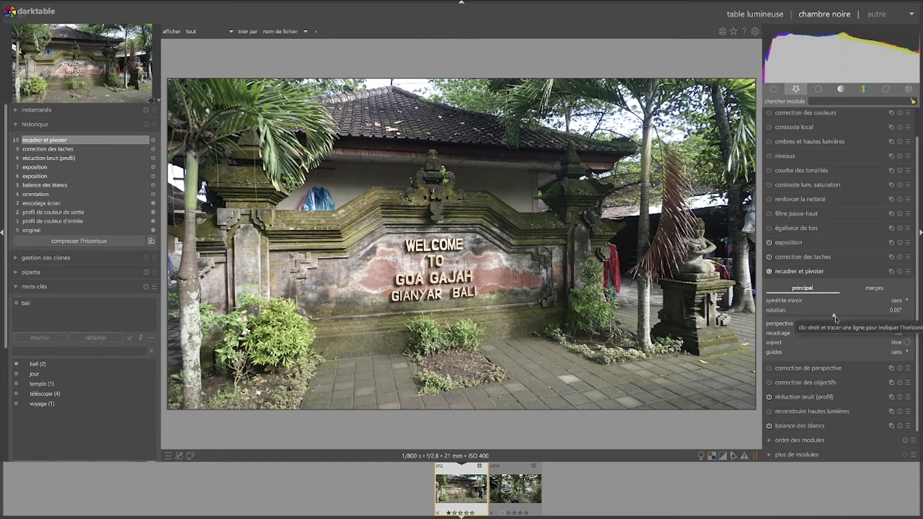
scroll(835, 319, up, 7)
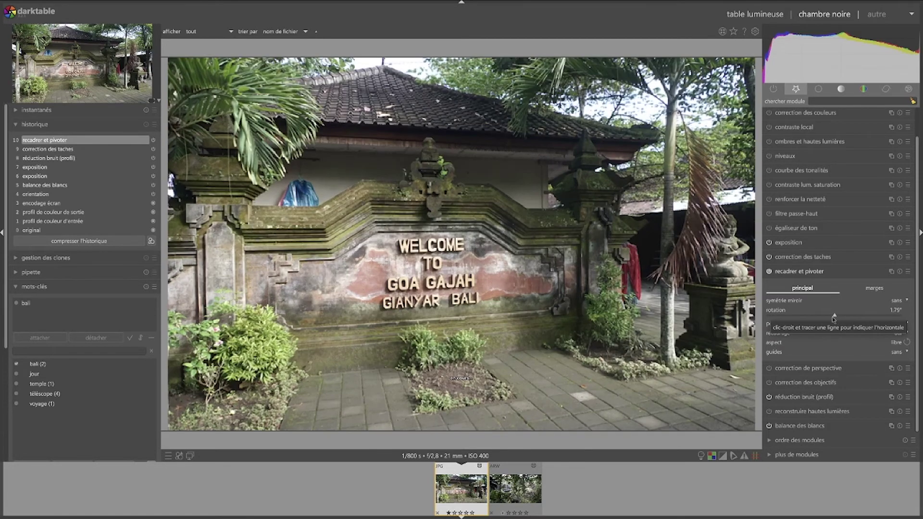
drag(835, 318, 837, 317)
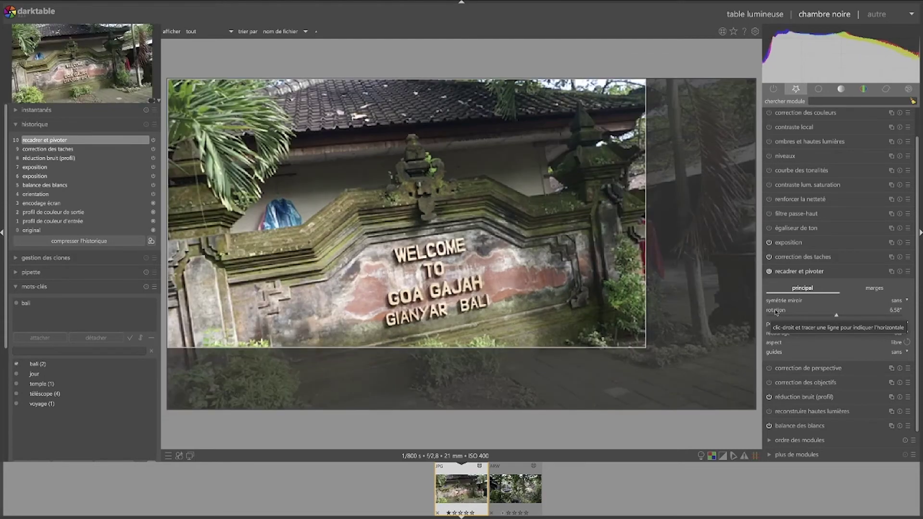
double_click(775, 311)
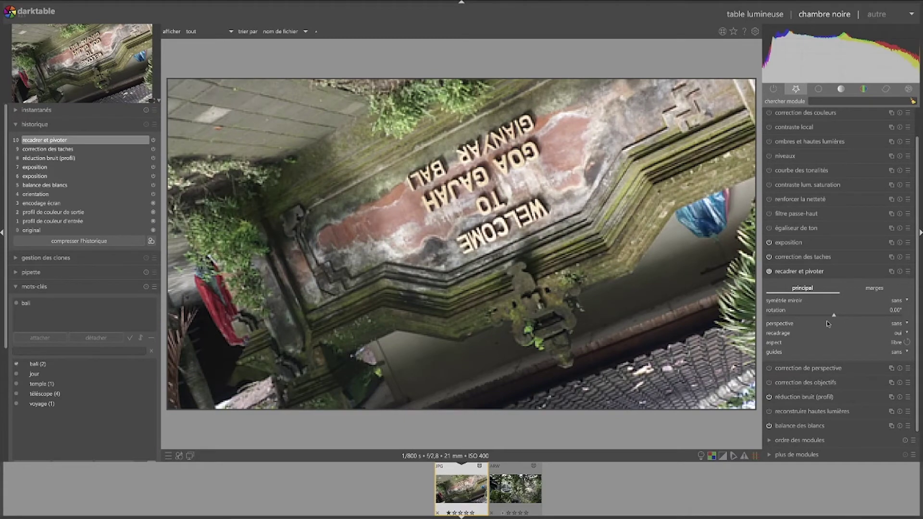
double_click(776, 312)
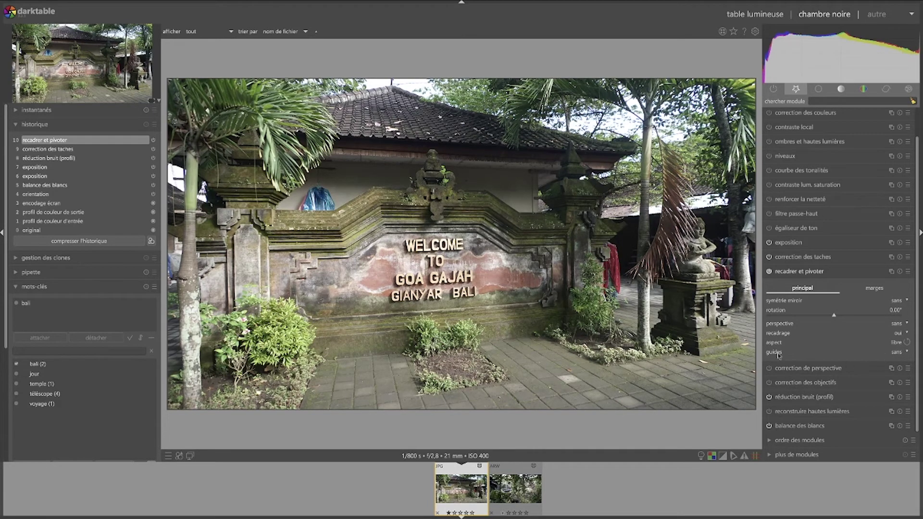
Set the crop guides to "règle des tiers" and collapse the "recadrer et pivoter" module.
click(903, 354)
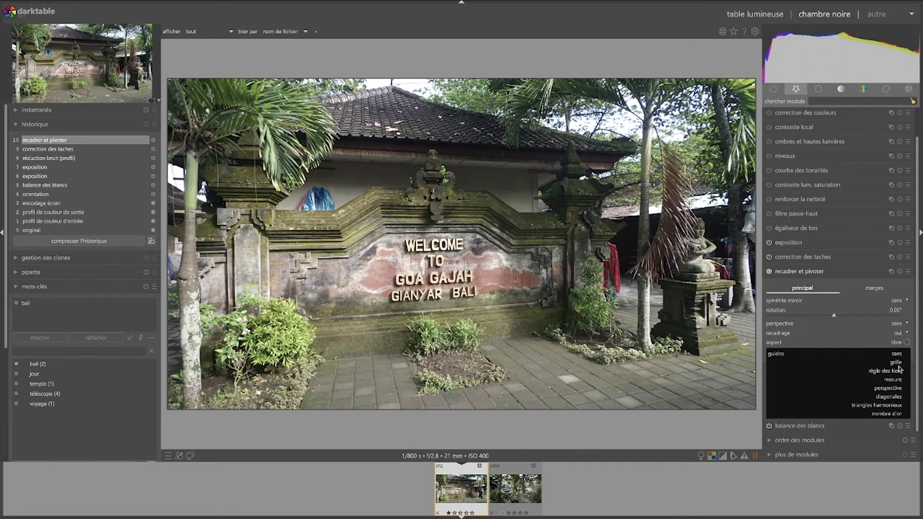
click(898, 371)
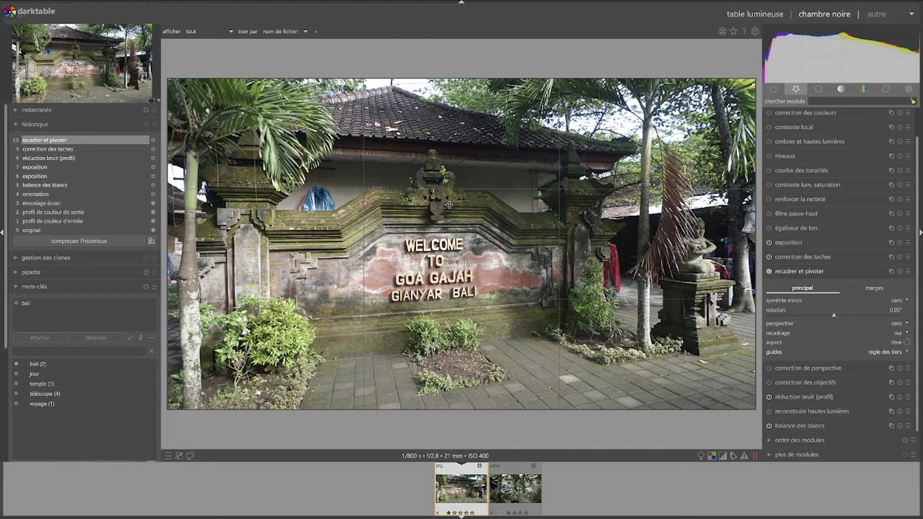
click(803, 272)
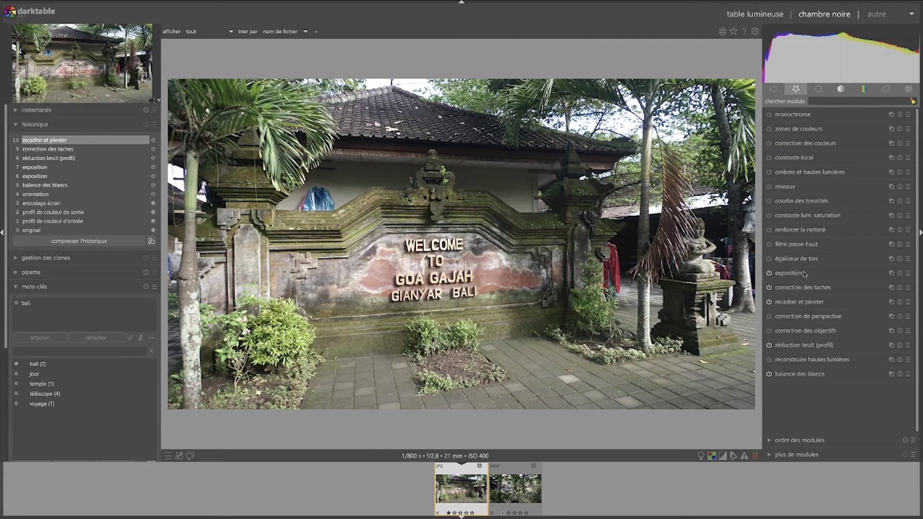
In "correction de perspective", try a "cisaillement" of about -0.055 and reset it to 0.000, leaving the module enabled.
click(806, 317)
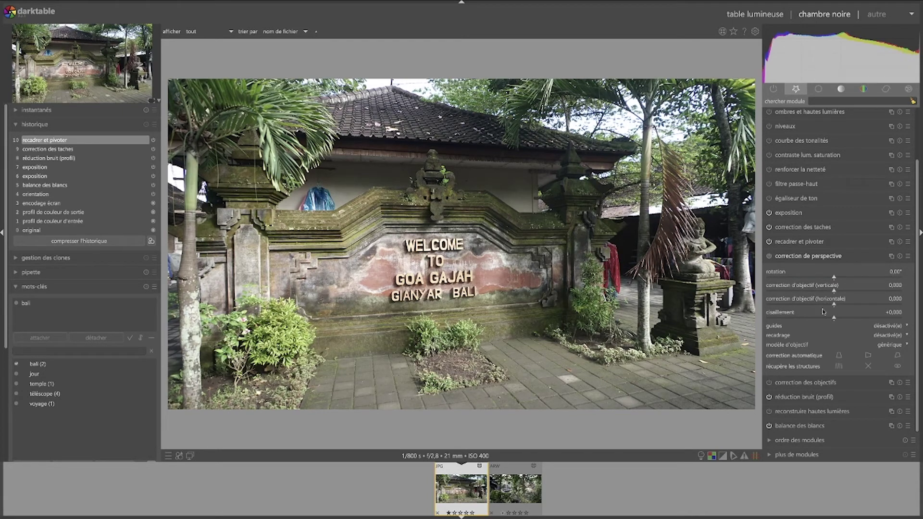
drag(835, 321, 776, 316)
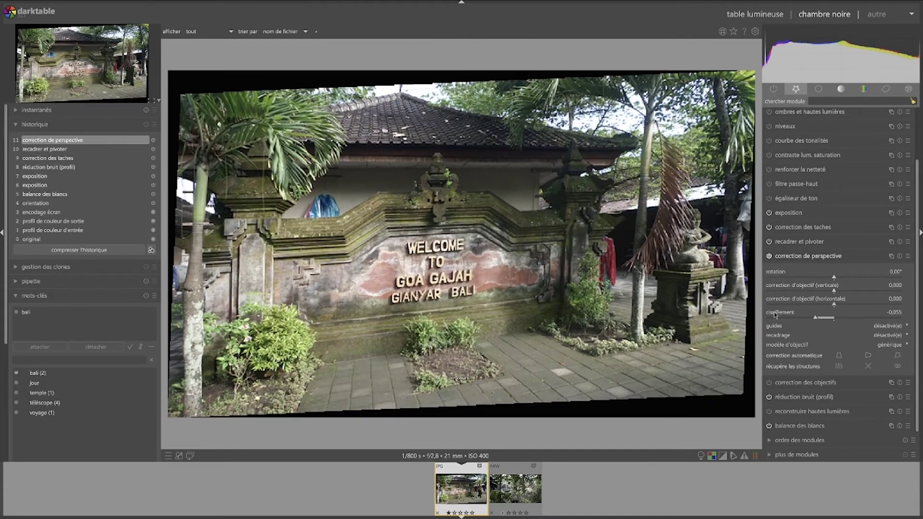
double_click(776, 316)
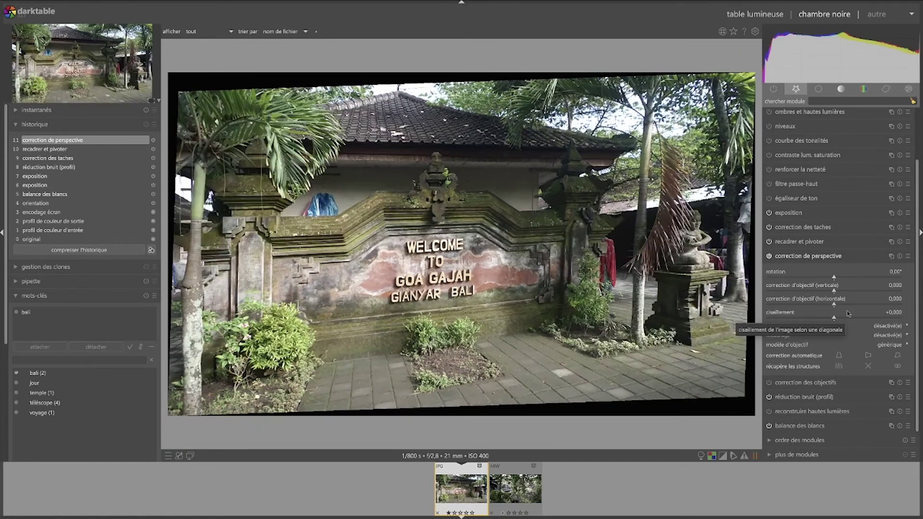
click(769, 256)
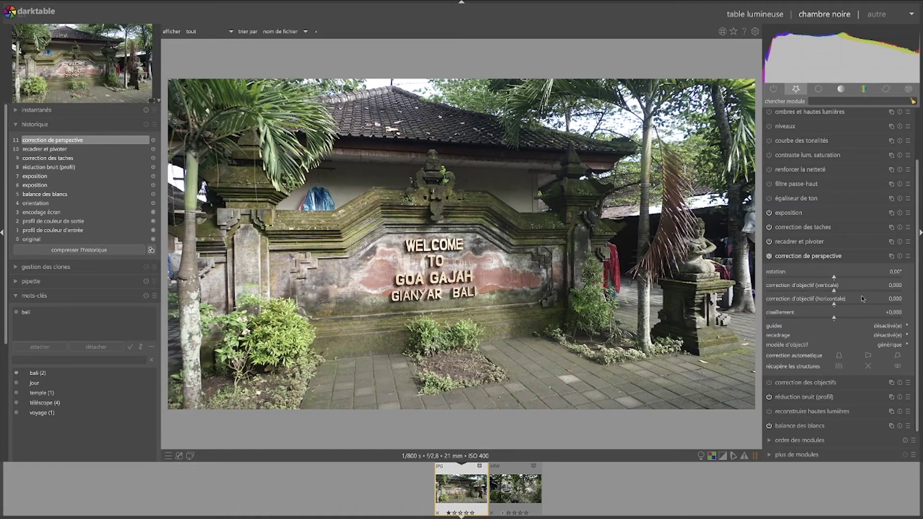
Enable "correction des objectifs" with the listed Sony Alpha 7 II camera and FE 28mm F2 lens, and collapse the module.
click(827, 384)
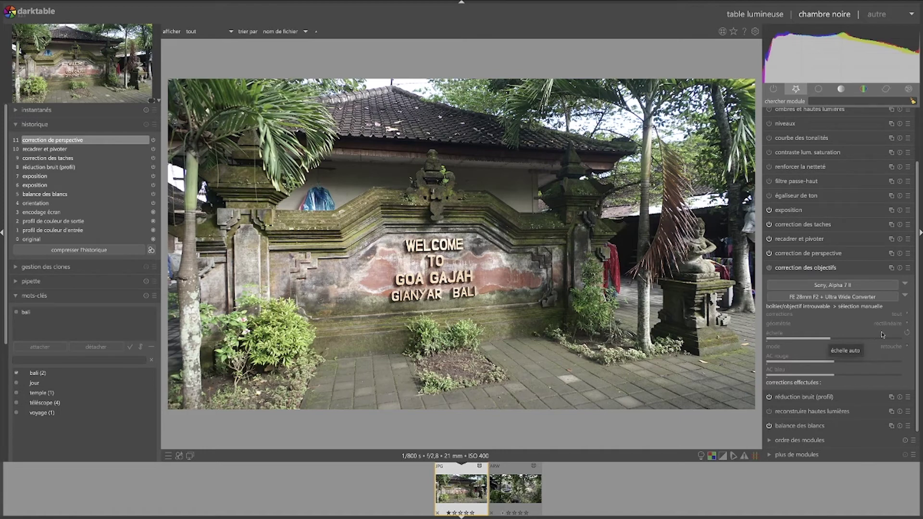
click(770, 268)
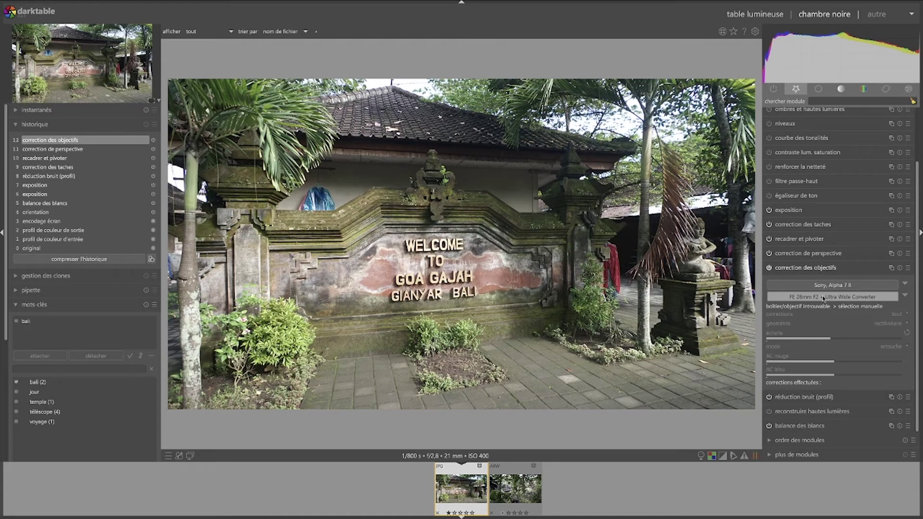
click(803, 274)
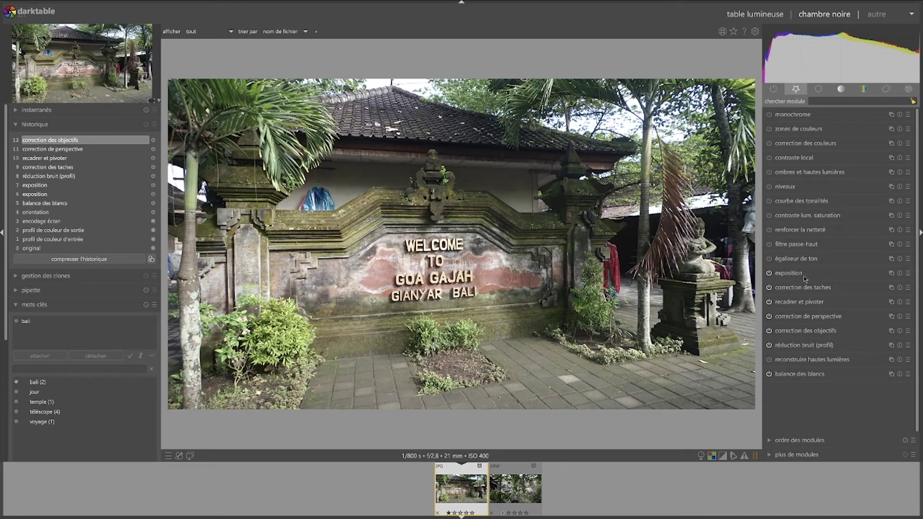
In "ombres et hautes lumières", try weaker shadow values, and set "ombres" to about +50.17 and "hautes lumières" to about -44.19.
click(846, 171)
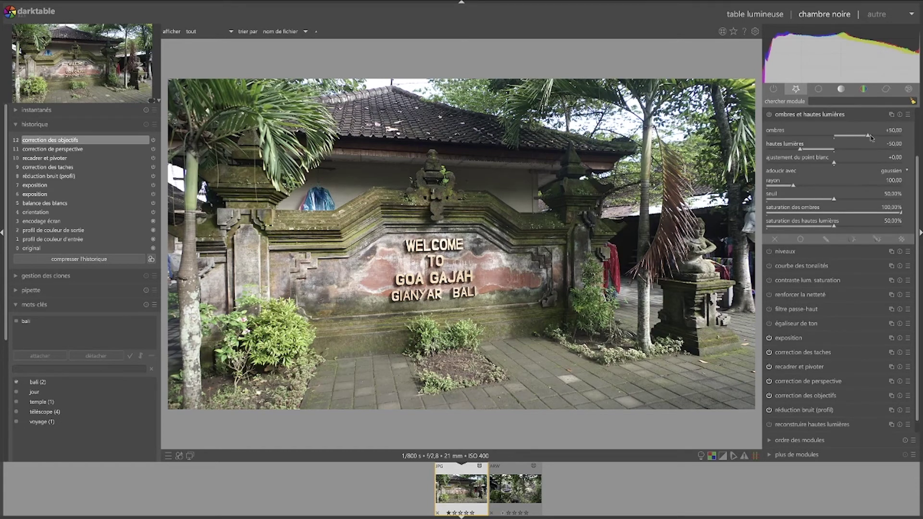
drag(872, 138, 854, 138)
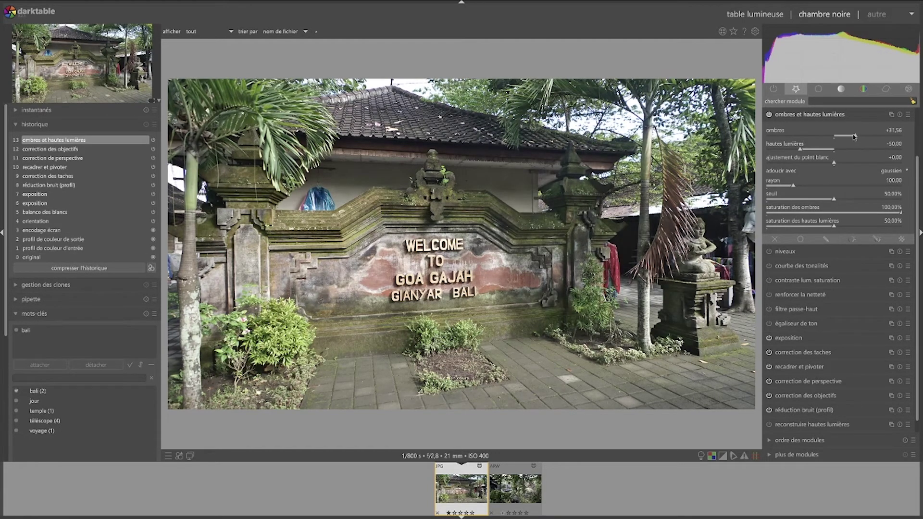
scroll(855, 137, down, 4)
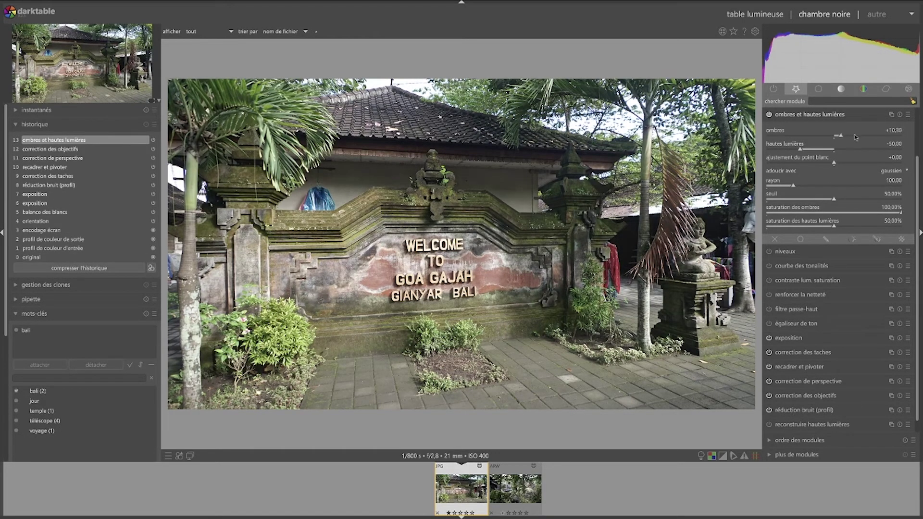
click(868, 137)
click(805, 149)
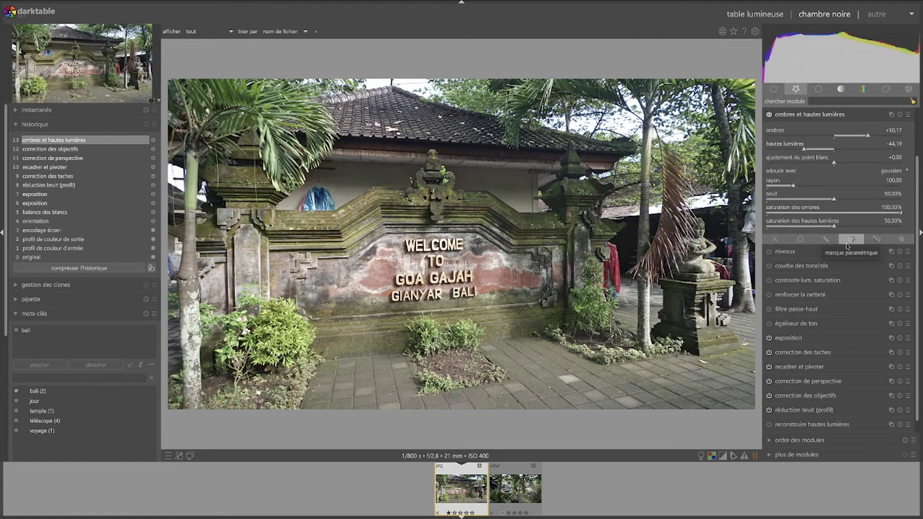
Enable "reconstruire hautes lumières" with the method "tronquer les hautes lumières".
click(907, 378)
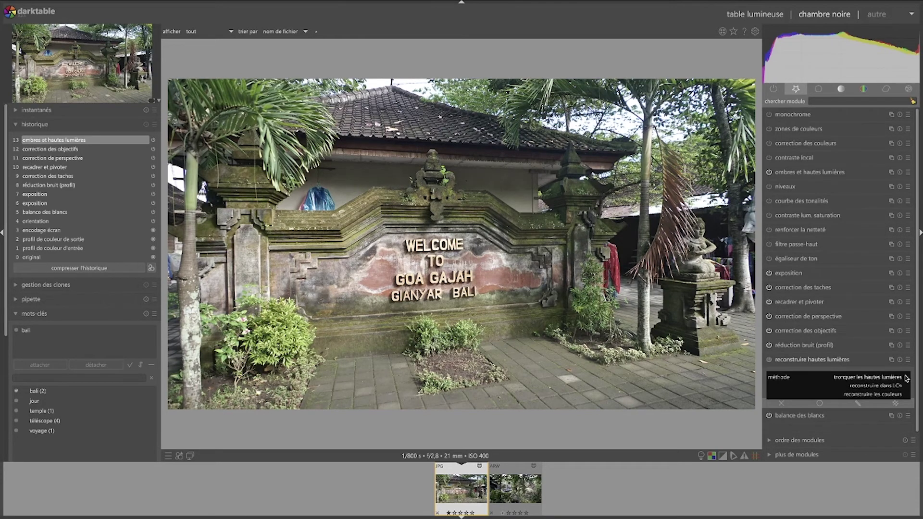
click(907, 378)
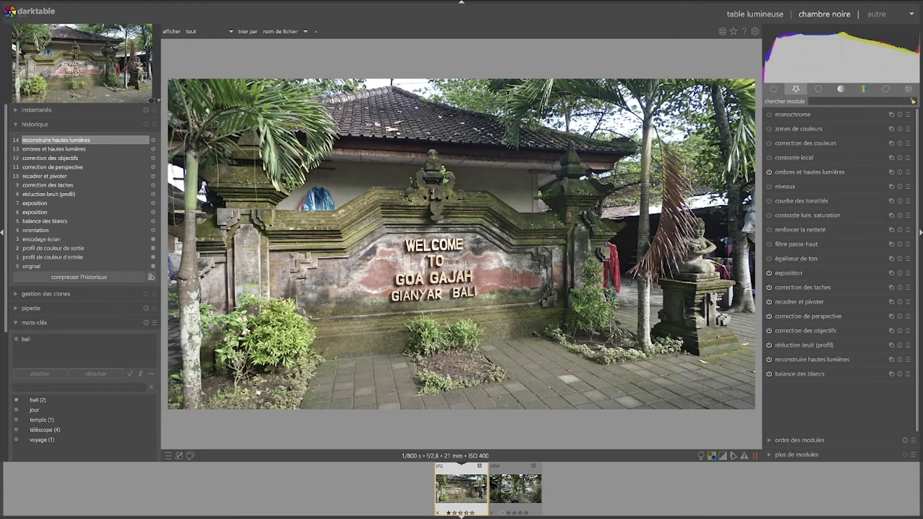
In "contraste lum. saturation", set the contrast to about +0.32, the luminosity to +0.18 and the saturation to +0.40.
click(816, 218)
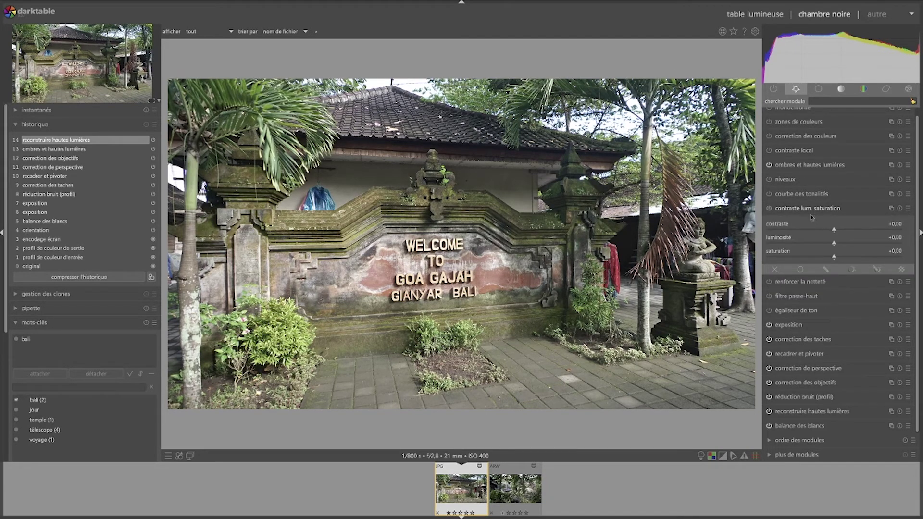
scroll(846, 234, up, 4)
drag(848, 234, 856, 233)
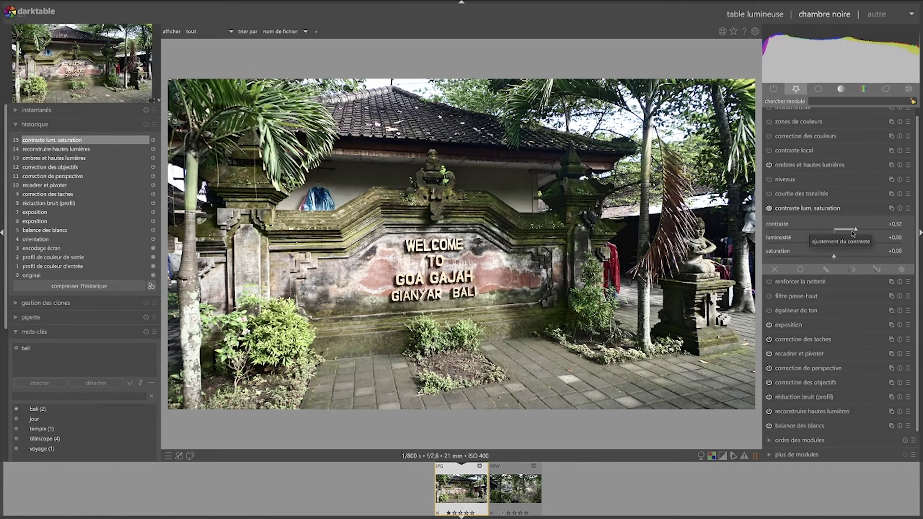
mouse_move(831, 245)
mouse_down()
mouse_move(815, 245)
mouse_move(846, 244)
mouse_up()
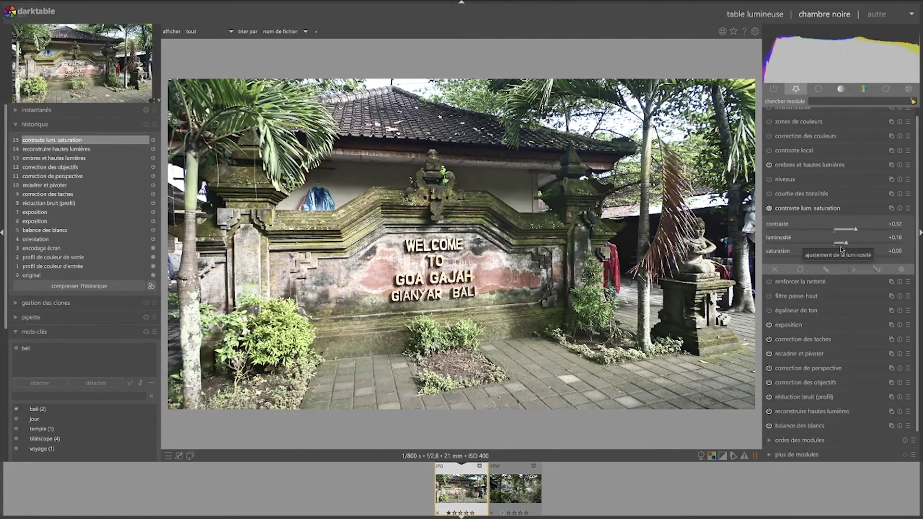
click(835, 259)
drag(819, 258, 861, 259)
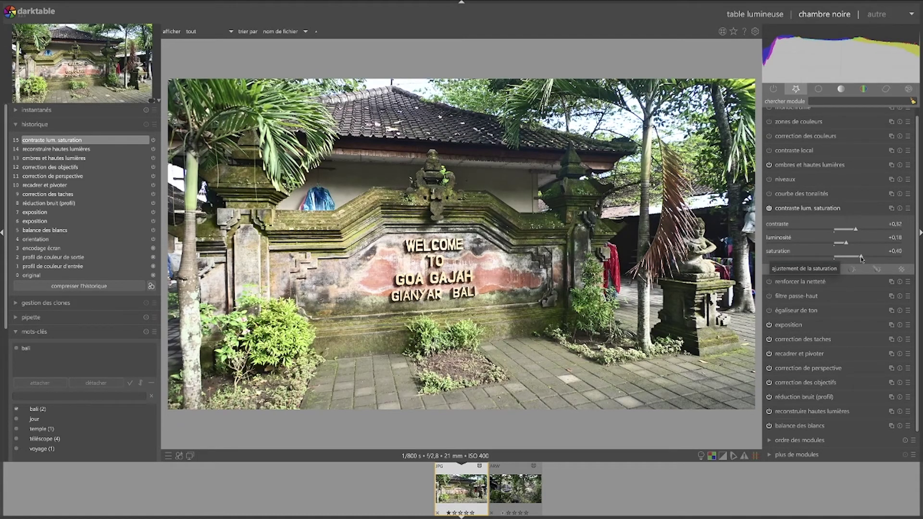
Compare the image without and with "contraste lum. saturation", leave it enabled, and collapse the module.
click(769, 209)
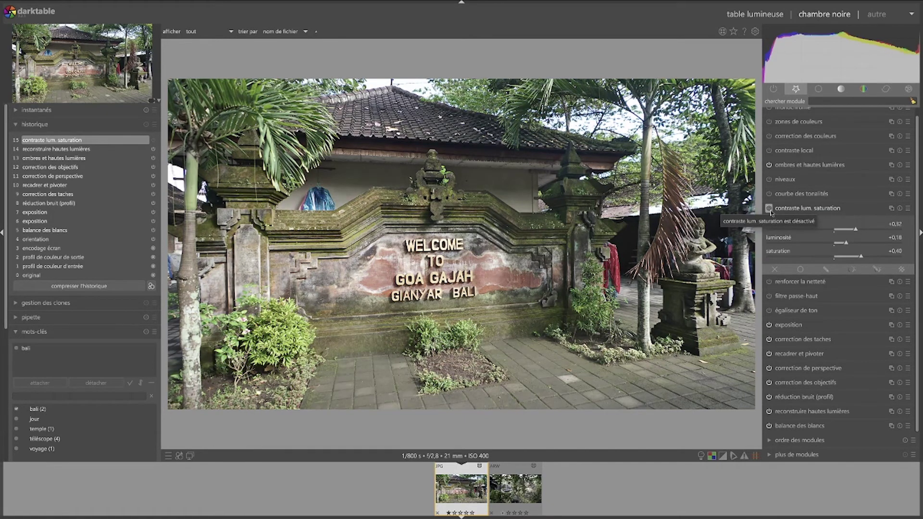
click(769, 209)
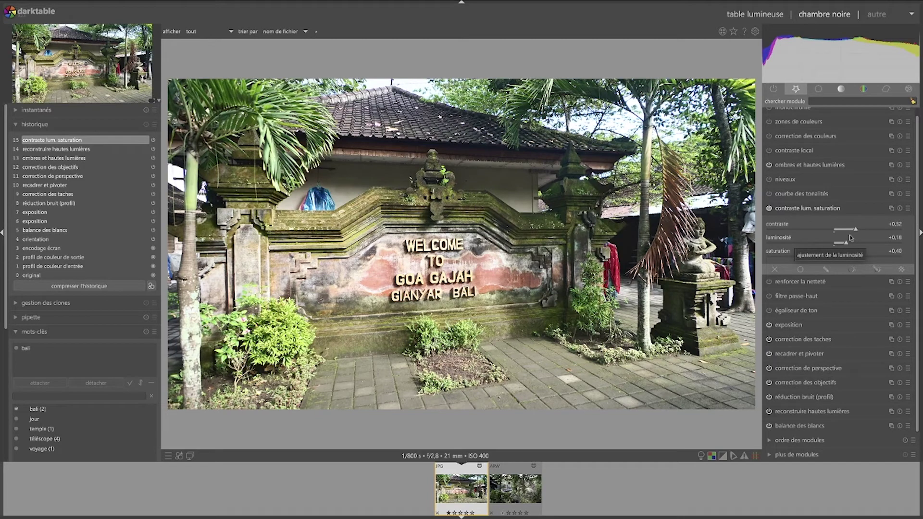
click(801, 210)
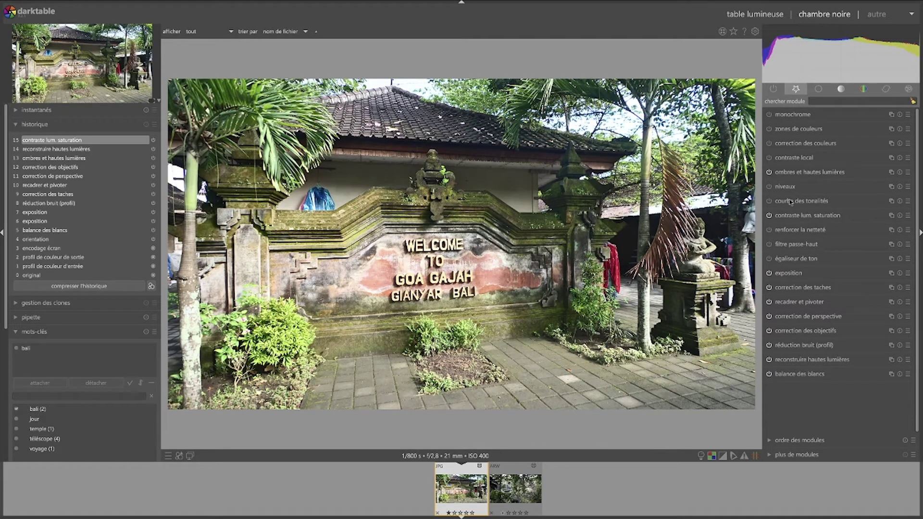
In "courbe des tonalités", add three points to the curve and shape an S-curve with brighter highlights and darker shadows.
click(791, 201)
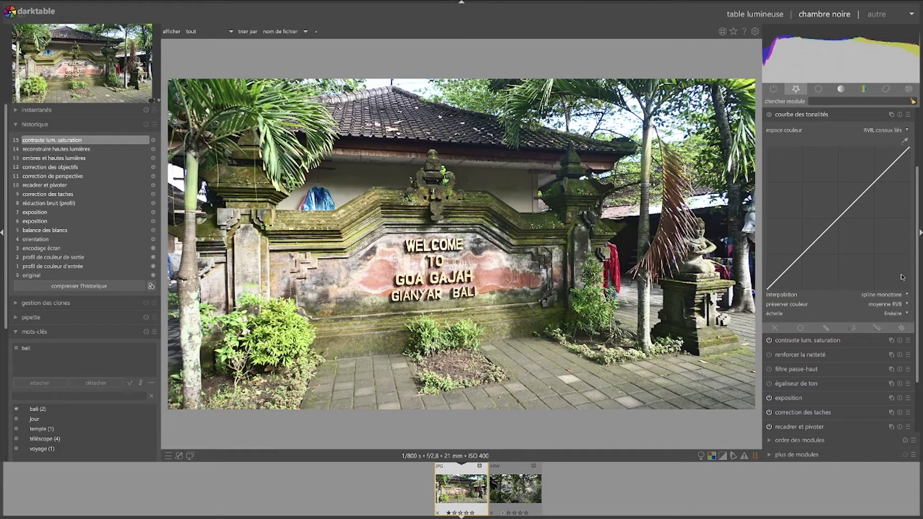
click(838, 222)
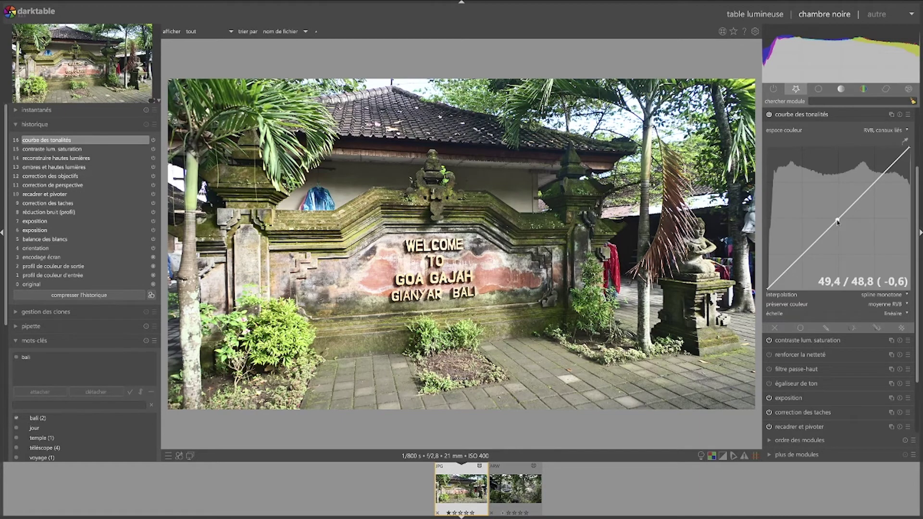
click(875, 180)
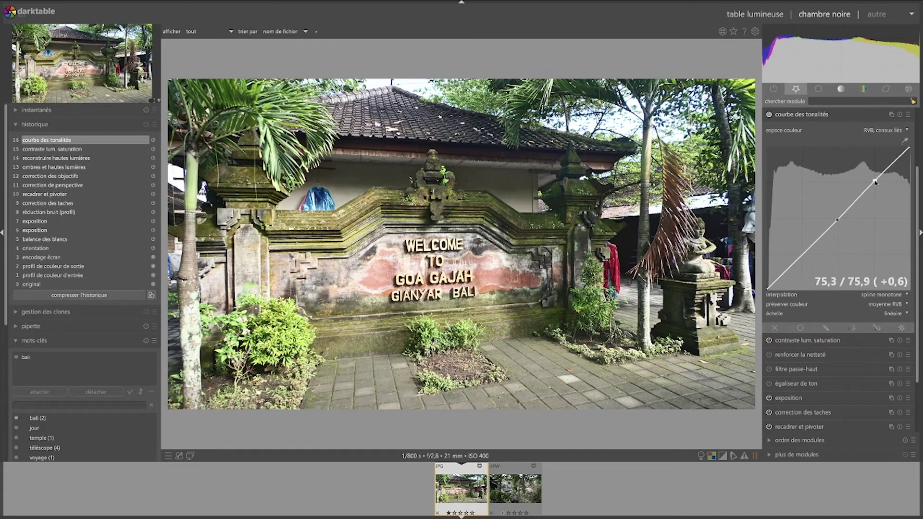
click(795, 263)
drag(875, 181, 872, 170)
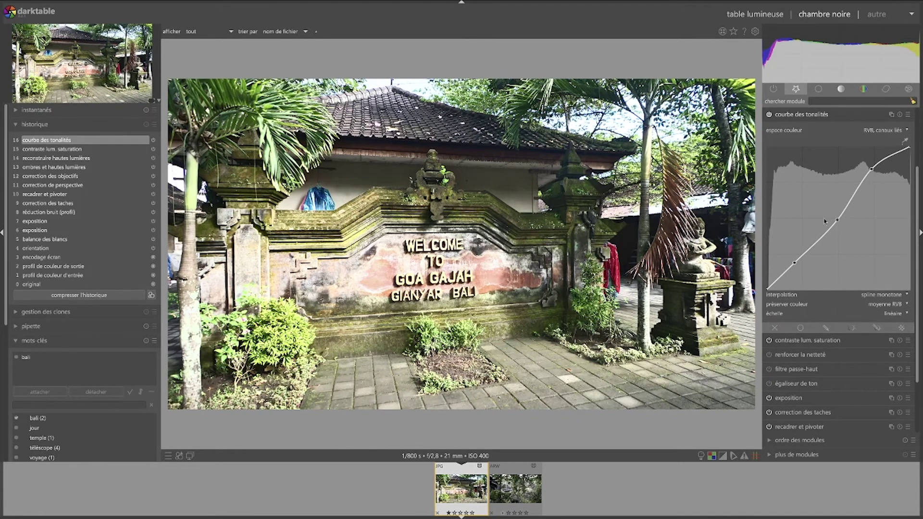
drag(795, 263, 806, 271)
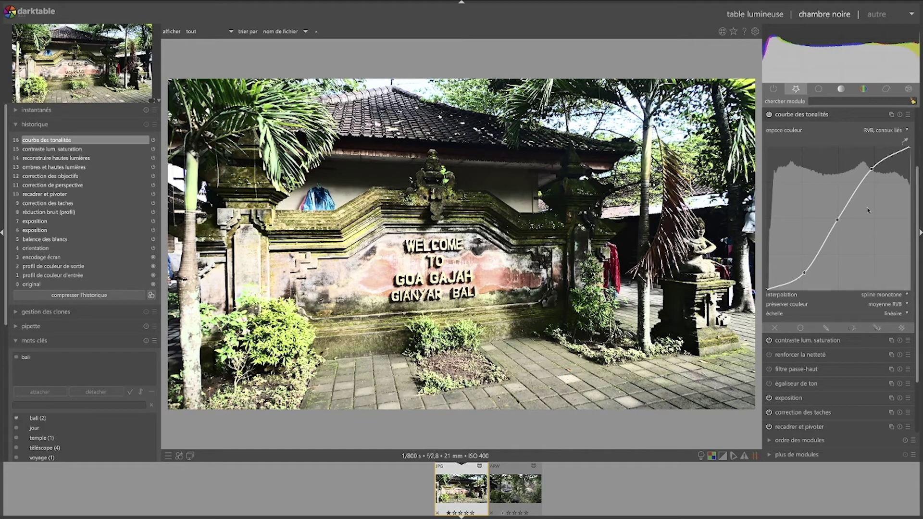
Examine the "interpolation", "préserver couleur" and "échelle" options of "courbe des tonalités", and collapse the module.
click(888, 297)
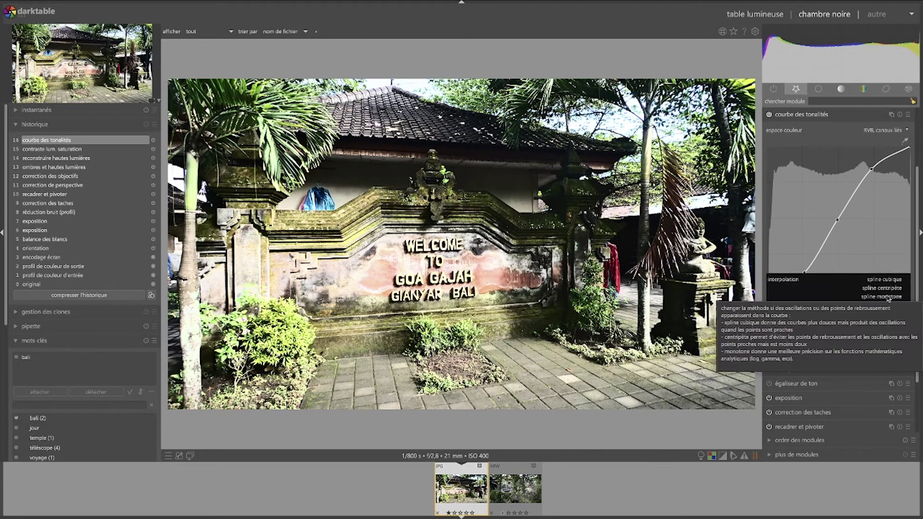
click(847, 309)
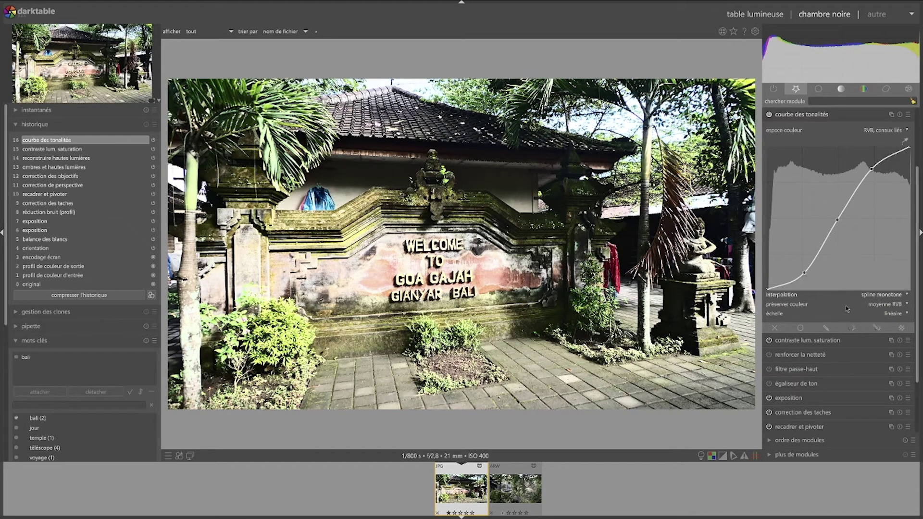
click(897, 306)
click(898, 308)
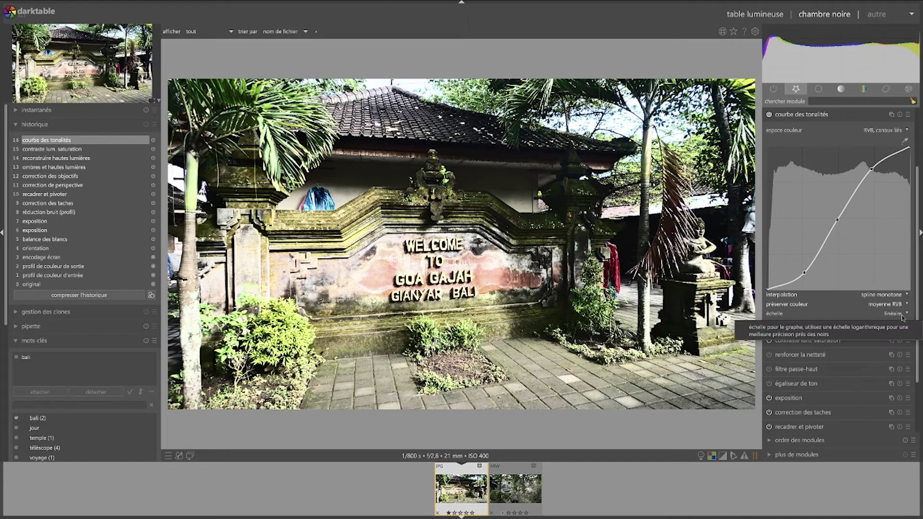
click(903, 315)
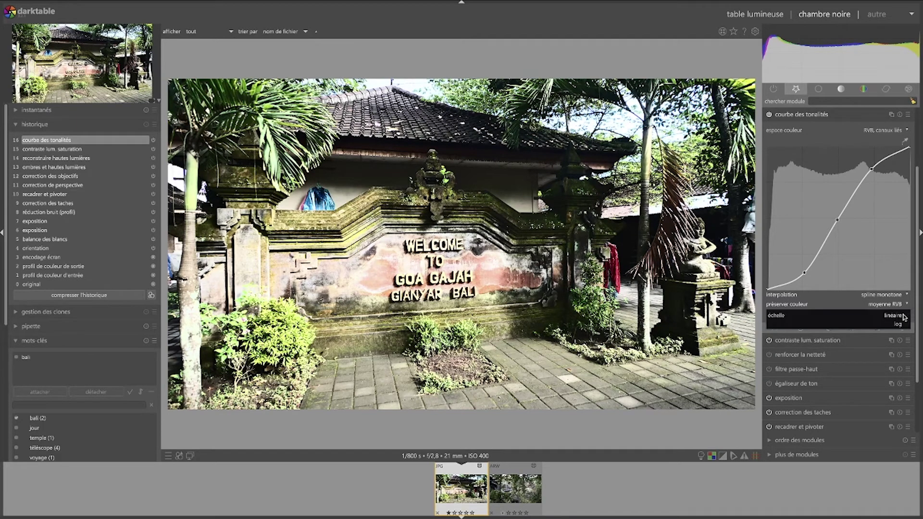
click(903, 315)
scroll(899, 320, down, 1)
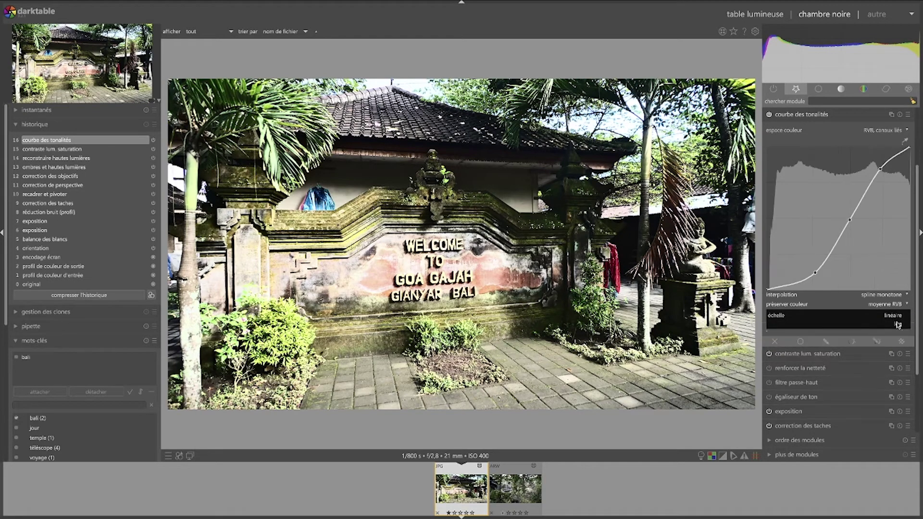
click(795, 115)
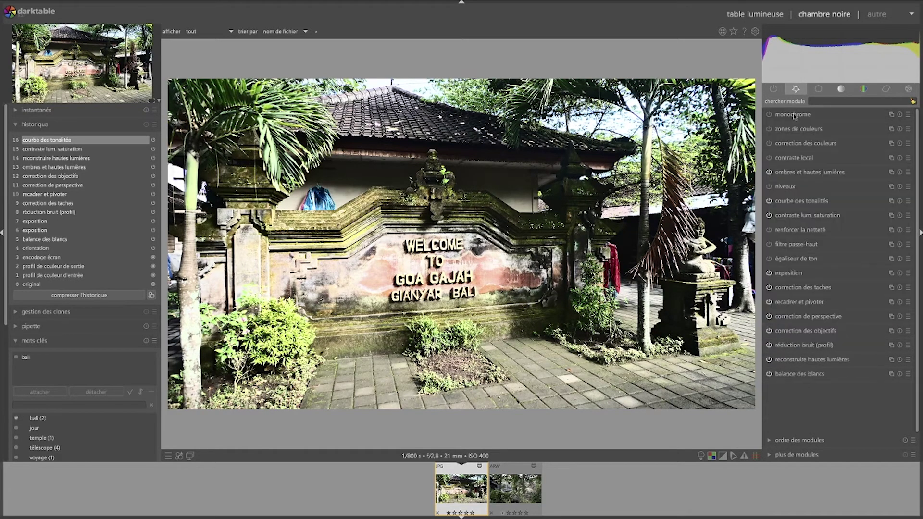
In "niveaux", try other black and white points, reset the levels, and shift the grey point slightly toward the shadows.
click(791, 191)
mouse_move(768, 220)
mouse_down()
mouse_move(784, 222)
mouse_move(771, 221)
mouse_up()
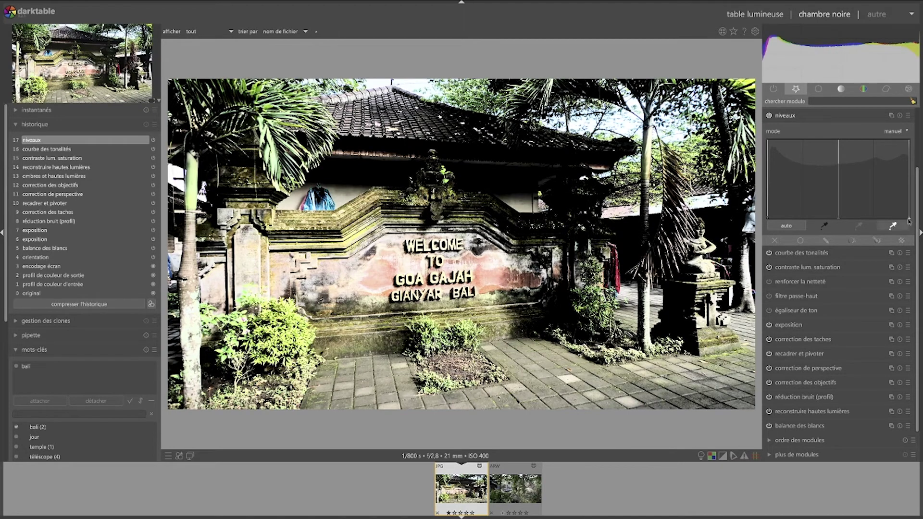
click(885, 221)
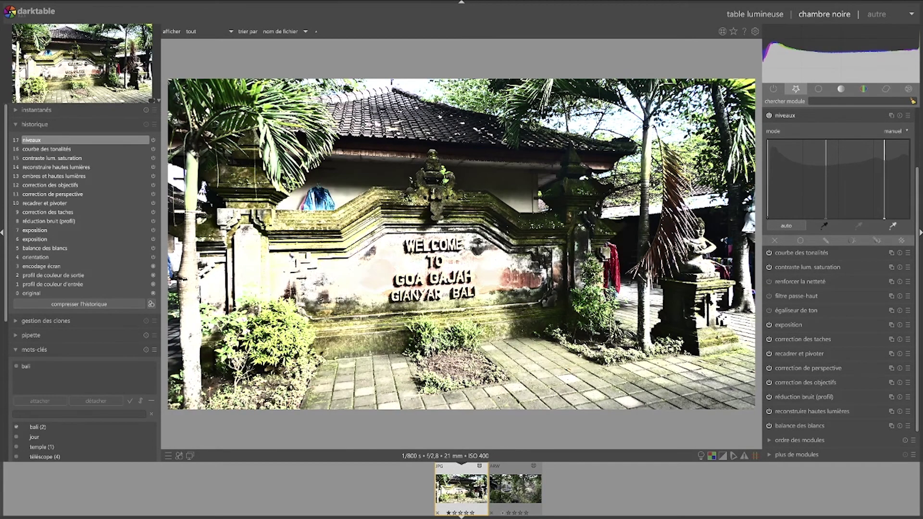
double_click(883, 219)
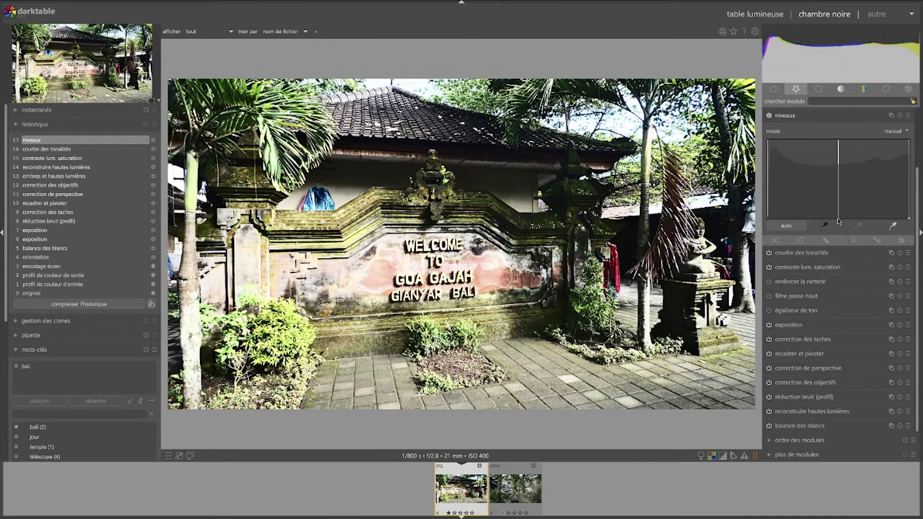
drag(839, 221, 820, 221)
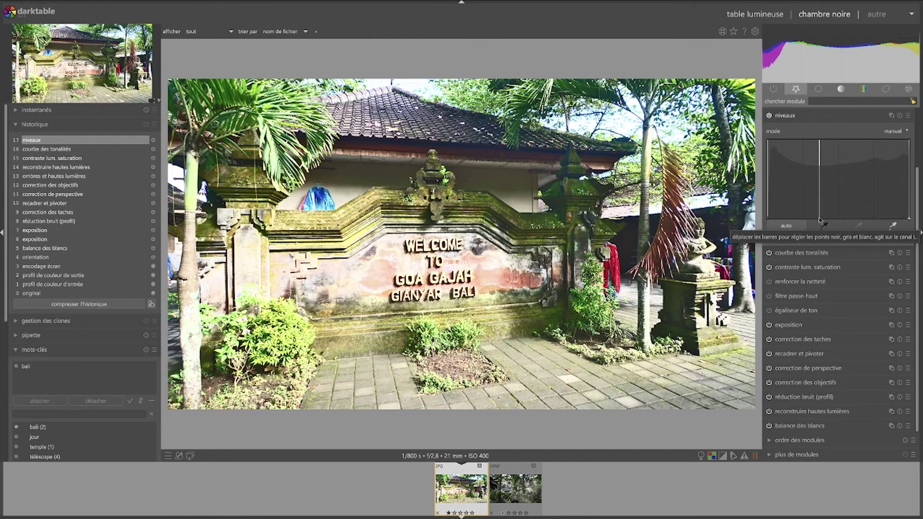
mouse_move(821, 220)
mouse_down()
mouse_move(862, 221)
mouse_move(834, 221)
mouse_up()
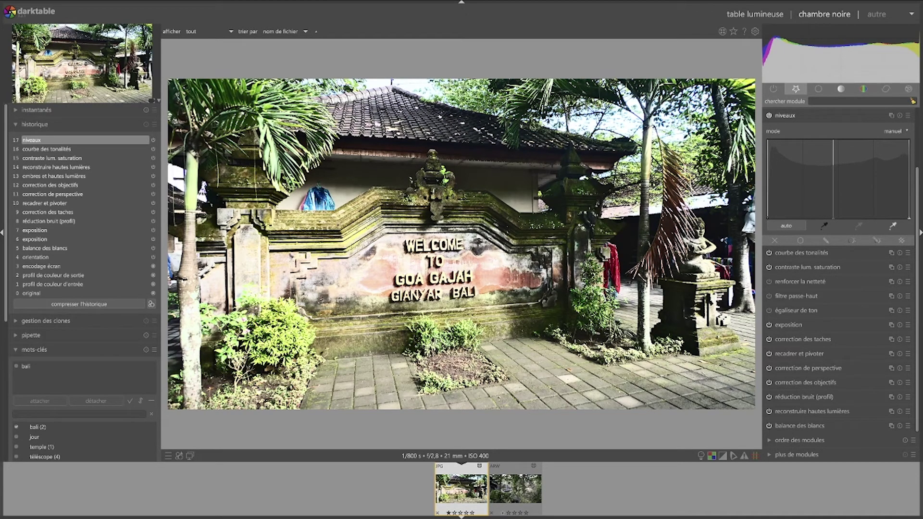
click(788, 115)
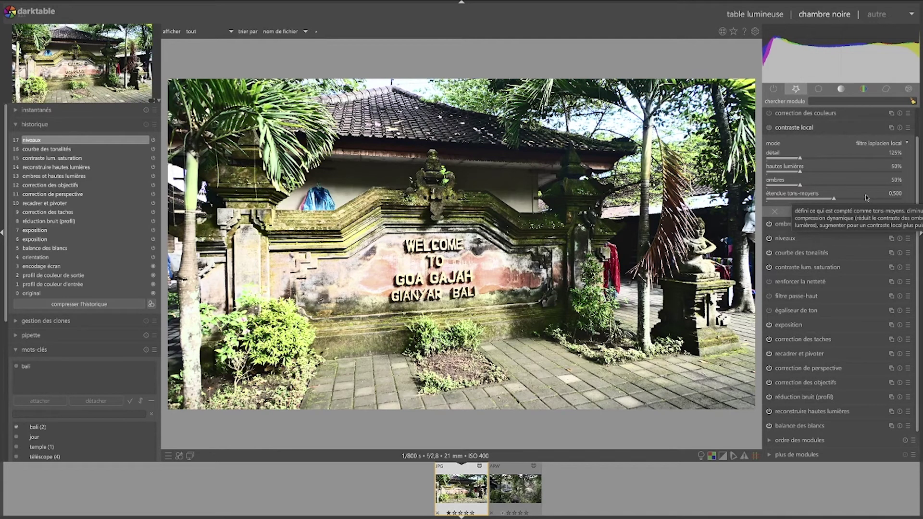
In "contraste local", set "détail" to 189%, "hautes lumières" to 92%, "ombres" to 82% and "étendue tons-moyens" to 0.612.
click(806, 158)
click(818, 159)
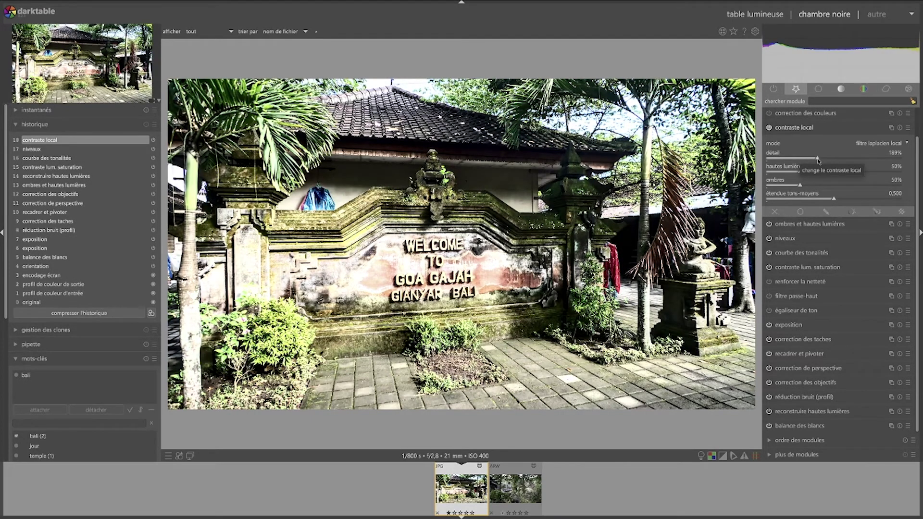
click(802, 173)
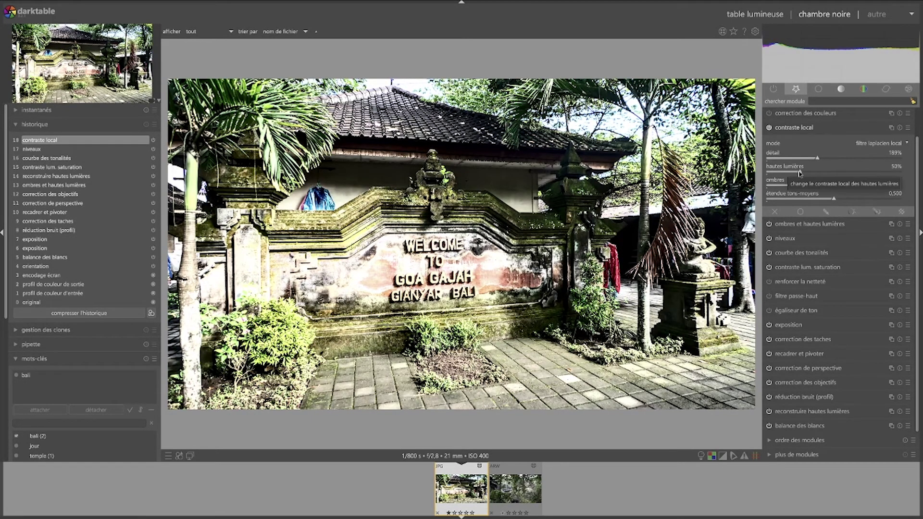
click(828, 172)
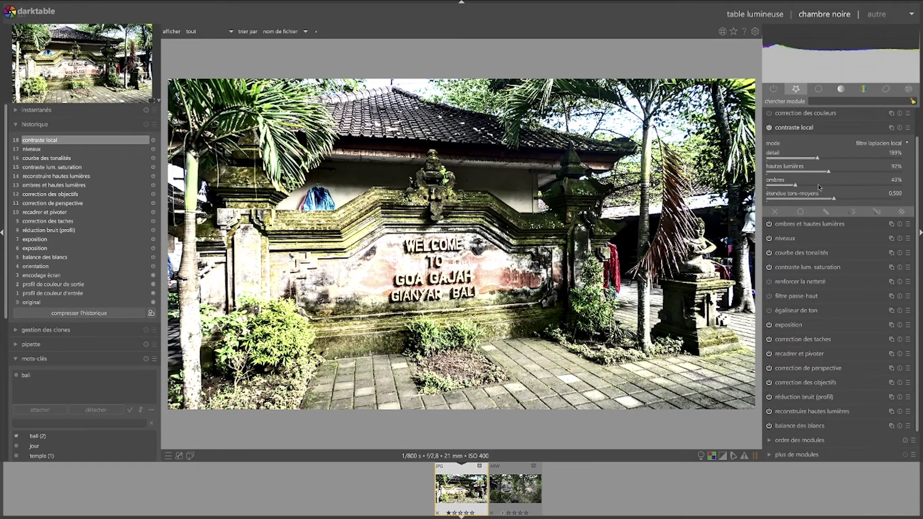
click(821, 186)
click(823, 186)
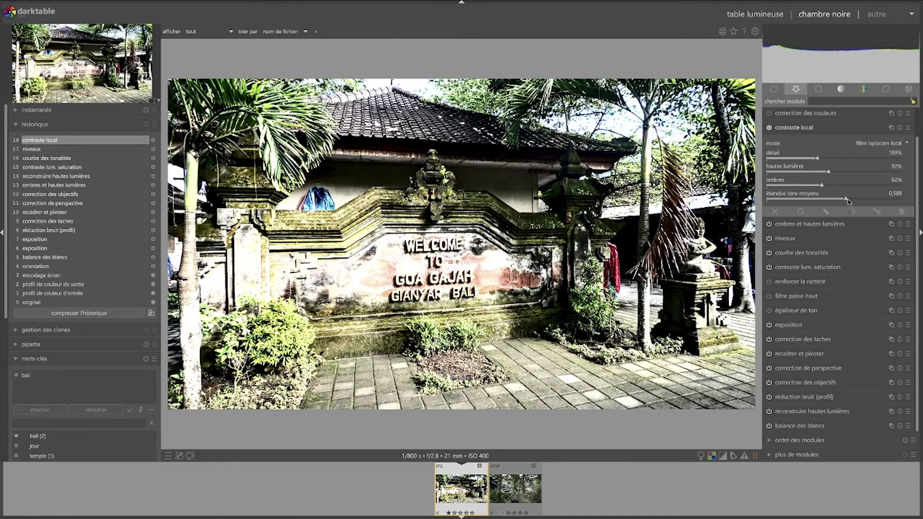
click(850, 199)
scroll(814, 197, down, 1)
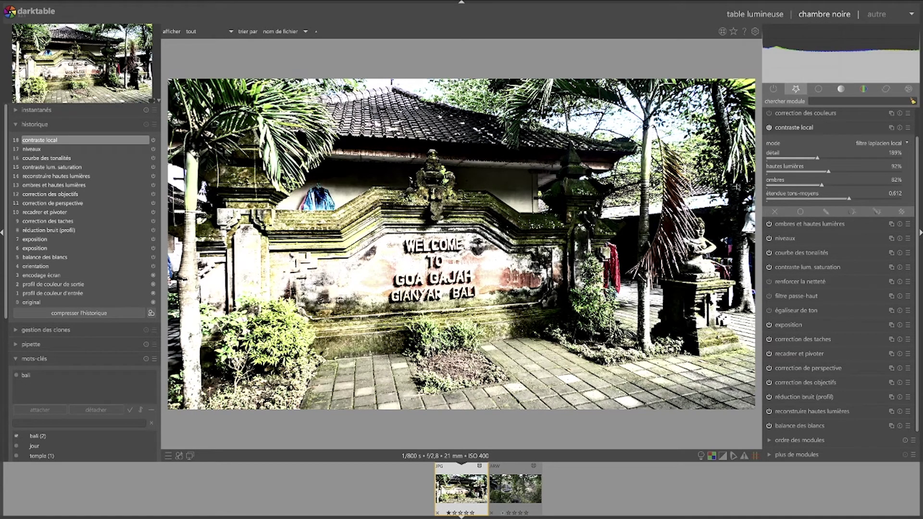
Examine the "simple", "avancé" and "masque" settings of "égaliseur de ton" without editing them, and collapse the module.
click(807, 315)
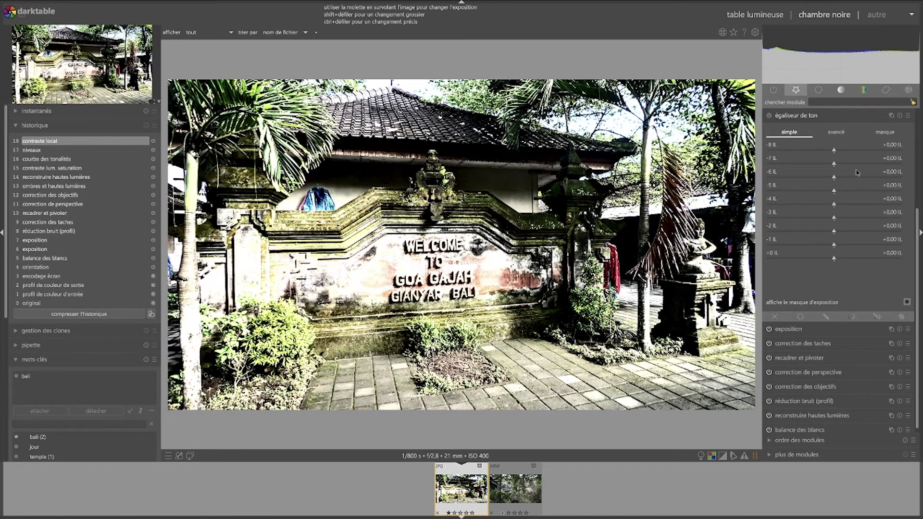
click(832, 132)
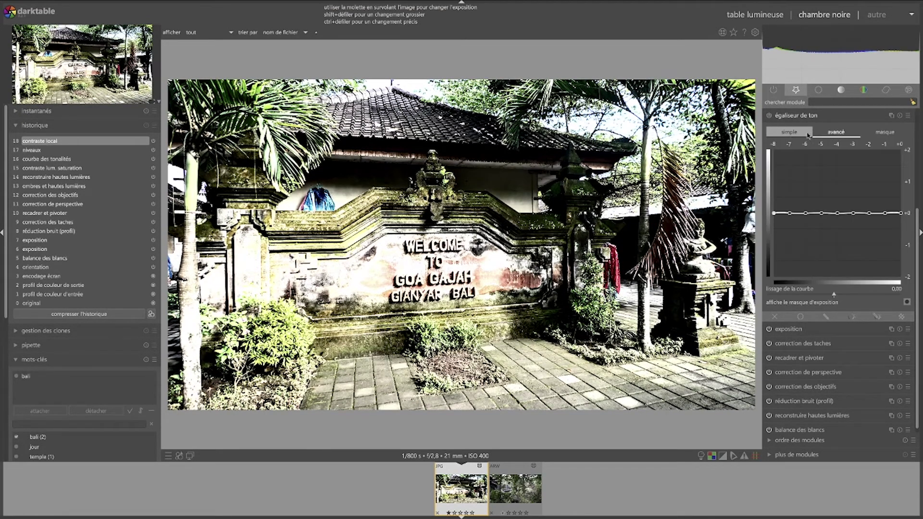
click(787, 134)
click(836, 133)
click(885, 133)
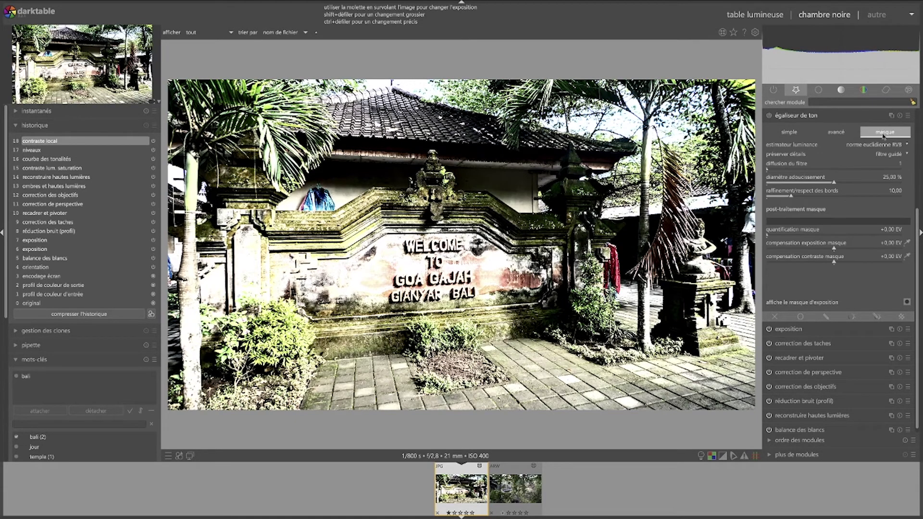
click(847, 135)
click(799, 134)
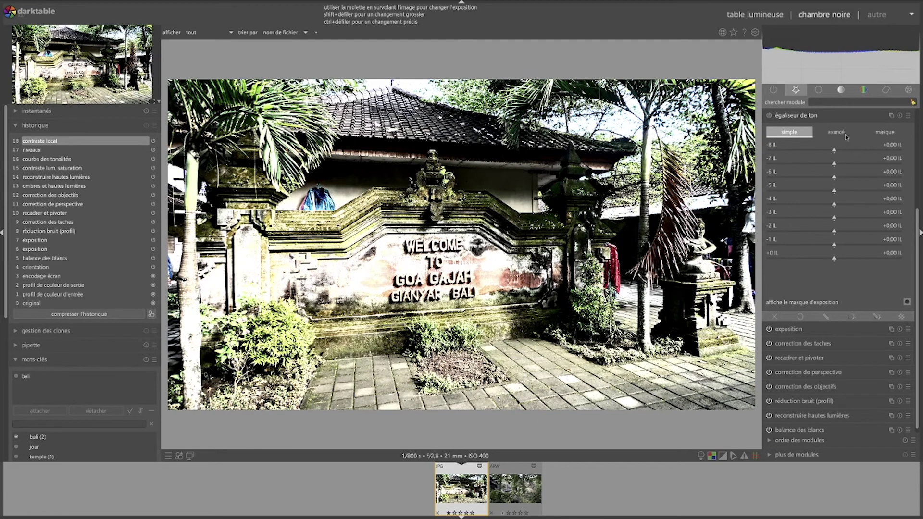
click(841, 119)
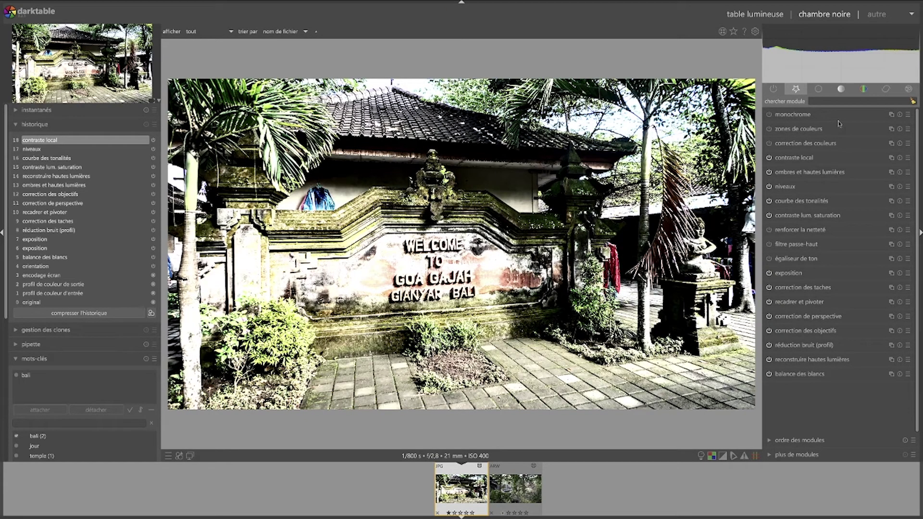
In "correction des couleurs", tint the highlights orange and the shadows blue, and set the saturation to +0.77.
click(842, 143)
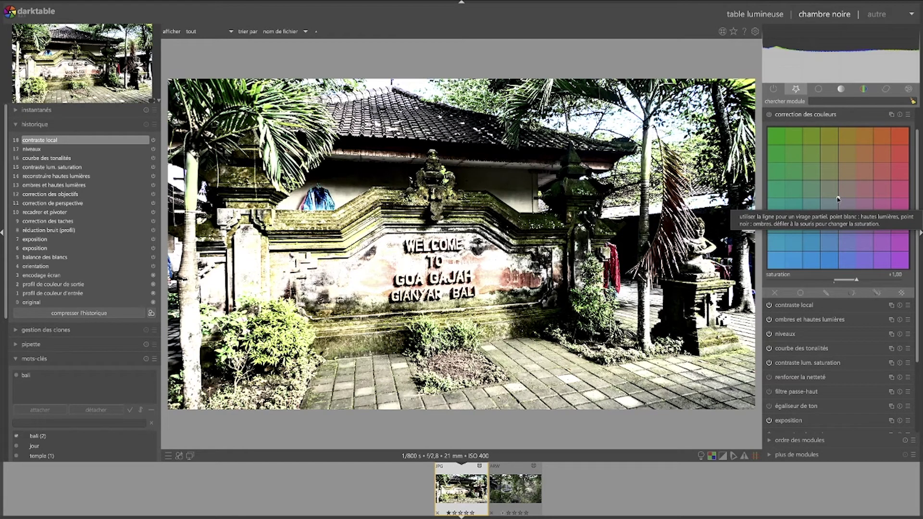
drag(837, 199, 850, 176)
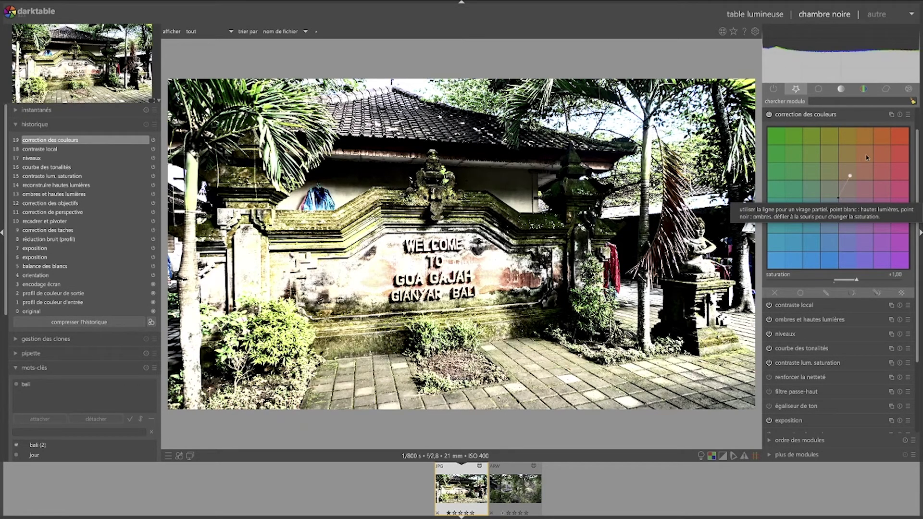
drag(868, 157, 867, 154)
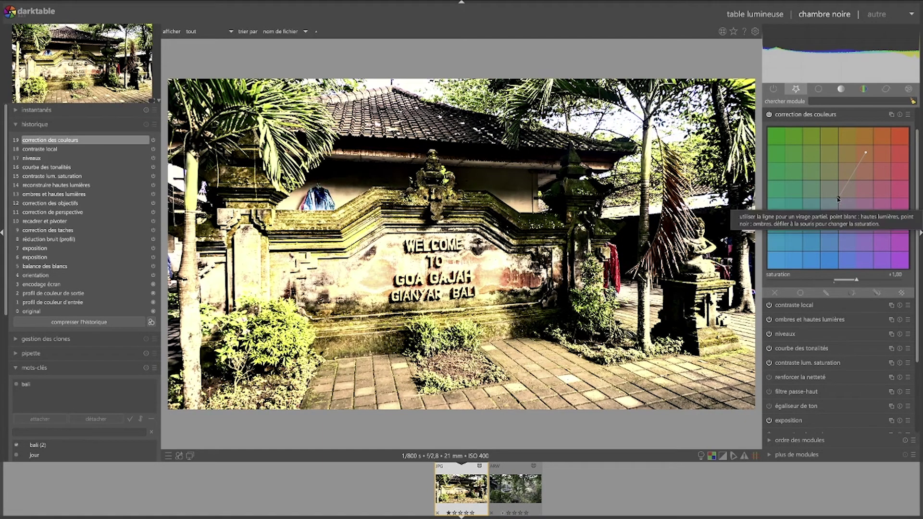
drag(838, 198, 832, 209)
drag(814, 241, 809, 245)
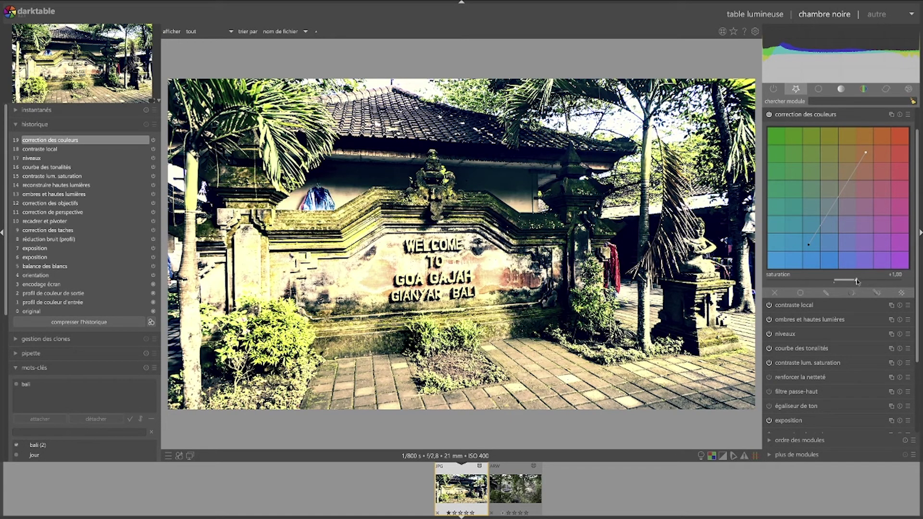
mouse_move(857, 282)
mouse_down()
mouse_move(848, 282)
mouse_move(887, 284)
mouse_move(853, 283)
mouse_up()
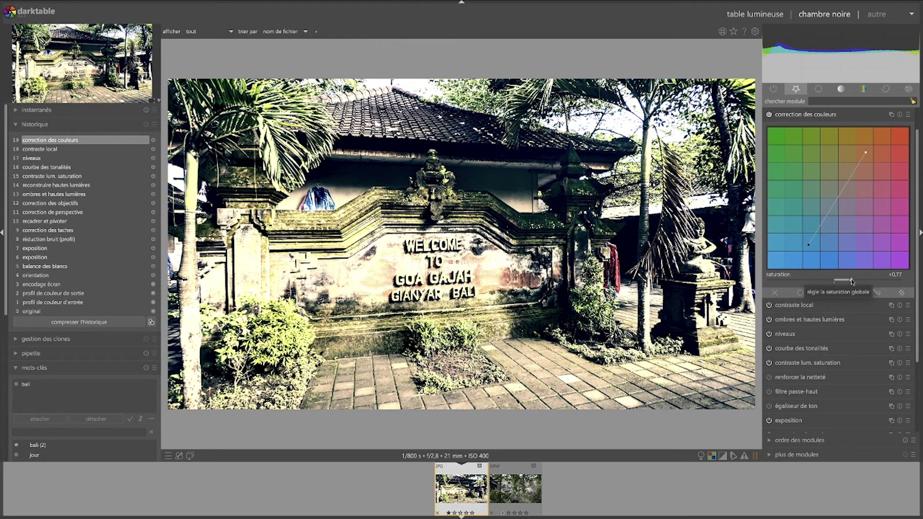
click(805, 114)
In "zones de couleurs", raise the lightness of the orange tones, lower that of the magentas, and view the "saturation" and "teinte" curves.
click(804, 130)
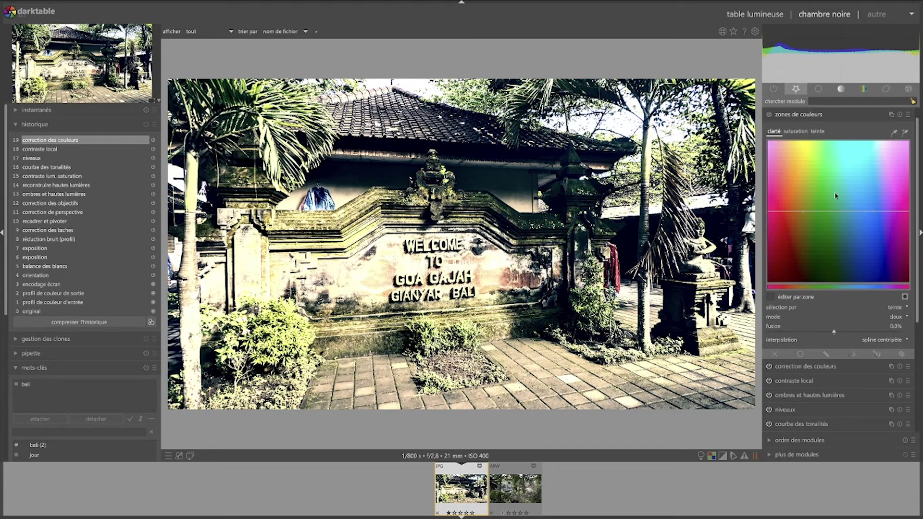
click(794, 212)
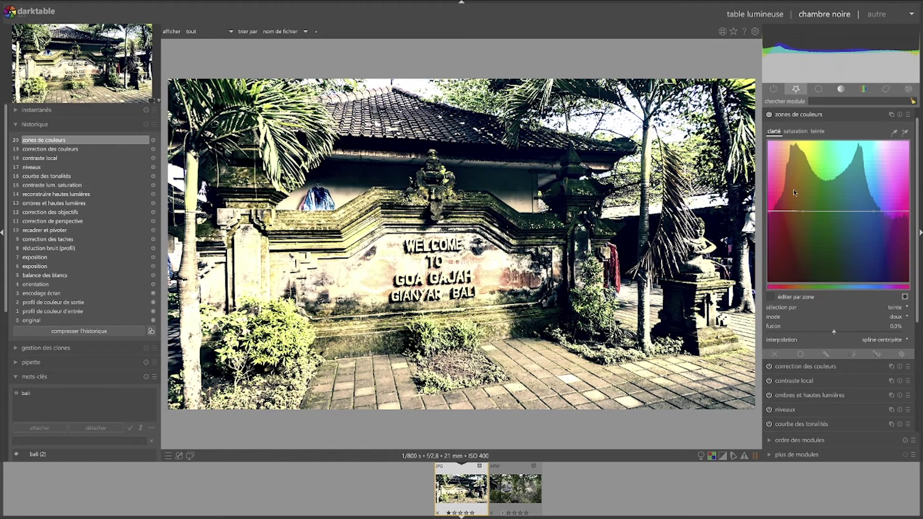
drag(794, 209, 793, 199)
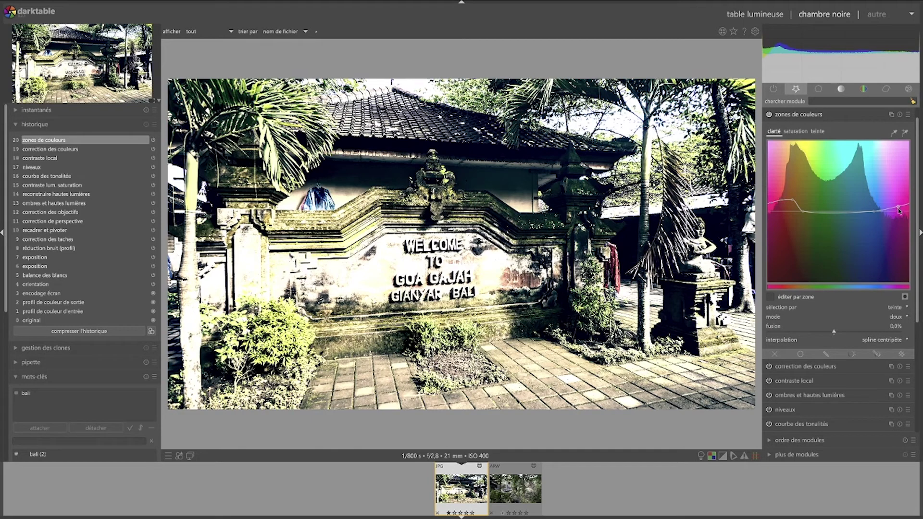
drag(900, 210, 896, 228)
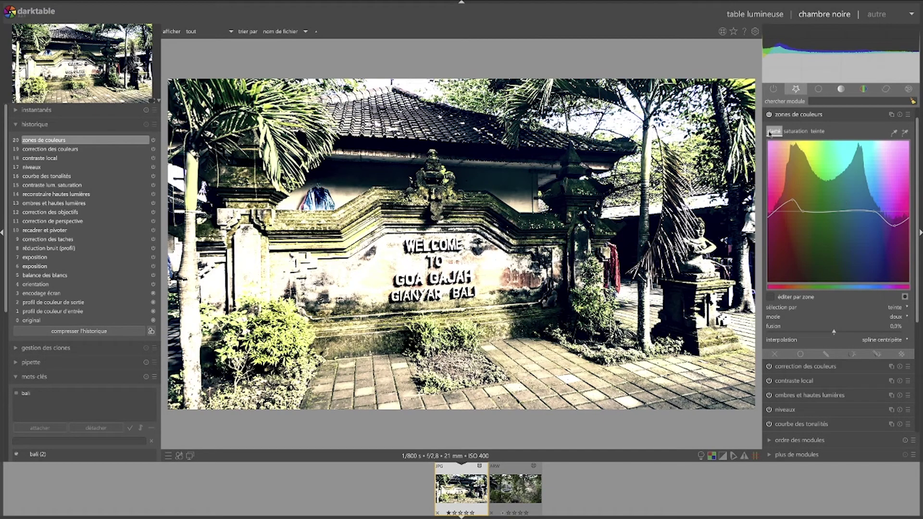
click(795, 134)
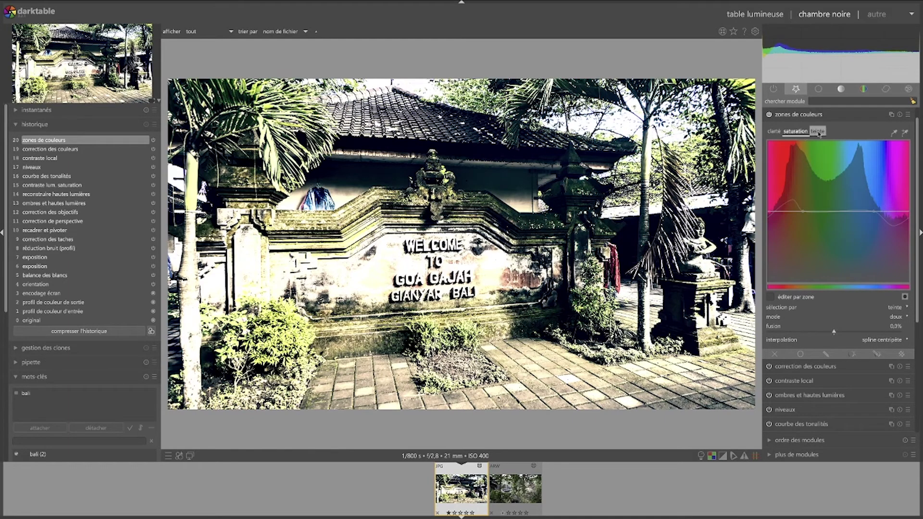
click(818, 133)
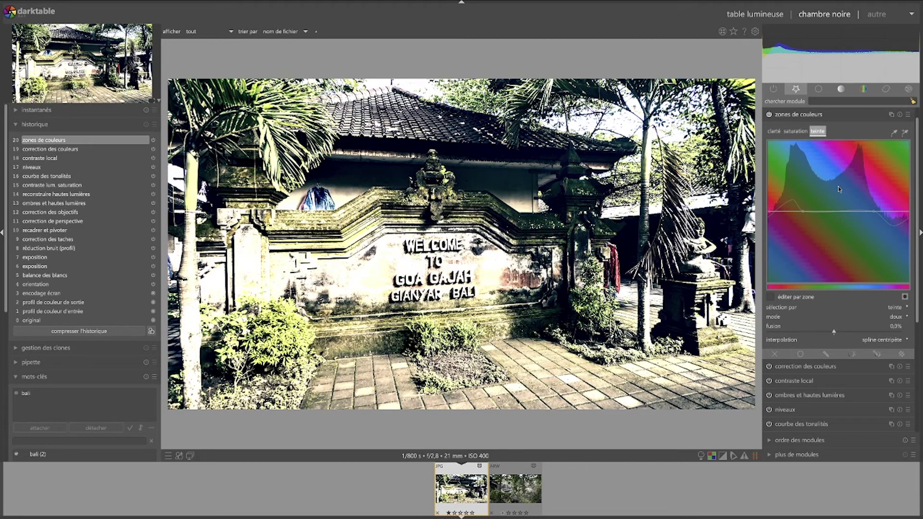
click(820, 117)
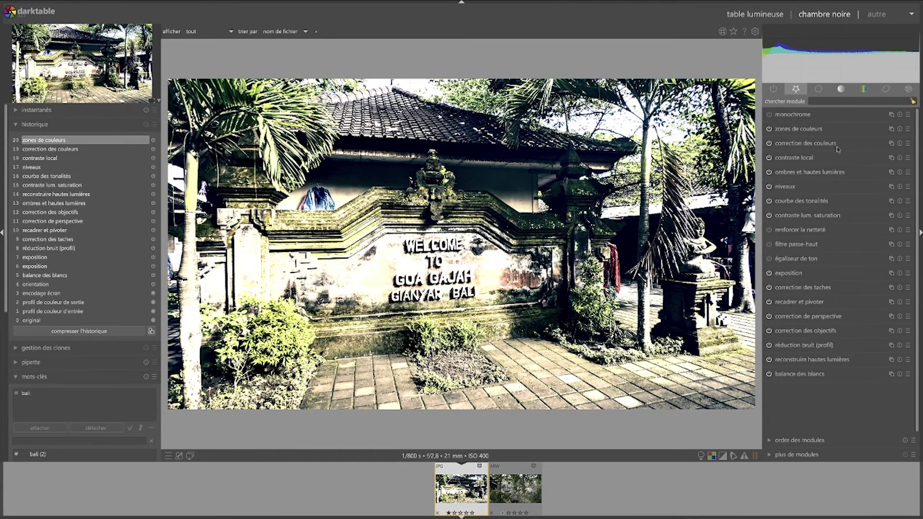
Turn on "monochrome" and shift its virtual colour filter slightly toward green.
click(803, 116)
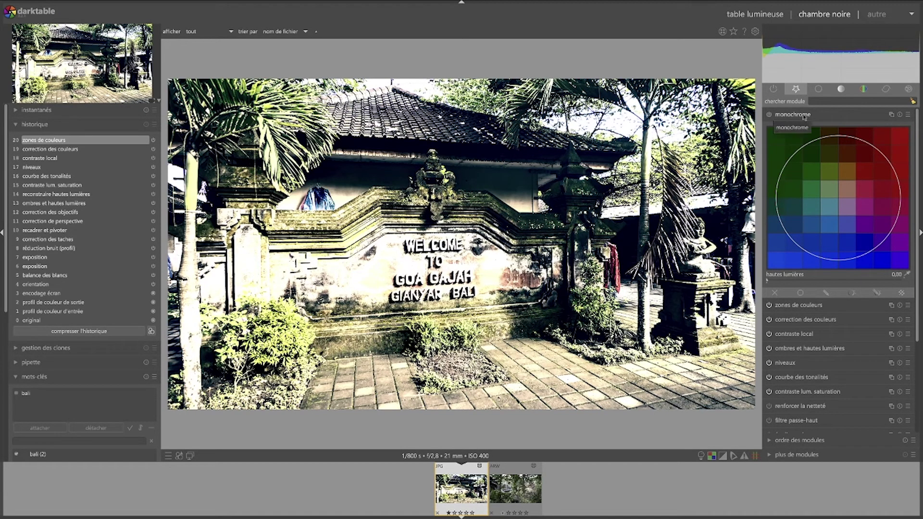
click(769, 115)
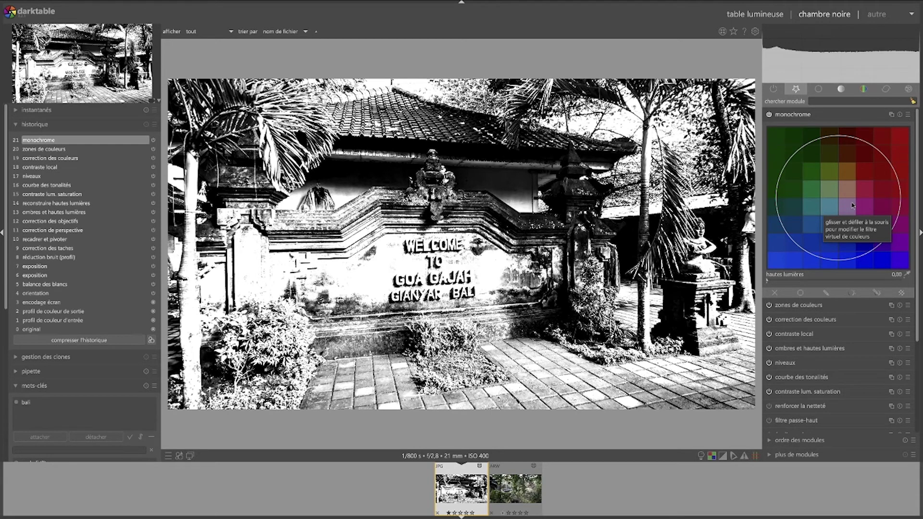
drag(853, 205, 834, 189)
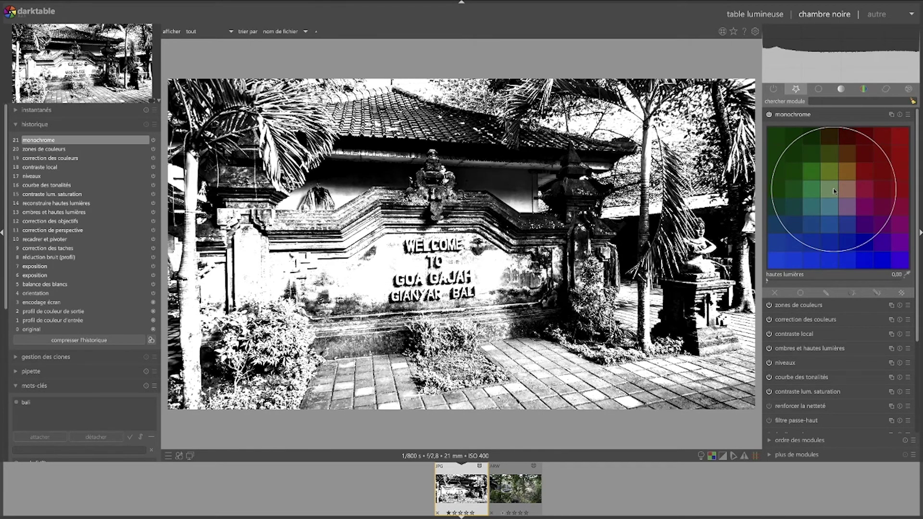
Disable "monochrome" and the other tone and colour modules from "zones de couleurs" down to "contraste lum. saturation".
click(770, 115)
click(769, 305)
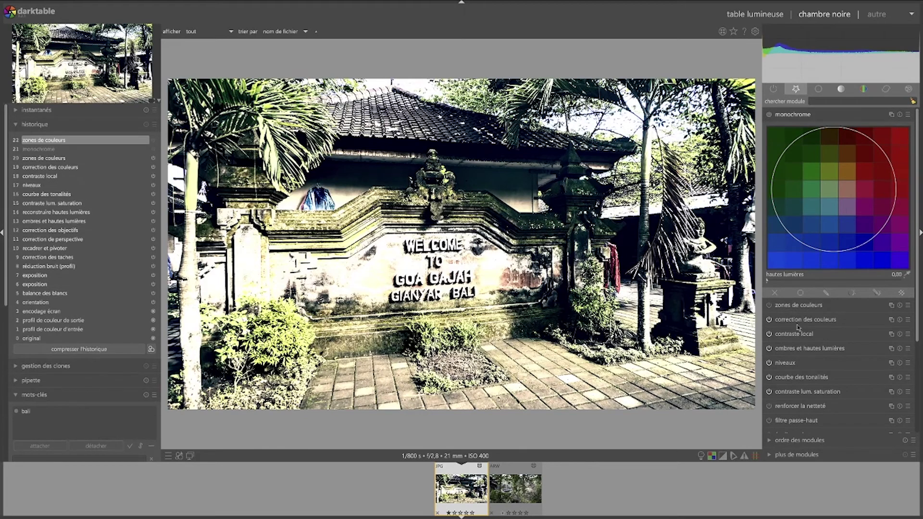
click(769, 319)
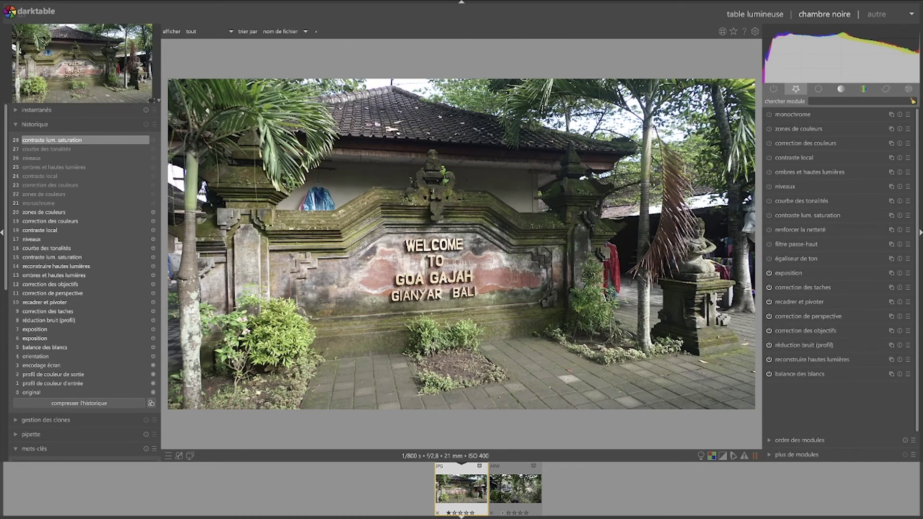
View the "renforcer la netteté" settings without editing them, and enable "filtre passe-haut".
click(798, 230)
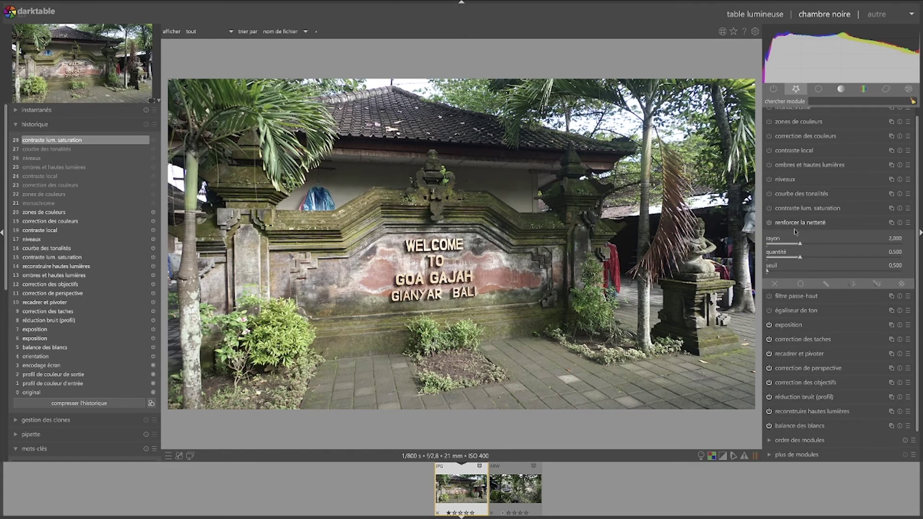
click(797, 296)
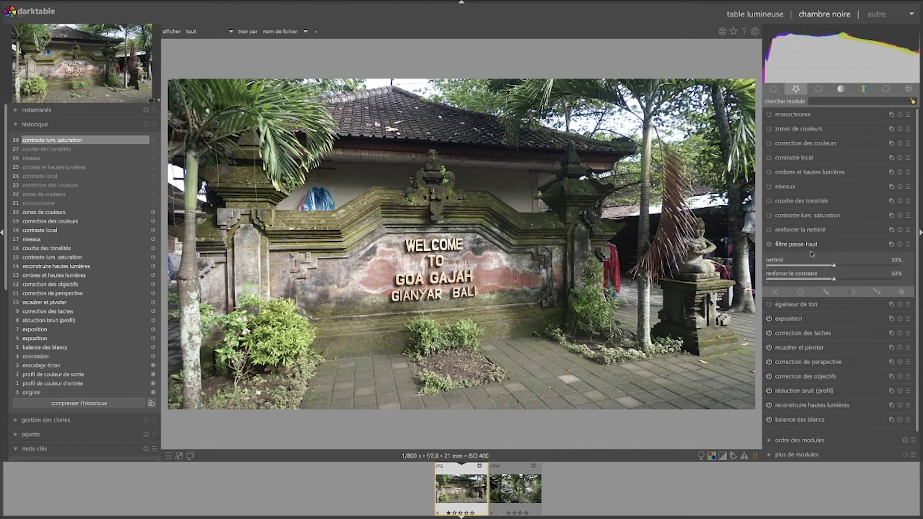
click(770, 246)
Go through the uniform, drawn, parametric and combined mask options of "filtre passe-haut", ending on "masque raster".
click(801, 292)
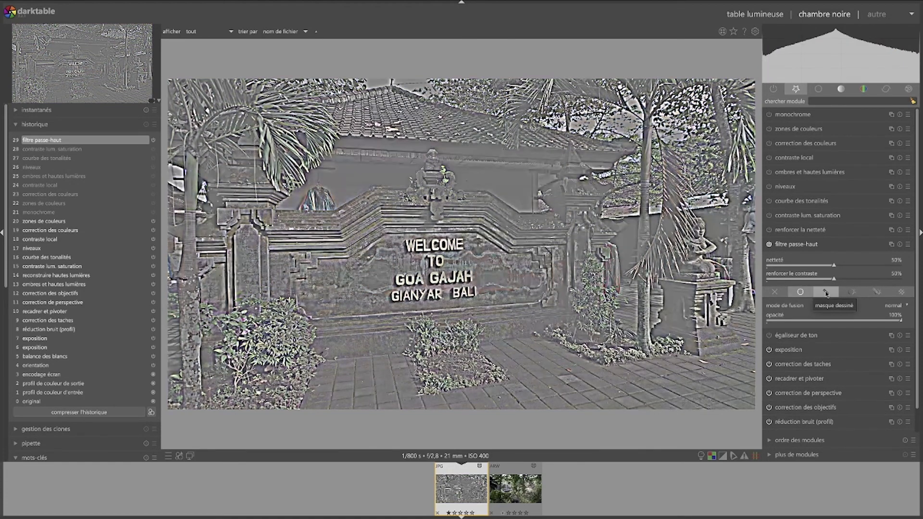
click(826, 293)
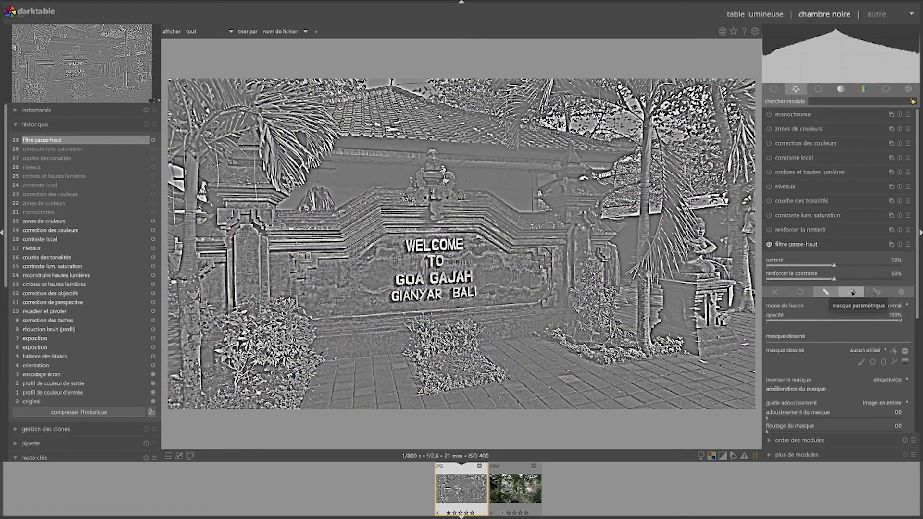
click(852, 292)
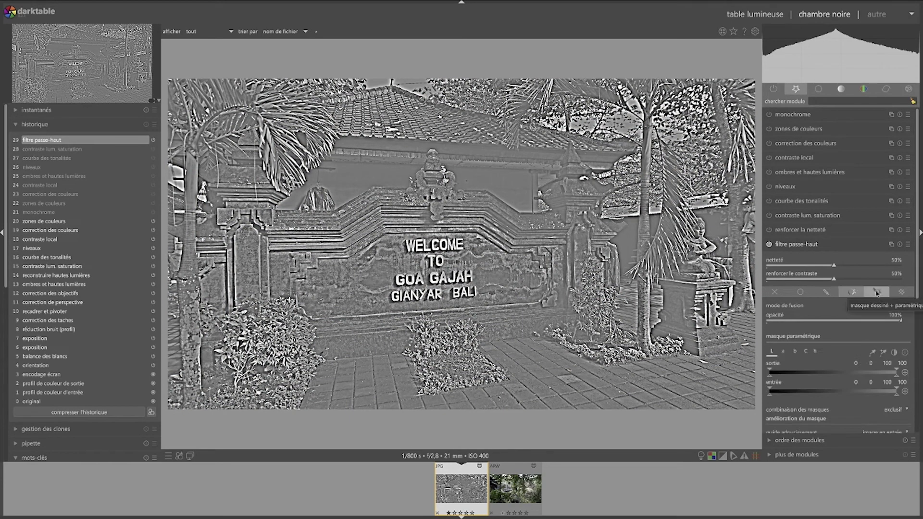
click(876, 293)
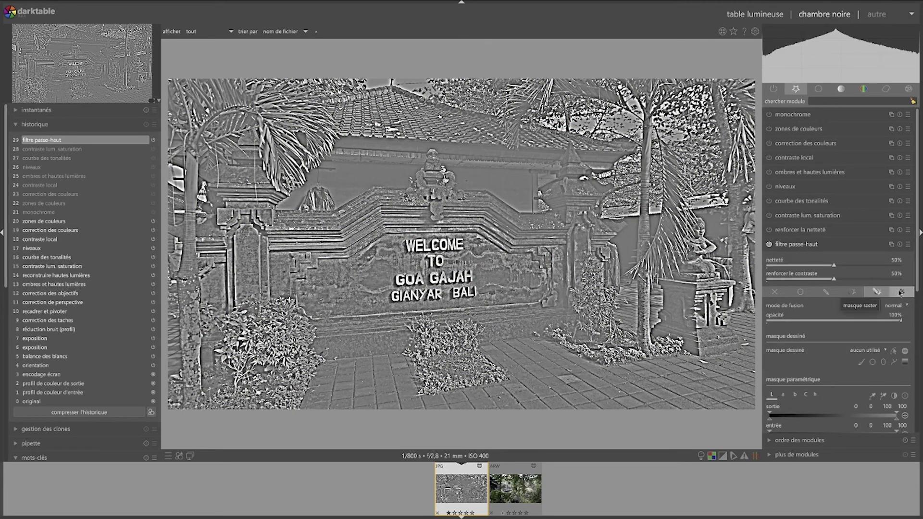
click(901, 292)
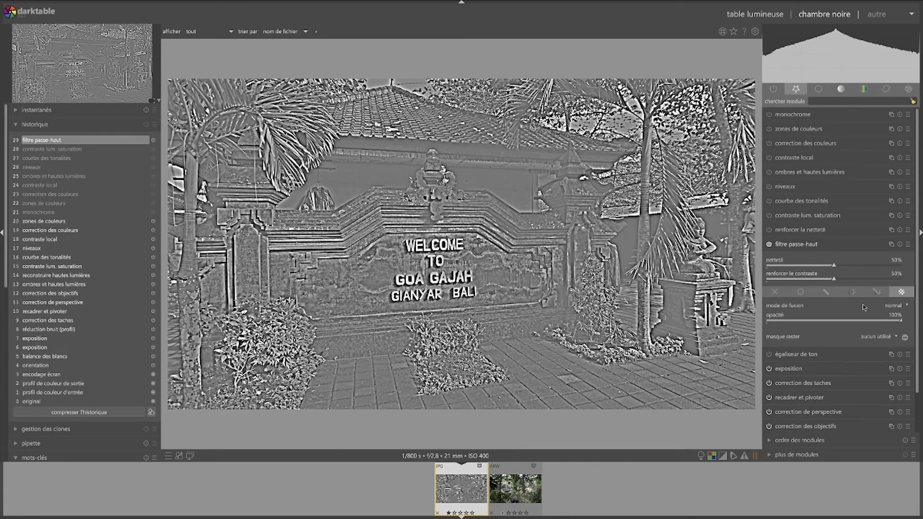
Set the blend mode of "filtre passe-haut" to "lumière linéaire" and compare the photo with the filter off and on.
click(909, 306)
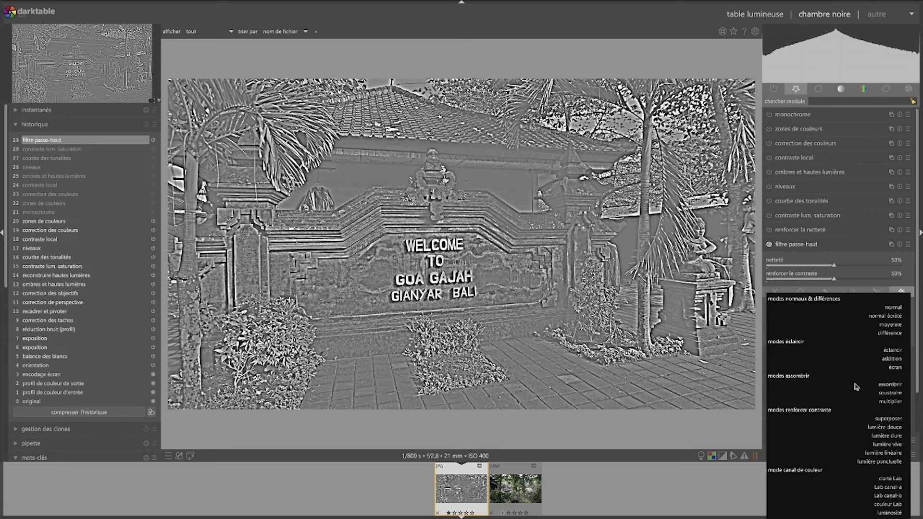
scroll(857, 385, down, 2)
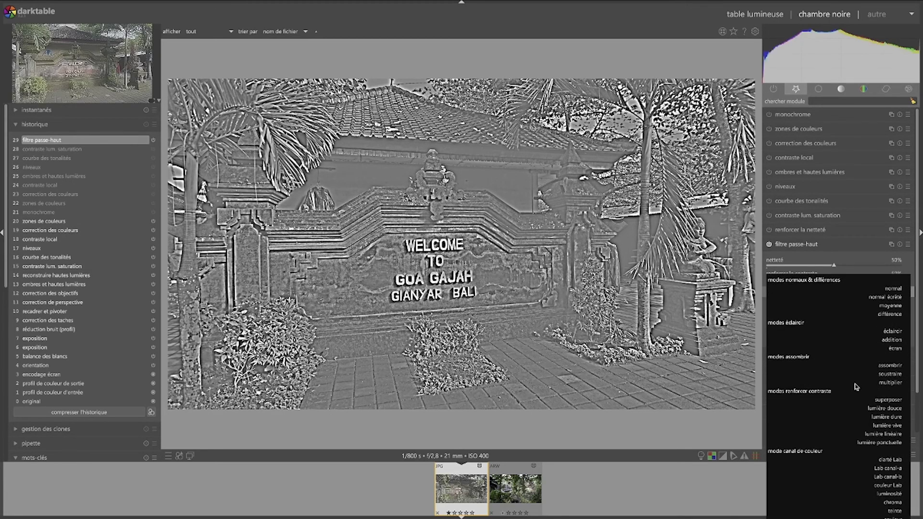
scroll(857, 386, down, 1)
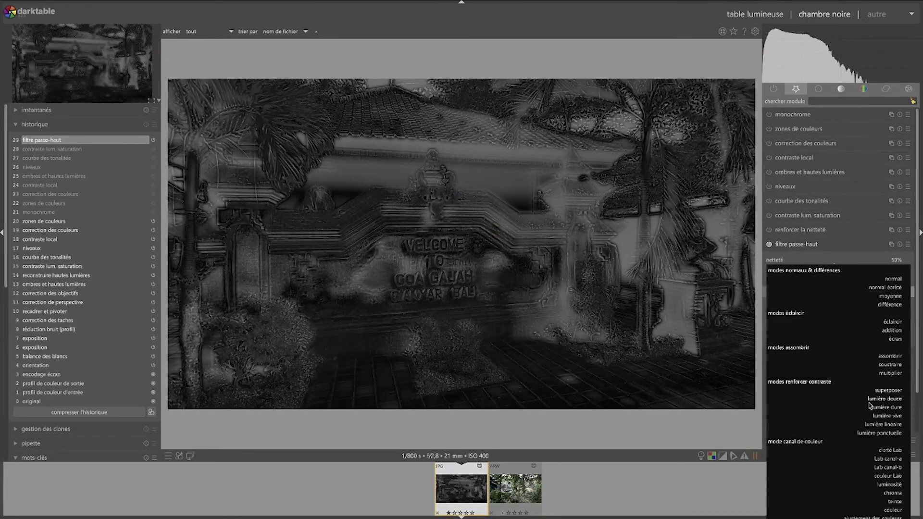
click(886, 425)
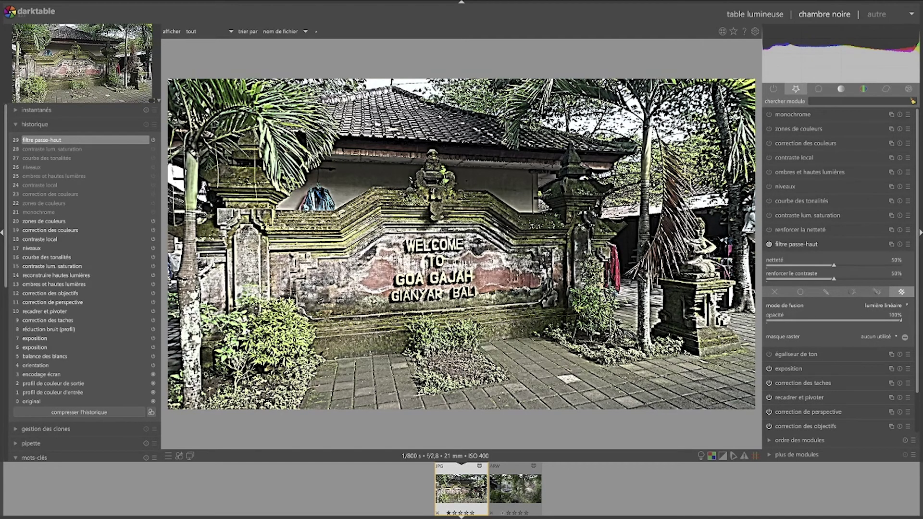
click(770, 245)
click(769, 245)
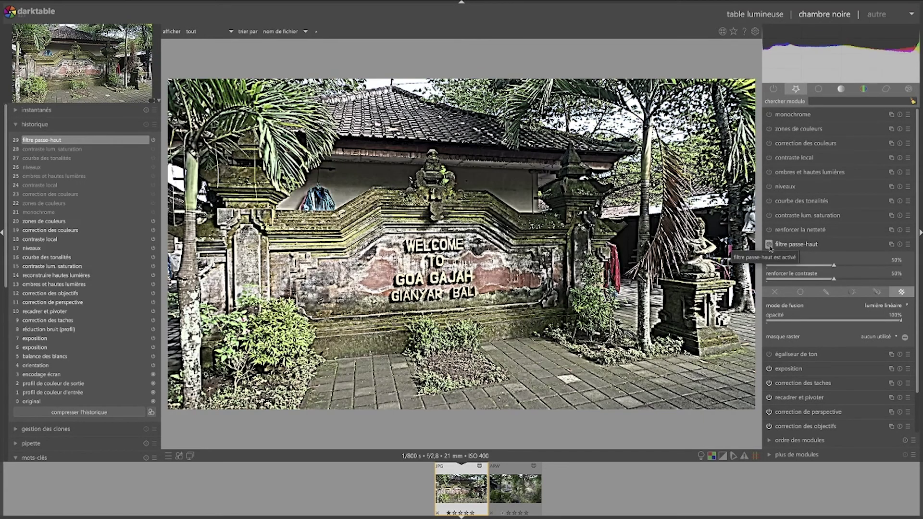
click(769, 245)
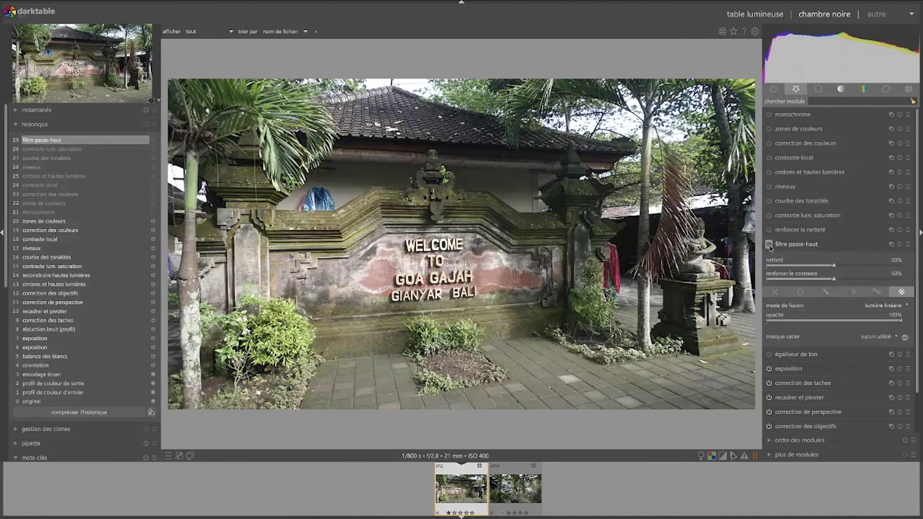
click(769, 246)
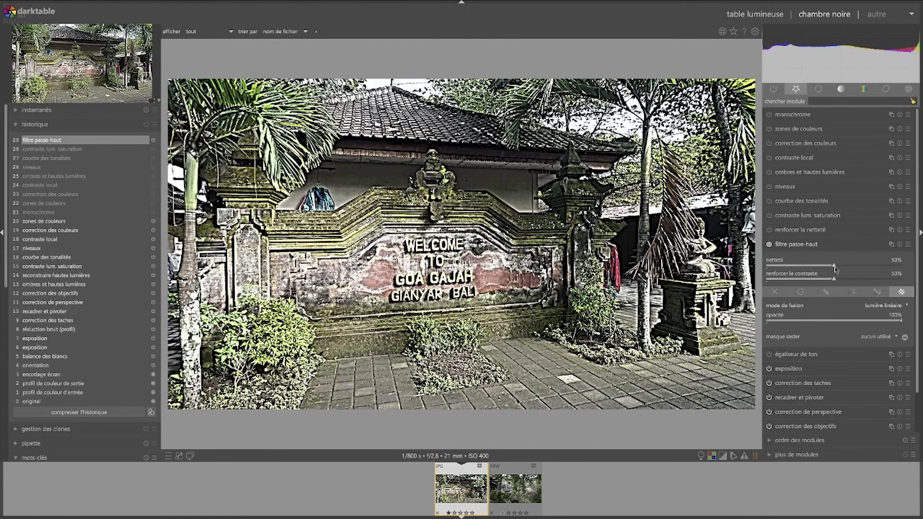
In "filtre passe-haut", set "netteté" to 25% and "renforcer le contraste" to 26%, and compare the photo with and without the filter.
click(800, 266)
drag(837, 281, 802, 282)
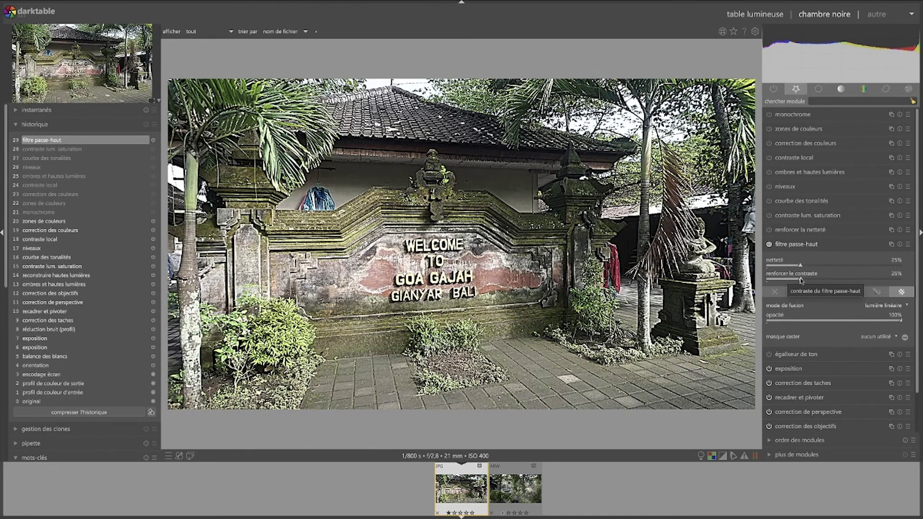
click(769, 246)
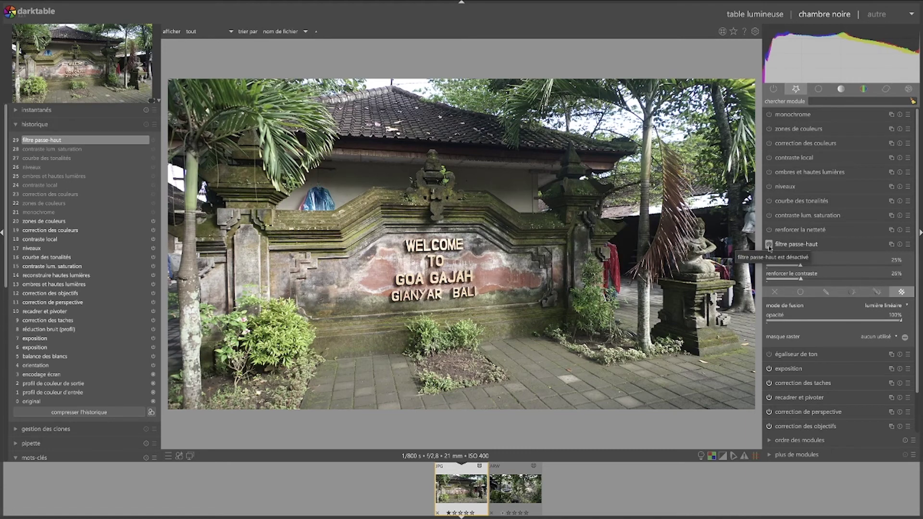
click(770, 246)
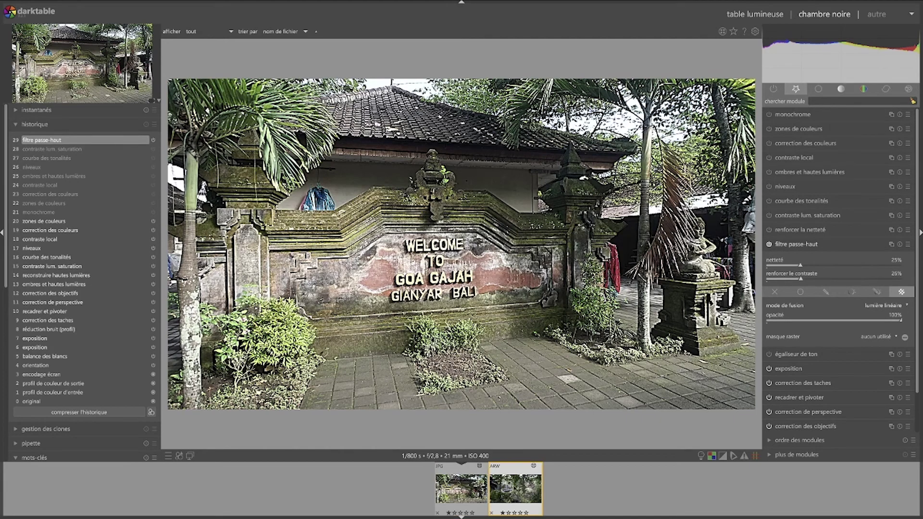
Look at the ARW photo in the darkroom, reopen the JPG photo, and return to the "table lumineuse" view.
click(514, 487)
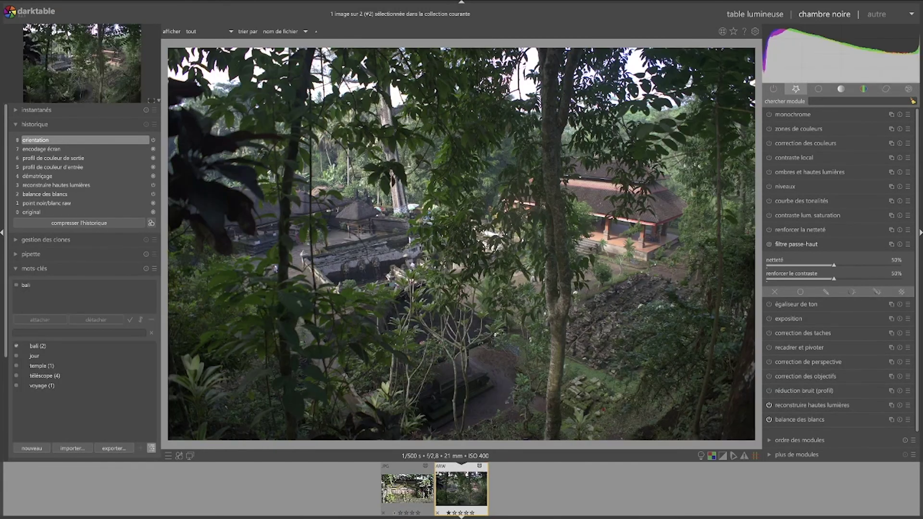
click(418, 492)
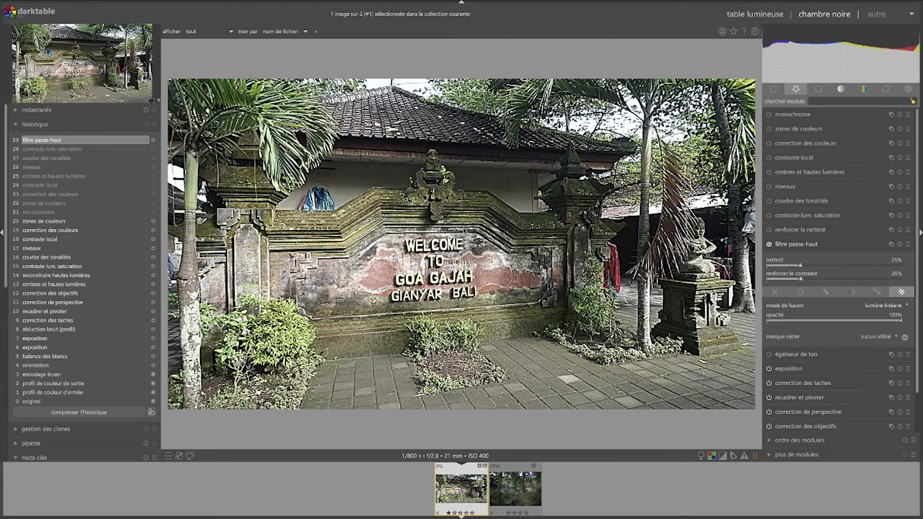
key(l)
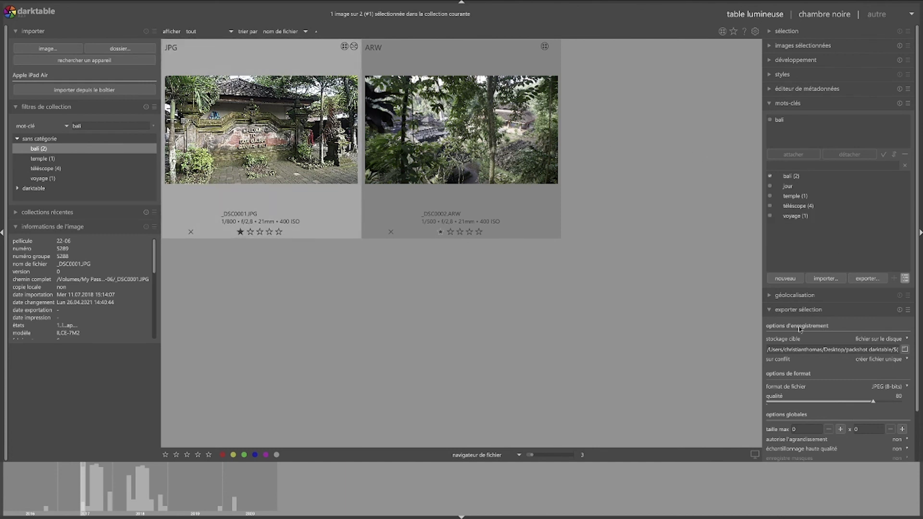
In "exporter sélection", look at the "piwigo" storage options and set "stockage cible" to "galerie web".
scroll(831, 340, down, 1)
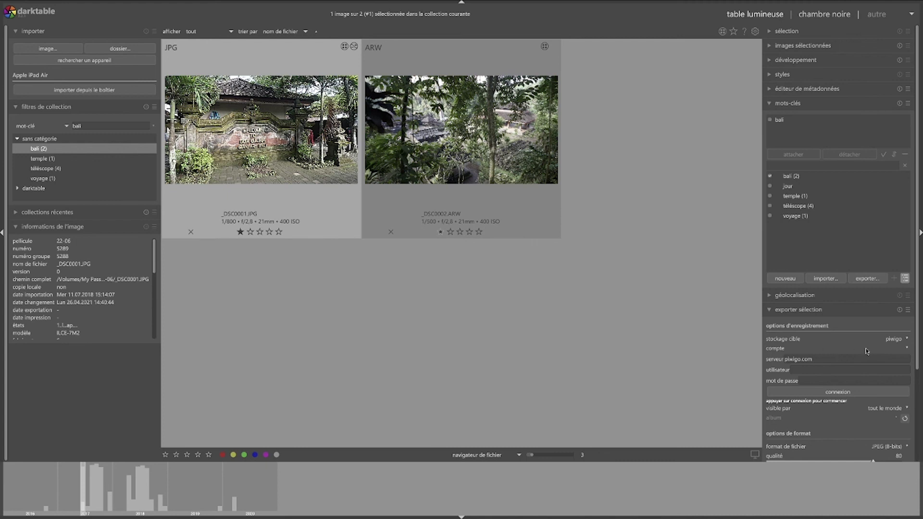
click(904, 342)
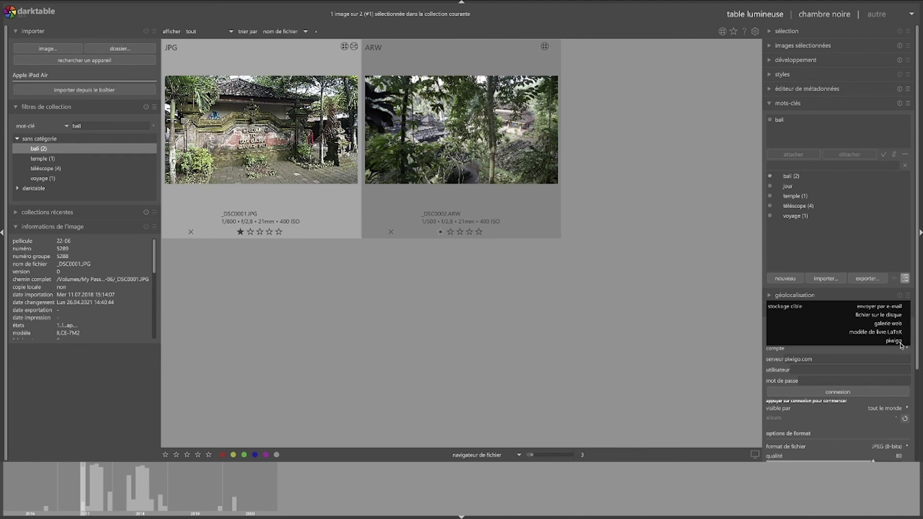
click(888, 323)
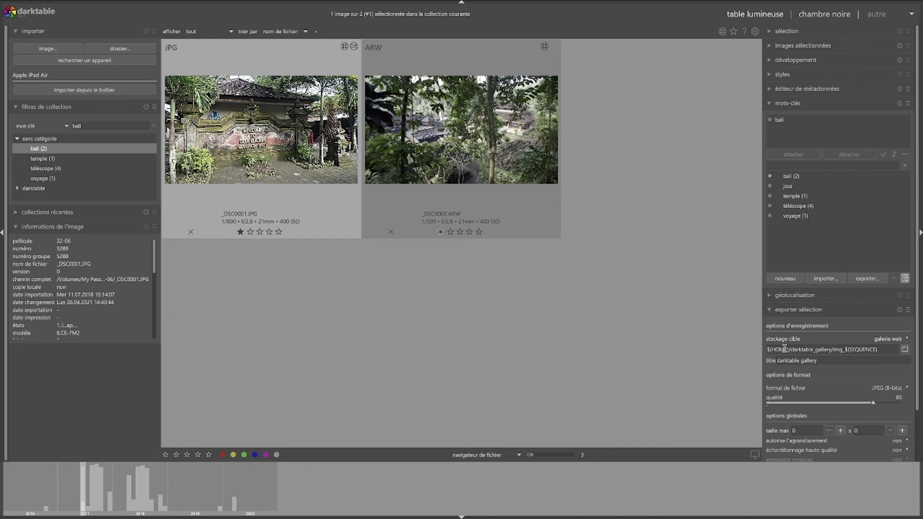
In "exporter sélection", set "stockage cible" to "fichier sur le disque" and look at the "sur conflit" options, keeping "créer fichier unique".
click(904, 339)
click(891, 337)
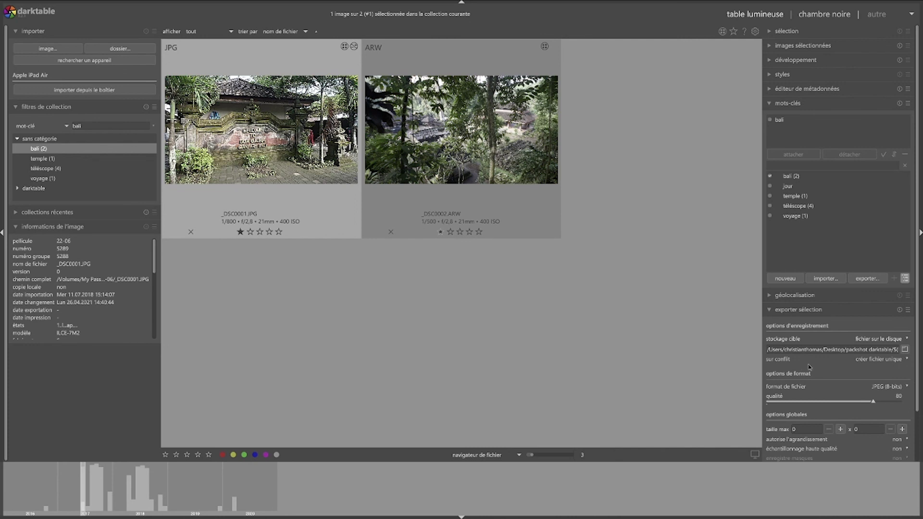
click(905, 362)
Look through the available export file formats and choose "JPEG (8-bits)" as "format de fichier".
scroll(818, 386, down, 1)
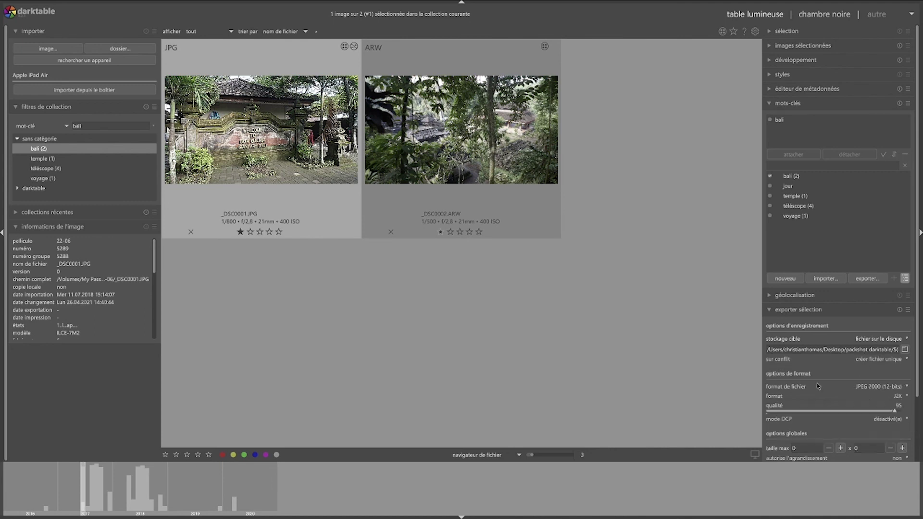
click(897, 389)
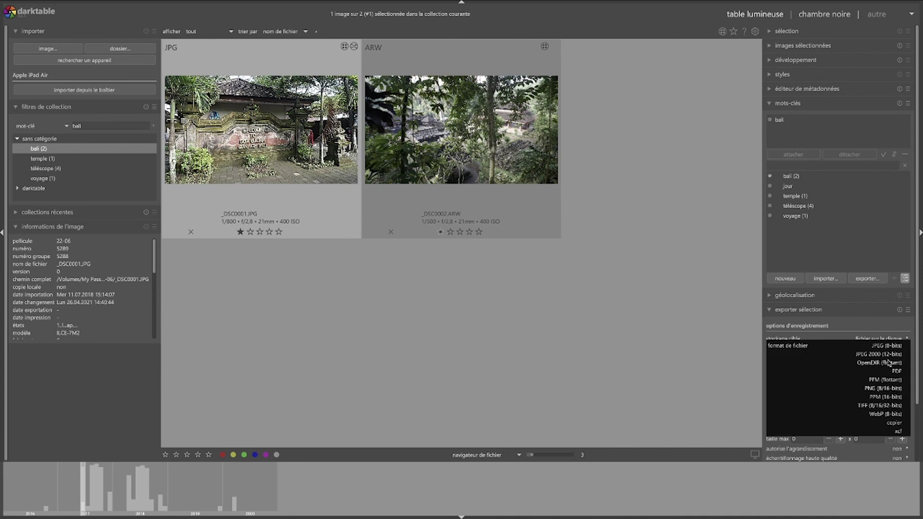
scroll(881, 349, up, 1)
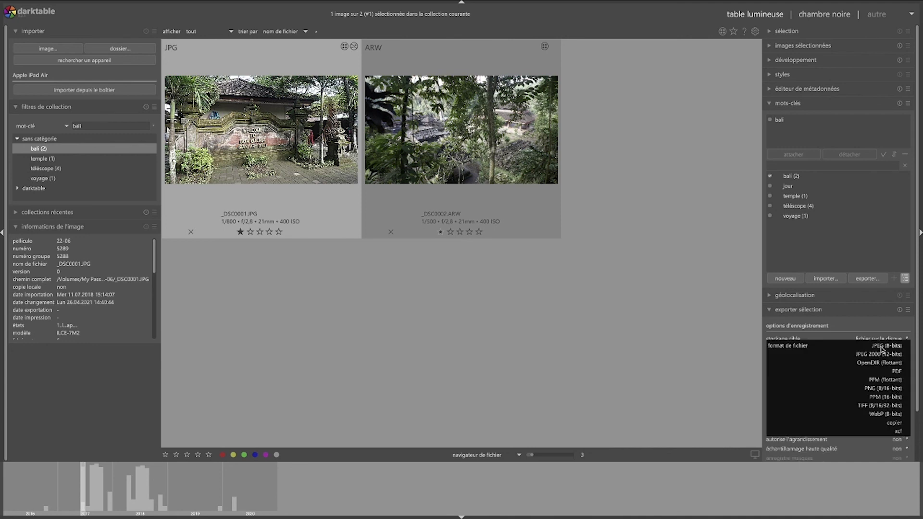
click(882, 347)
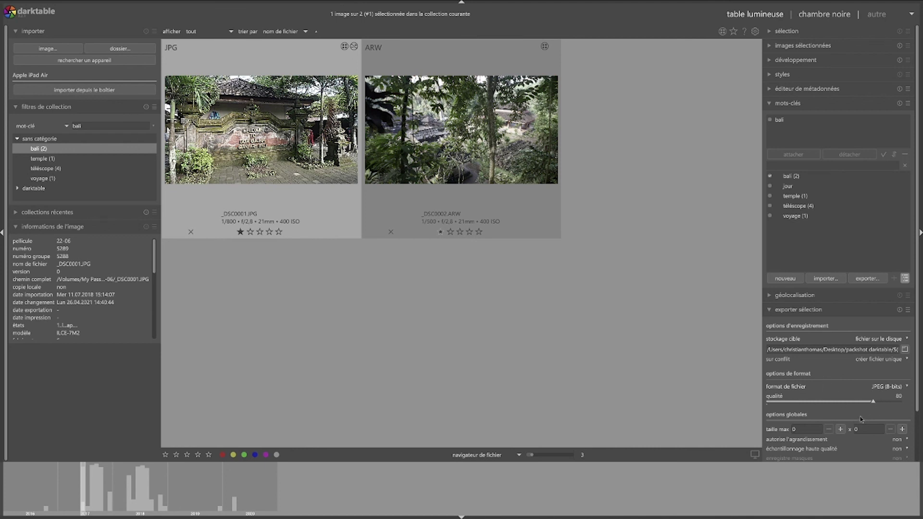
Examine the "échantillonnage haute qualité" and "profil" choices in the global export options, keeping "paramètres d'image" as the profile.
scroll(915, 421, down, 2)
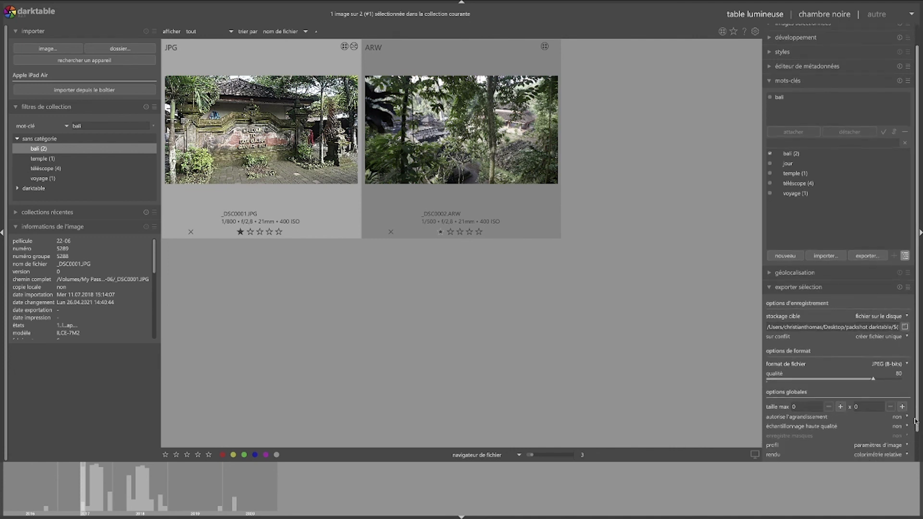
scroll(915, 421, down, 3)
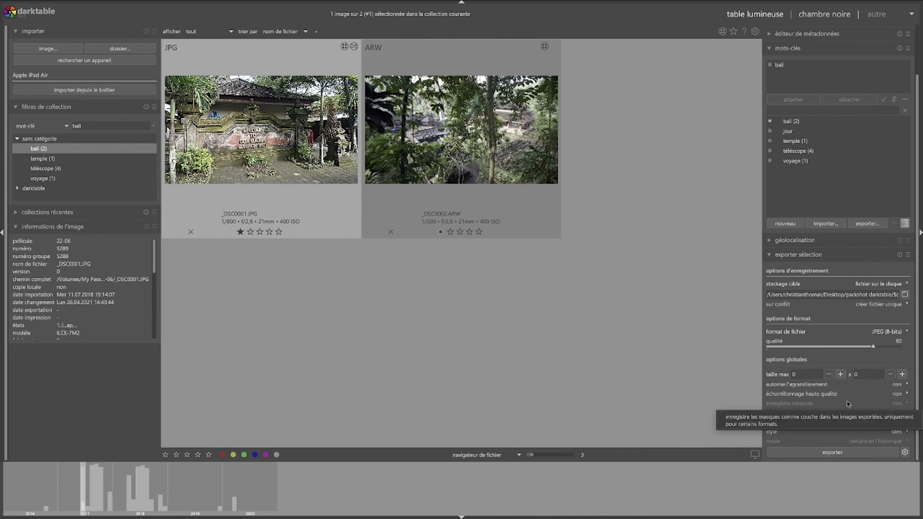
click(904, 395)
click(903, 395)
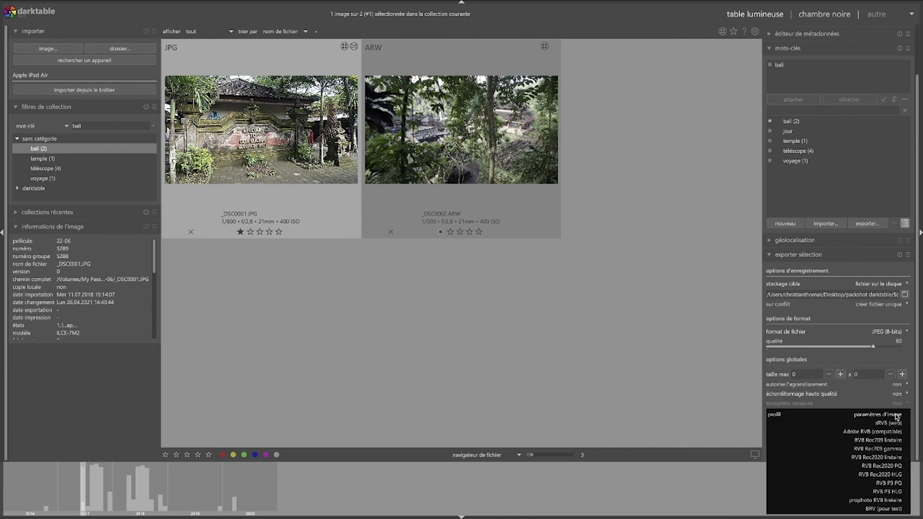
click(897, 415)
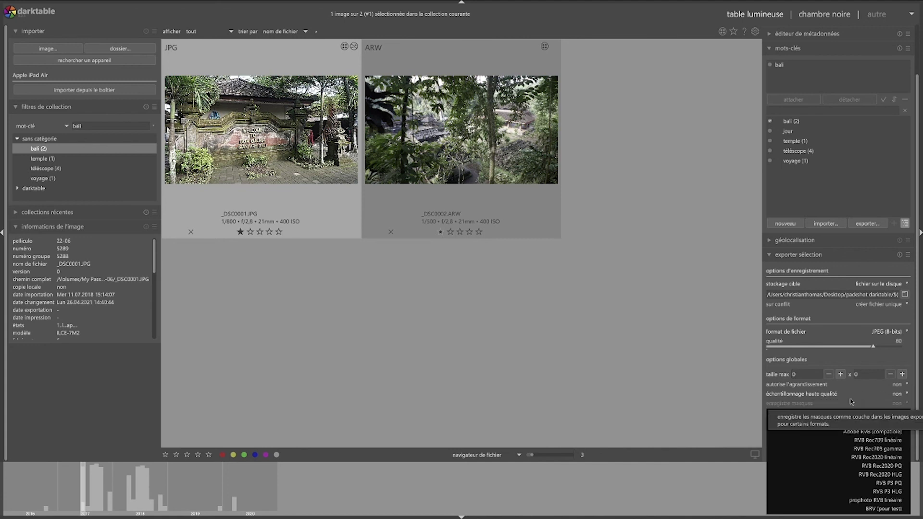
click(885, 414)
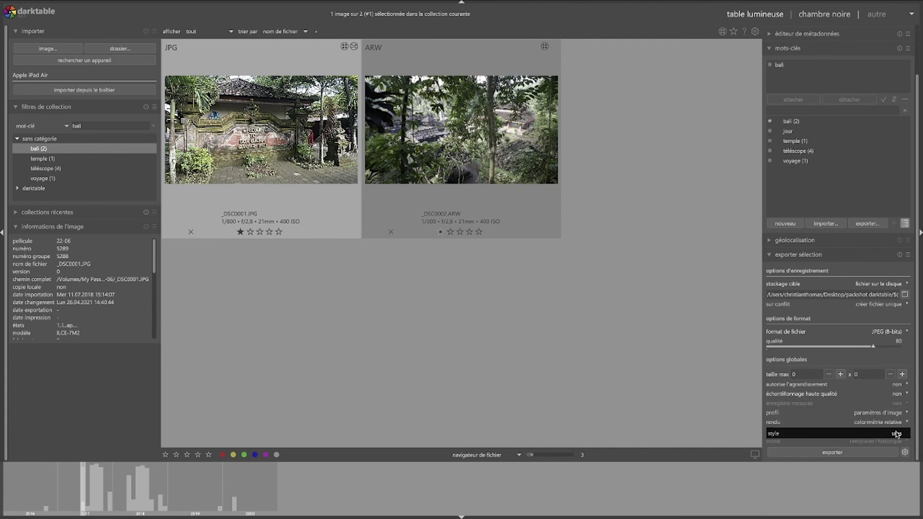